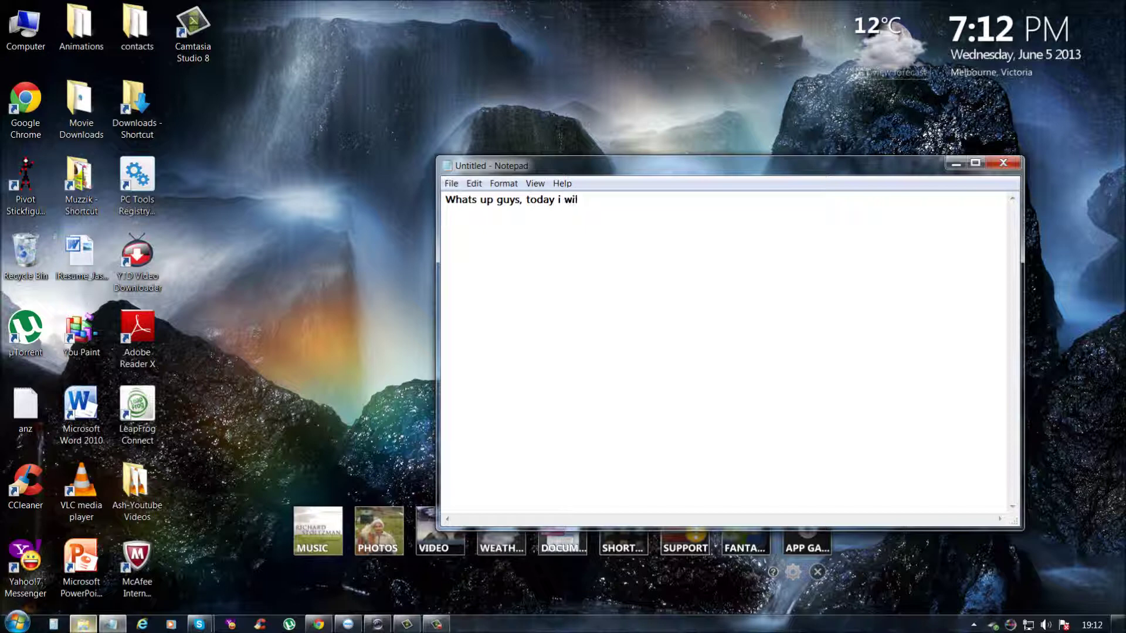
Complete the note as "Whats up guys, today i will be showing you how to record your desktop screen with VLC Media player lol".
{"action": "type", "text": "ng you hoiw to"}
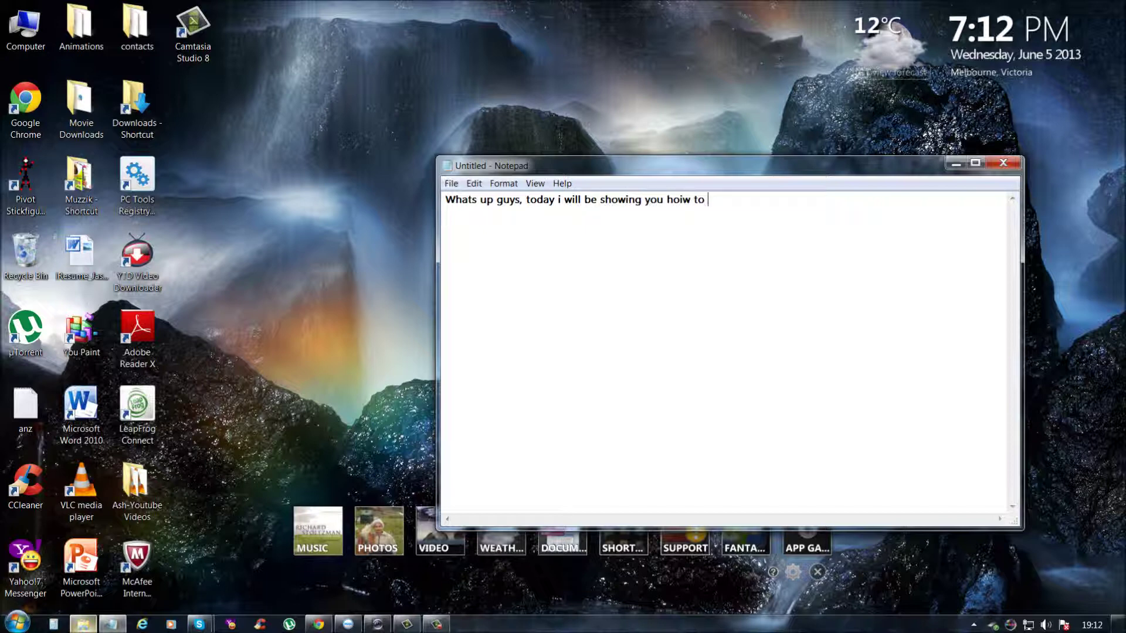
{"action": "key", "text": "BackSpace"}
{"action": "key", "text": "BackSpace"}
{"action": "key", "text": "BackSpace"}
{"action": "type", "text": "w to record your desktop screen w"}
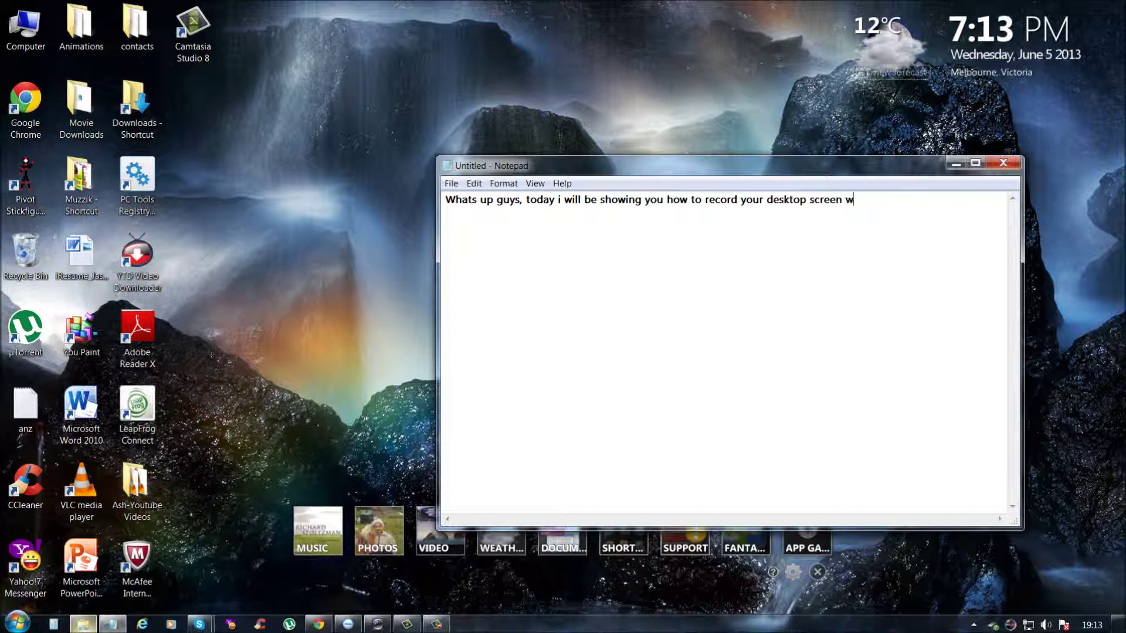
{"action": "type", "text": "ith VLC Media plkayer"}
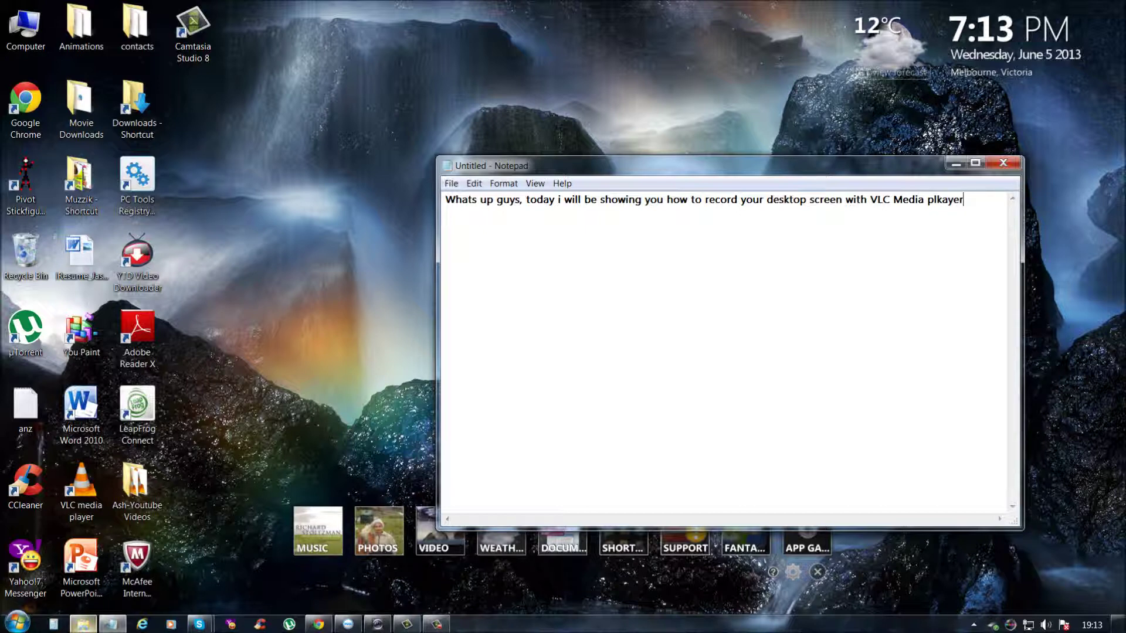
{"action": "key", "text": "BackSpace"}
{"action": "key", "text": "BackSpace"}
{"action": "key", "text": "BackSpace"}
{"action": "key", "text": "BackSpace"}
{"action": "type", "text": "ayer lol"}
Erase the introductory sentence from the note.
{"action": "key", "text": "BackSpace"}
{"action": "key", "text": "BackSpace"}
{"action": "key", "text": "BackSpace"}
{"action": "key", "text": "BackSpace"}
{"action": "key", "text": "BackSpace"}
{"action": "key", "text": "BackSpace"}
{"action": "key", "text": "BackSpace"}
{"action": "key", "text": "BackSpace"}
{"action": "key", "text": "BackSpace"}
{"action": "key", "text": "BackSpace"}
{"action": "key", "text": "BackSpace"}
{"action": "key", "text": "BackSpace"}
{"action": "key", "text": "BackSpace"}
{"action": "key", "text": "BackSpace"}
{"action": "key", "text": "BackSpace"}
{"action": "key", "text": "BackSpace"}
{"action": "key", "text": "BackSpace"}
{"action": "key", "text": "BackSpace"}
{"action": "key", "text": "BackSpace"}
{"action": "key", "text": "BackSpace"}
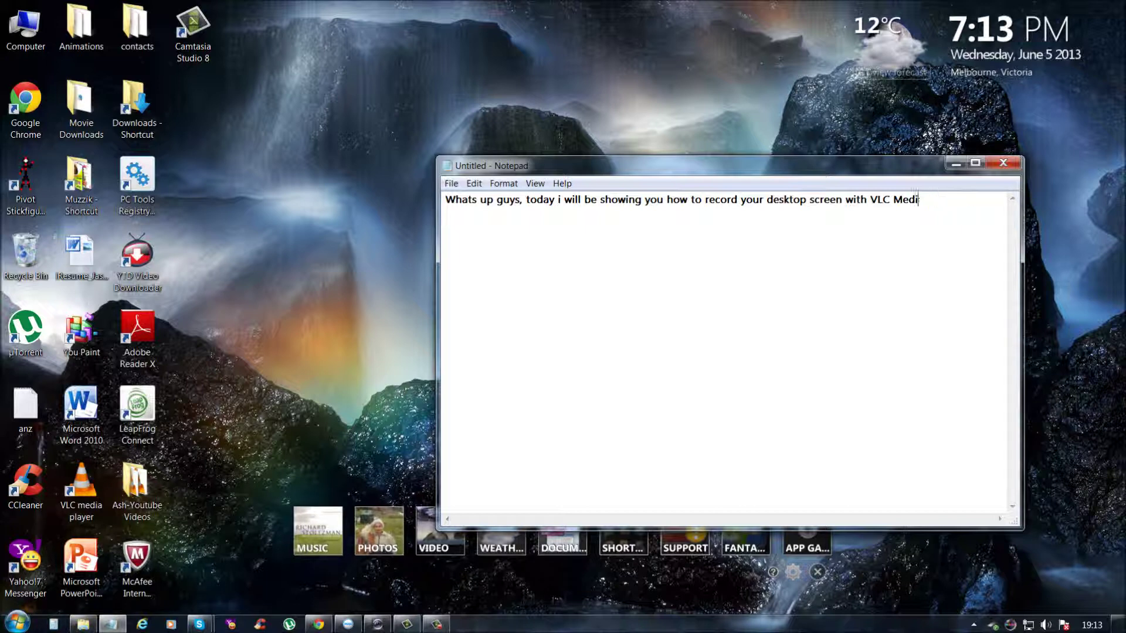
{"action": "key", "text": "BackSpace"}
{"action": "key", "text": "BackSpace"}
{"action": "key", "text": "BackSpace"}
{"action": "key", "text": "BackSpace"}
{"action": "key", "text": "BackSpace"}
{"action": "key", "text": "BackSpace"}
{"action": "key", "text": "BackSpace"}
{"action": "key", "text": "BackSpace"}
{"action": "key", "text": "BackSpace"}
{"action": "key", "text": "BackSpace"}
{"action": "key", "text": "BackSpace"}
{"action": "key", "text": "BackSpace"}
{"action": "key", "text": "BackSpace"}
{"action": "key", "text": "BackSpace"}
{"action": "key", "text": "BackSpace"}
{"action": "key", "text": "BackSpace"}
{"action": "key", "text": "BackSpace"}
{"action": "key", "text": "BackSpace"}
{"action": "key", "text": "BackSpace"}
{"action": "key", "text": "BackSpace"}
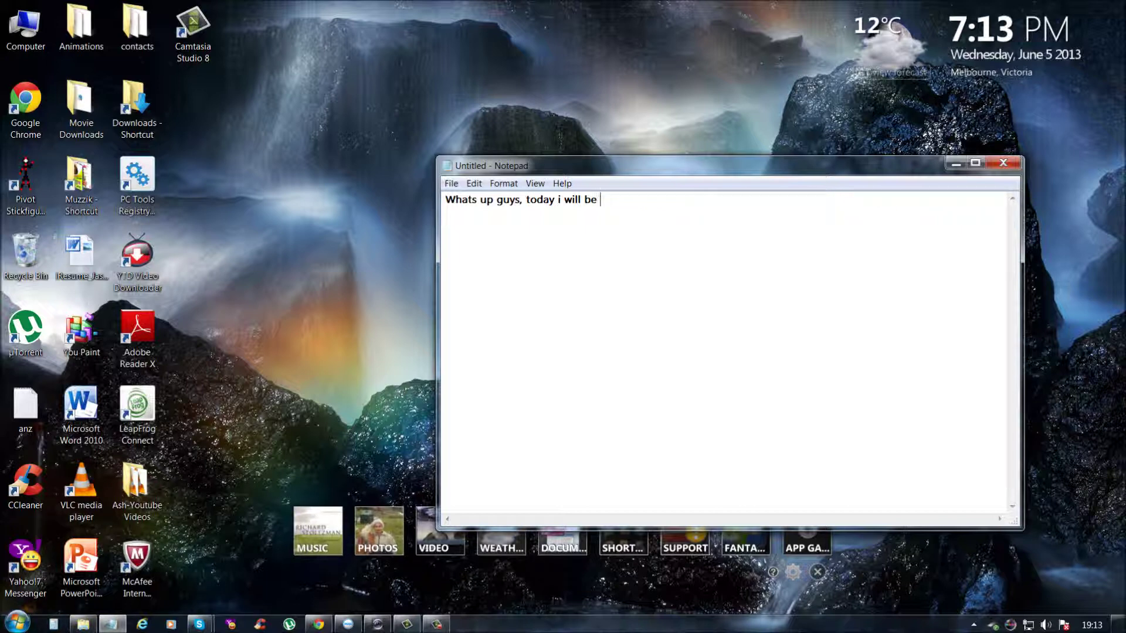
Write "so first up you will have to open up VLC Media" in the empty note.
{"action": "type", "text": "s"}
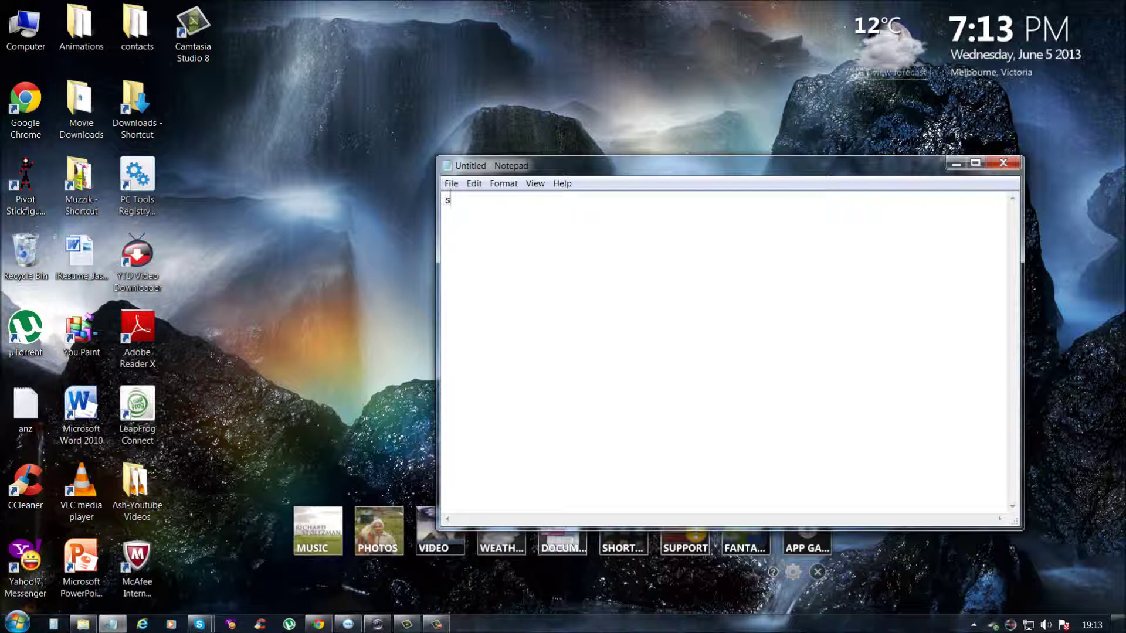
{"action": "type", "text": "o first up you will ha"}
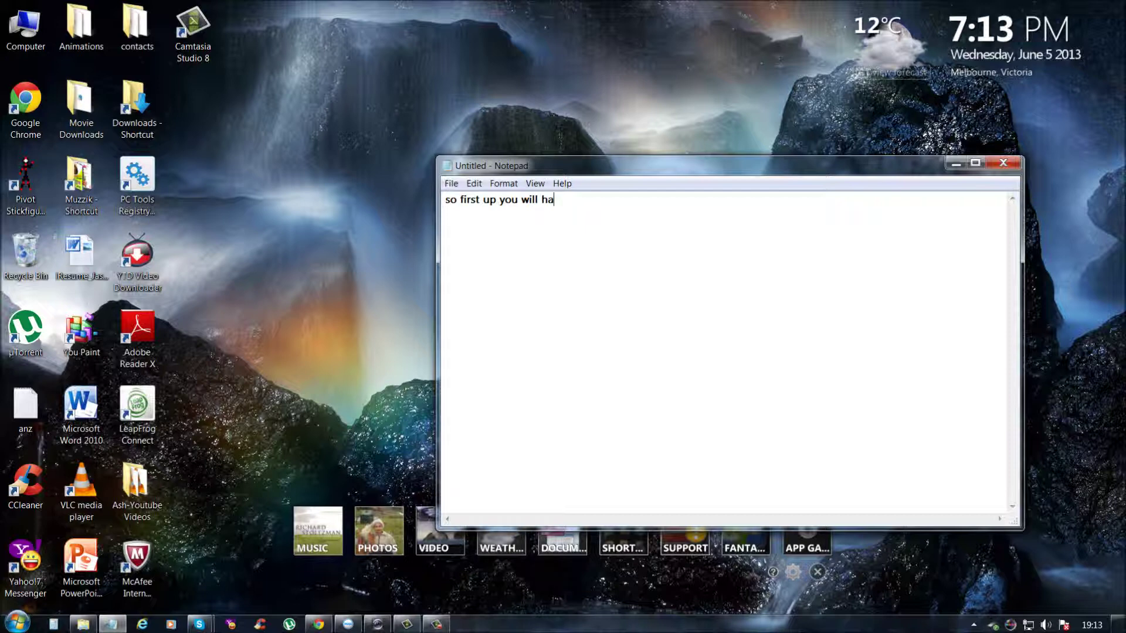
{"action": "type", "text": "ve to open up VLC Media"}
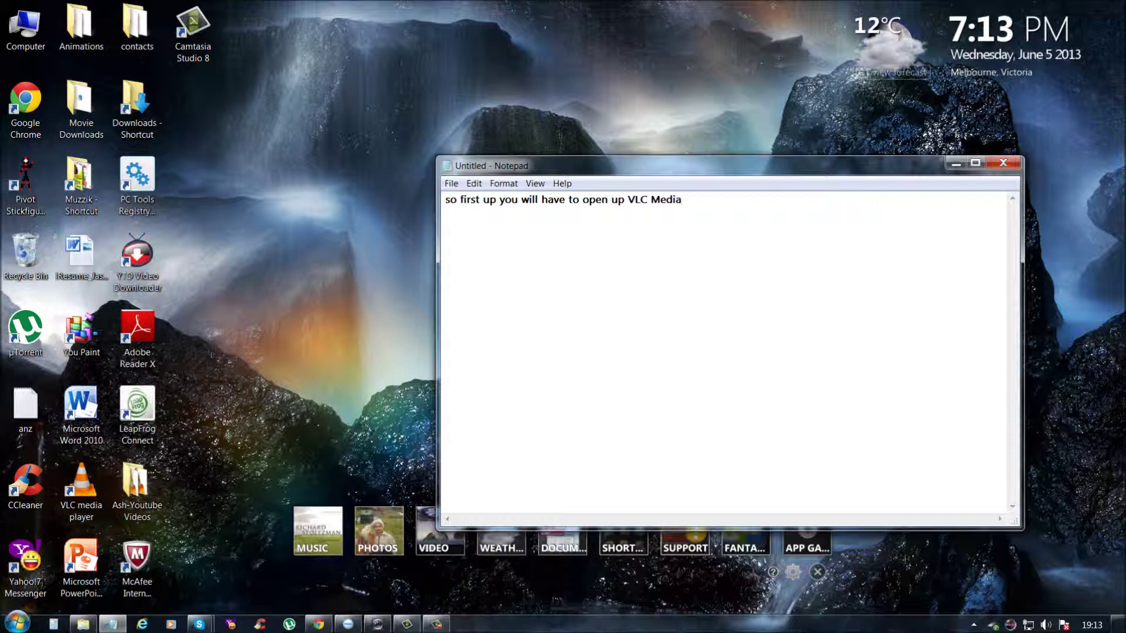
Delete the sentence about opening VLC and minimize Notepad.
{"action": "key", "text": "shift+Left"}
{"action": "key", "text": "shift+Left"}
{"action": "key", "text": "shift+Left"}
{"action": "key", "text": "shift+Left"}
{"action": "key", "text": "shift+Left"}
{"action": "key", "text": "shift+Left"}
{"action": "key", "text": "shift+Left"}
{"action": "key", "text": "shift+Left"}
{"action": "key", "text": "shift+Left"}
{"action": "key", "text": "shift+Left"}
{"action": "key", "text": "shift+Left"}
{"action": "key", "text": "shift+Left"}
{"action": "key", "text": "shift+Left"}
{"action": "key", "text": "shift+Left"}
{"action": "key", "text": "shift+Left"}
{"action": "key", "text": "shift+Left"}
{"action": "key", "text": "shift+Left"}
{"action": "key", "text": "shift+Left"}
{"action": "key", "text": "shift+Left"}
{"action": "key", "text": "shift+Left"}
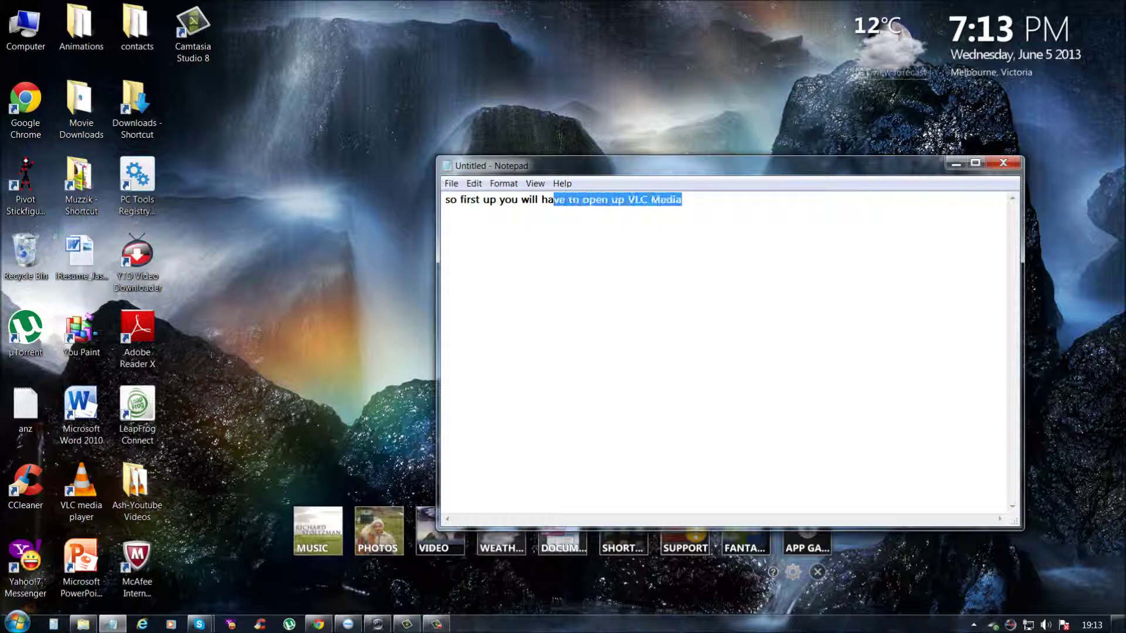
{"action": "key", "text": "BackSpace"}
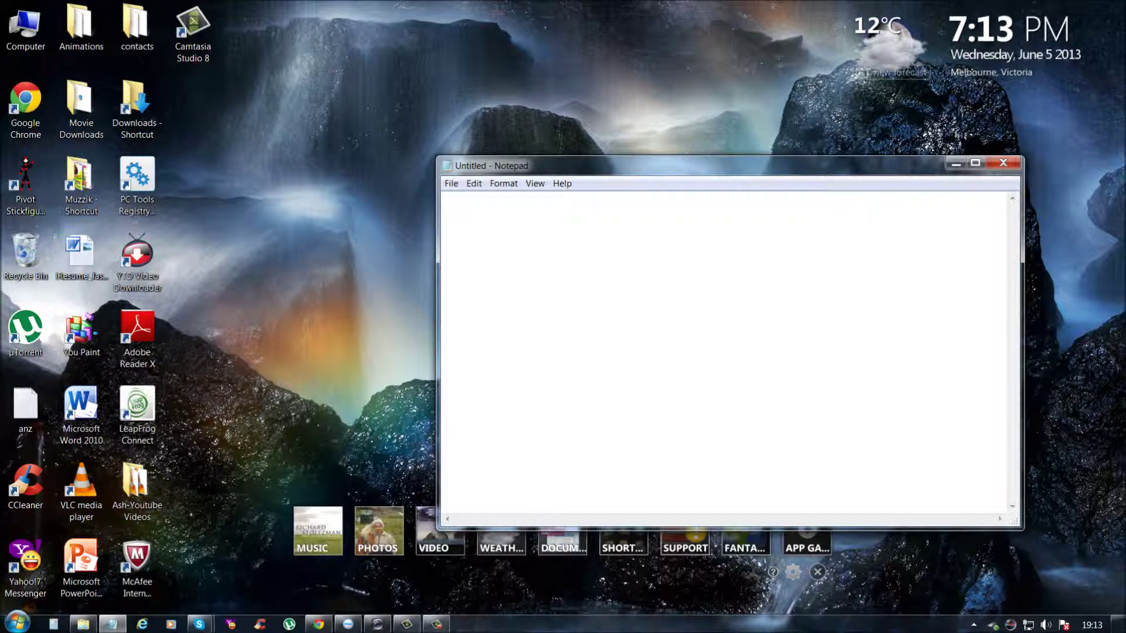
{"action": "left_click", "coordinate": [955, 163]}
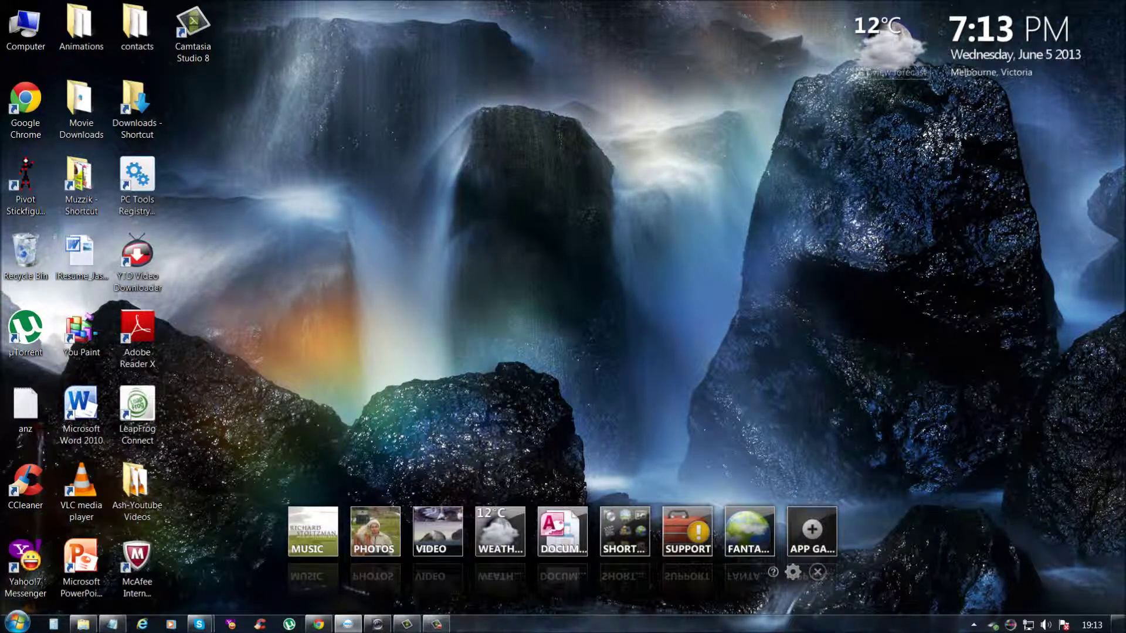
Find and launch VLC media player, and move its window near the middle of the desktop.
{"action": "key", "text": "super"}
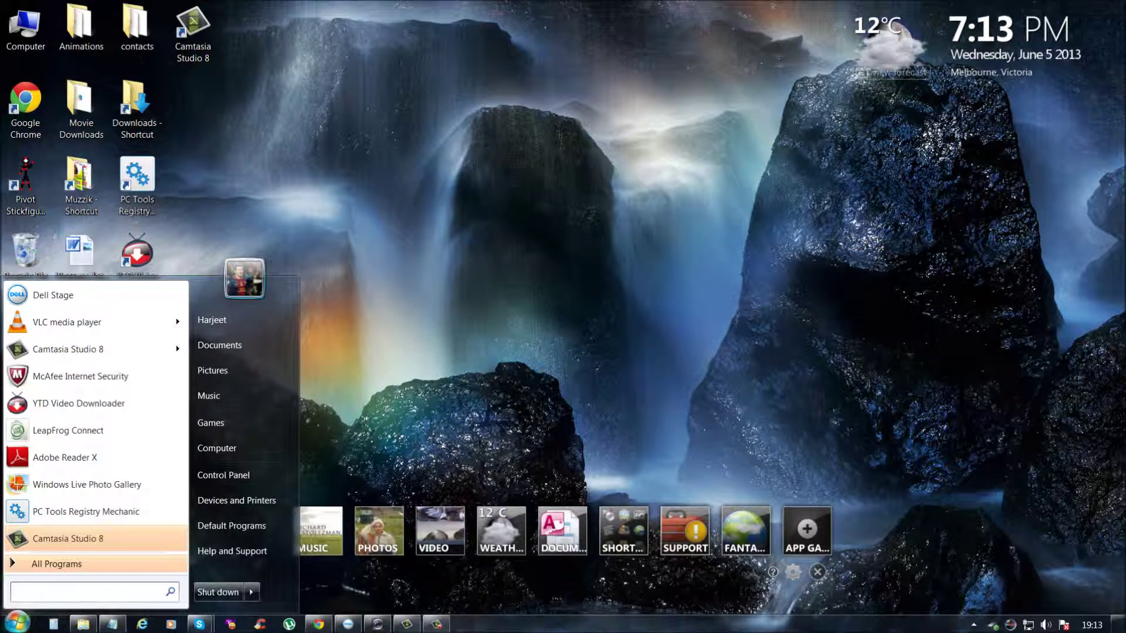
{"action": "type", "text": "VLC"}
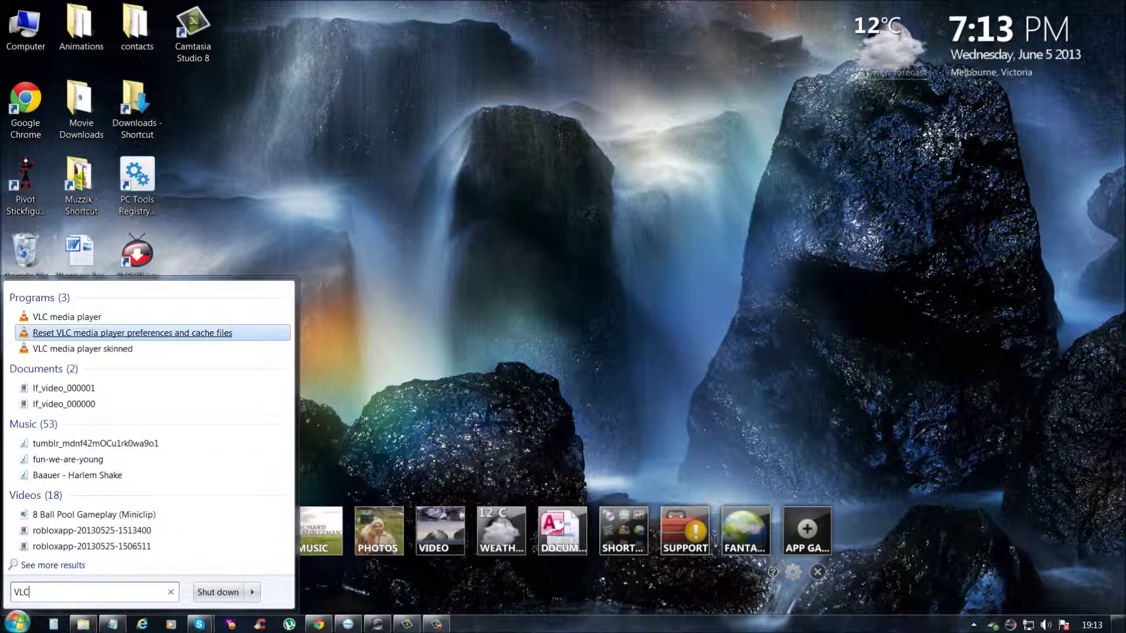
{"action": "left_click", "coordinate": [67, 316]}
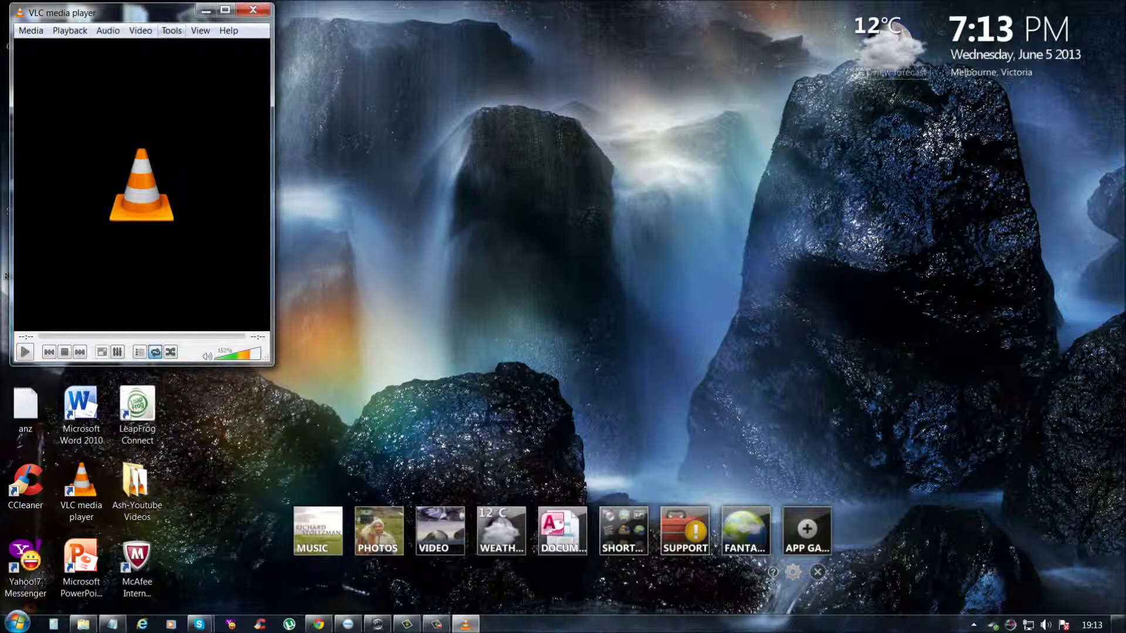
{"action": "left_click", "coordinate": [141, 30]}
{"action": "left_click", "coordinate": [140, 12]}
{"action": "left_click_drag", "start_coordinate": [140, 12], "coordinate": [510, 114]}
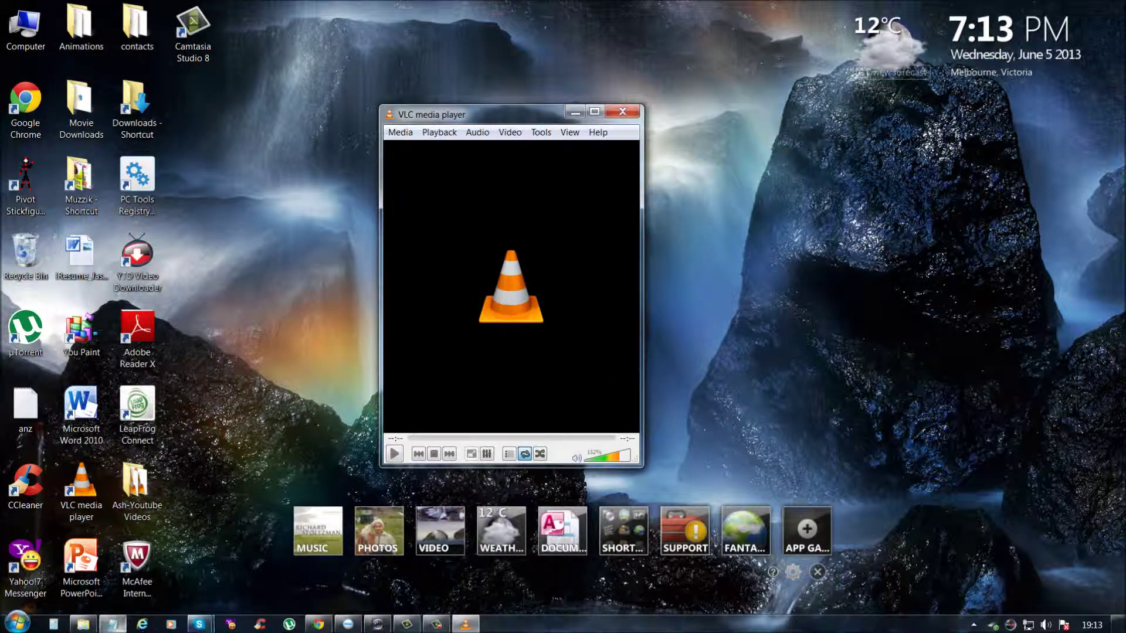
Switch to Notepad and write "Next up go to Media at the top bar here".
{"action": "left_click", "coordinate": [112, 623]}
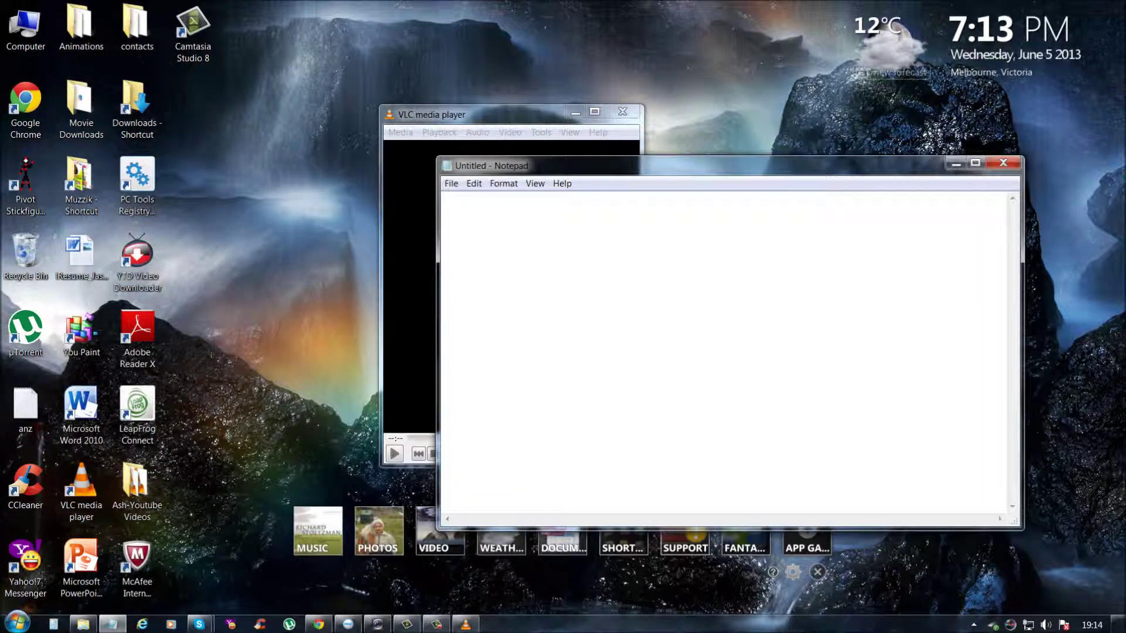
{"action": "type", "text": "Next up go to media"}
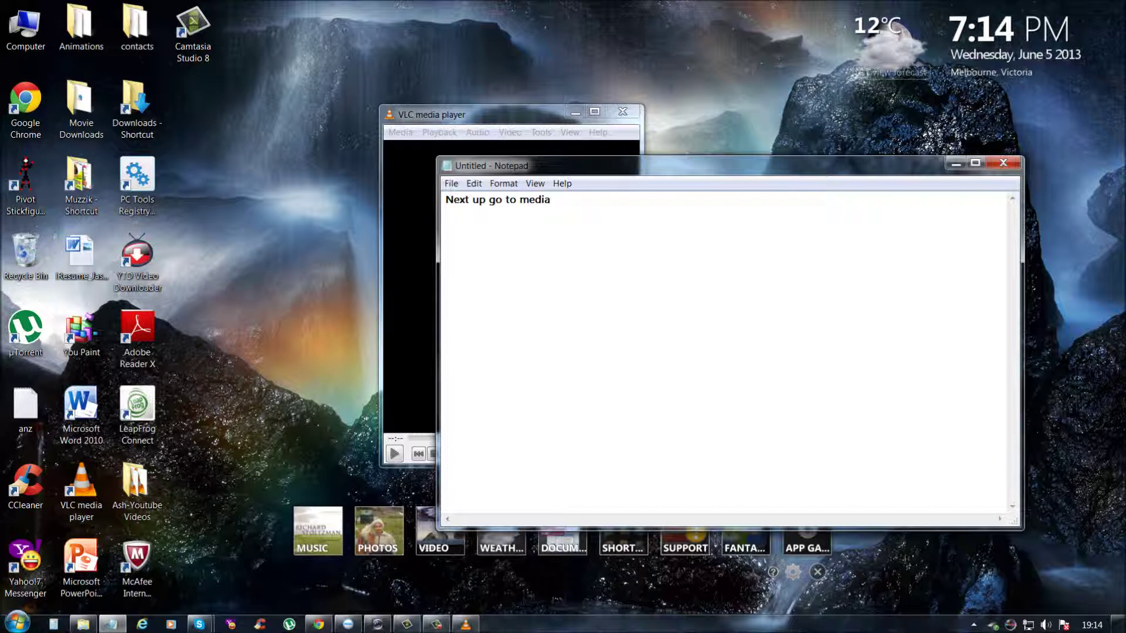
{"action": "key", "text": "BackSpace"}
{"action": "key", "text": "BackSpace"}
{"action": "key", "text": "BackSpace"}
{"action": "key", "text": "BackSpace"}
{"action": "type", "text": "Media at the top bar here"}
Minimize Notepad and show where the Media commands are in VLC media player.
{"action": "left_click", "coordinate": [956, 163]}
{"action": "left_click", "coordinate": [400, 132]}
{"action": "key", "text": "Escape"}
{"action": "left_click", "coordinate": [401, 132]}
{"action": "left_click", "coordinate": [400, 132]}
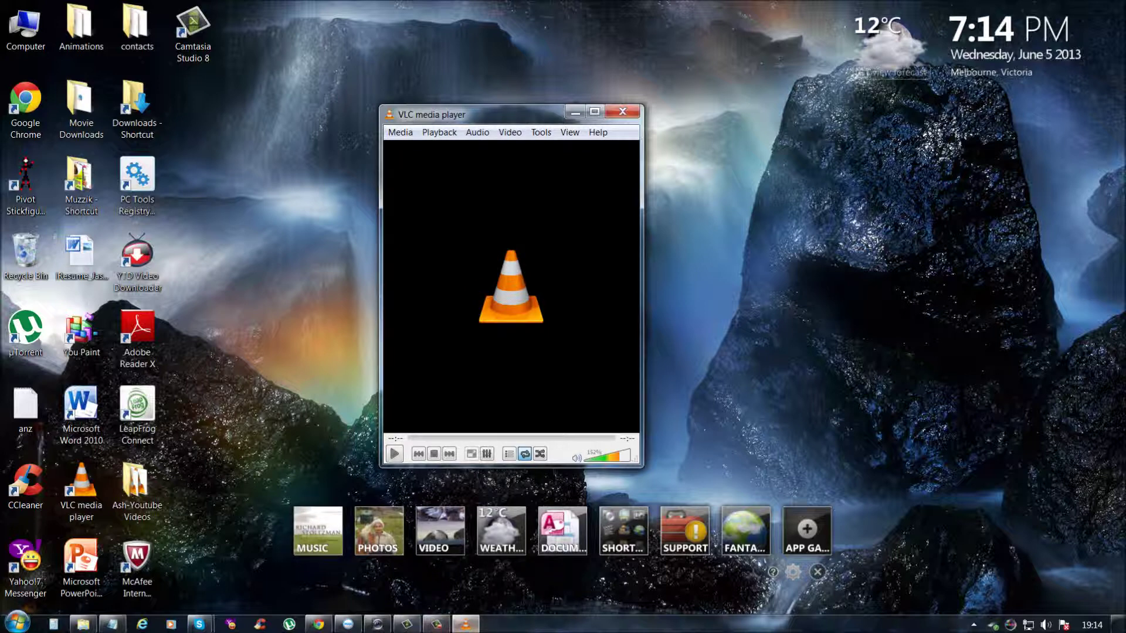
Switch to Notepad and extend the note with "then click on Open Capture Device".
{"action": "left_click", "coordinate": [112, 624]}
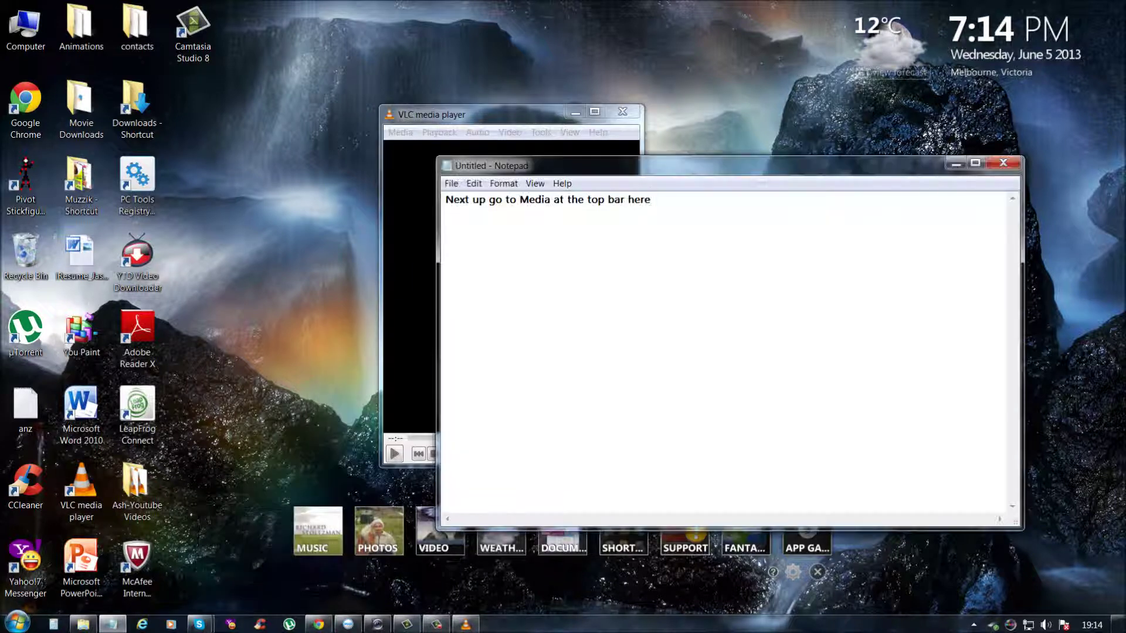
{"action": "type", "text": "then click on "}
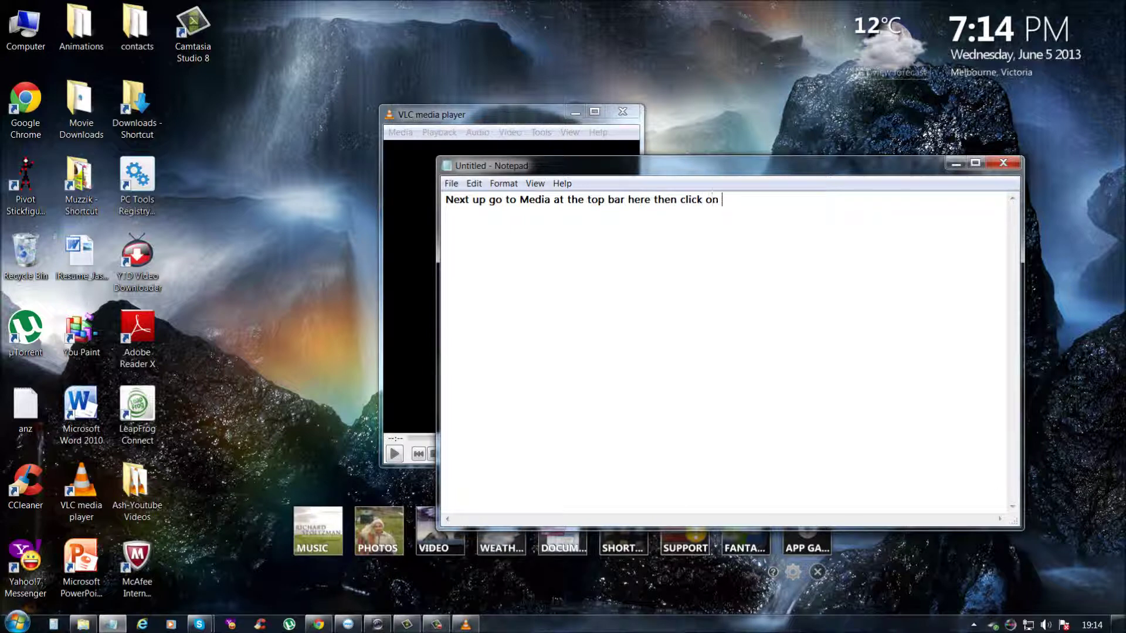
{"action": "type", "text": "Open Capture Dvice"}
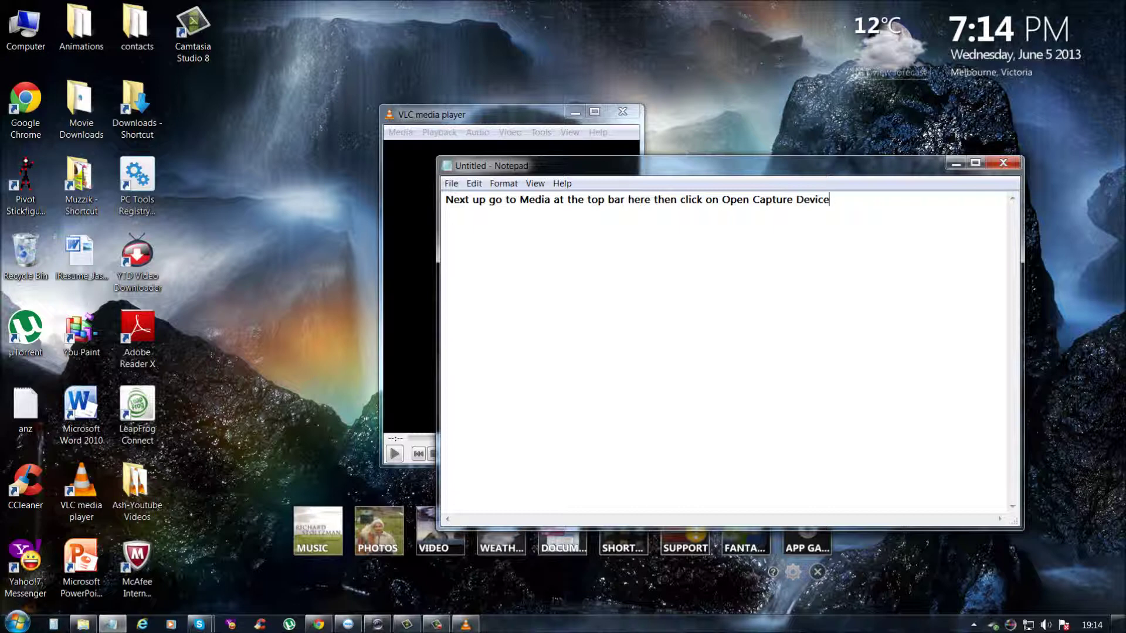
Delete the whole note about Open Capture Device and minimize Notepad.
{"action": "key", "text": "ctrl+shift+Left"}
{"action": "key", "text": "ctrl+shift+Left"}
{"action": "key", "text": "ctrl+shift+Left"}
{"action": "key", "text": "ctrl+shift+Left"}
{"action": "key", "text": "ctrl+shift+Left"}
{"action": "key", "text": "ctrl+shift+Left"}
{"action": "key", "text": "ctrl+shift+Left"}
{"action": "key", "text": "ctrl+shift+Left"}
{"action": "key", "text": "ctrl+shift+Left"}
{"action": "key", "text": "ctrl+shift+Left"}
{"action": "key", "text": "ctrl+shift+Left"}
{"action": "key", "text": "ctrl+shift+Left"}
{"action": "key", "text": "ctrl+shift+Left"}
{"action": "key", "text": "ctrl+shift+Left"}
{"action": "key", "text": "ctrl+shift+Left"}
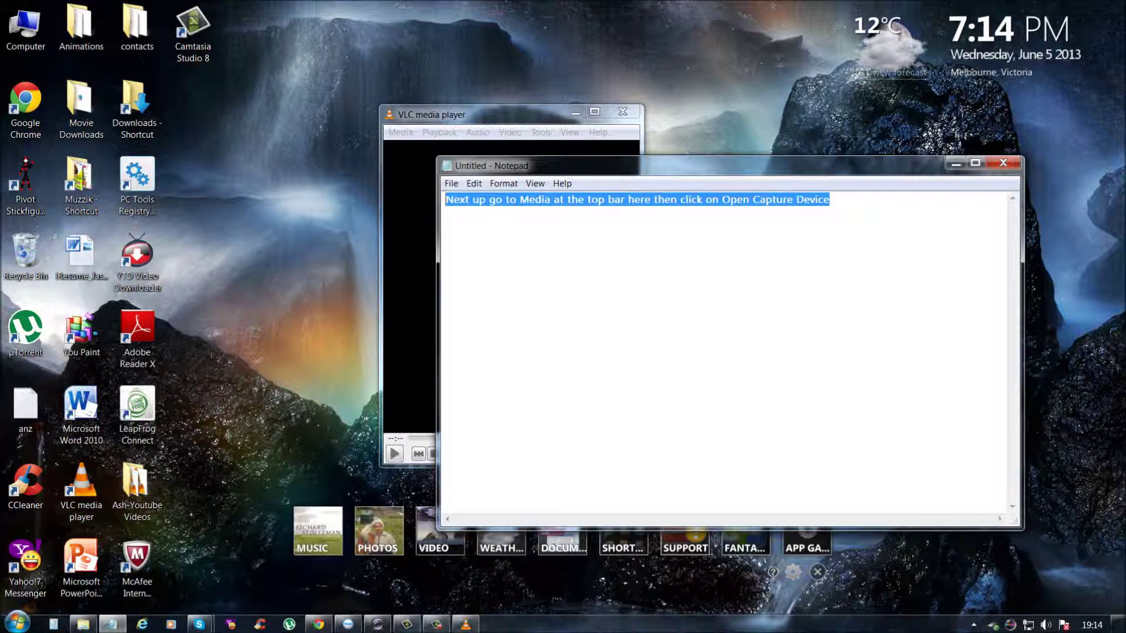
{"action": "key", "text": "BackSpace"}
{"action": "left_click", "coordinate": [955, 163]}
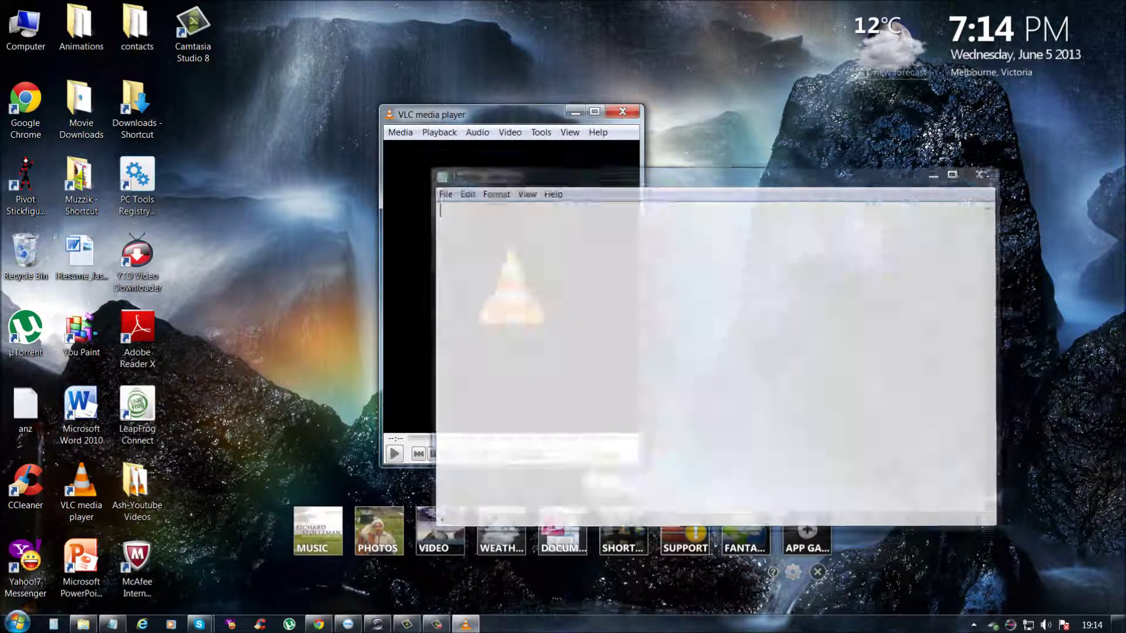
Open the capture device settings in VLC media player.
{"action": "key", "text": "alt+m"}
{"action": "key", "text": "Right"}
{"action": "key", "text": "Left"}
{"action": "key", "text": "Down"}
{"action": "key", "text": "Down"}
{"action": "key", "text": "Down"}
{"action": "key", "text": "Down"}
{"action": "key", "text": "Down"}
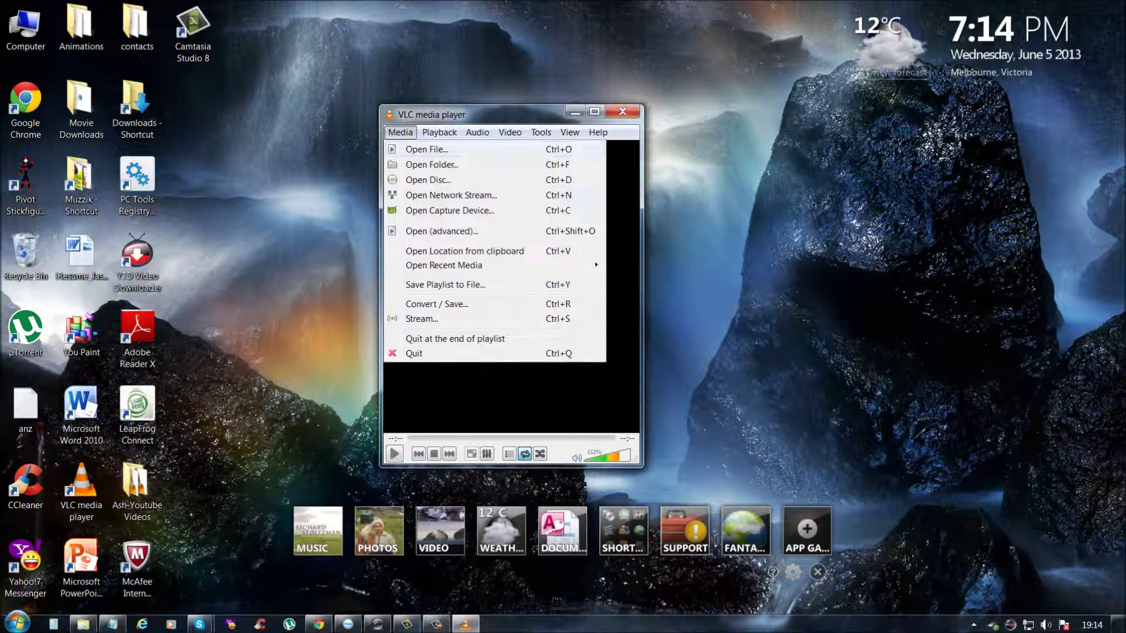
{"action": "key", "text": "Return"}
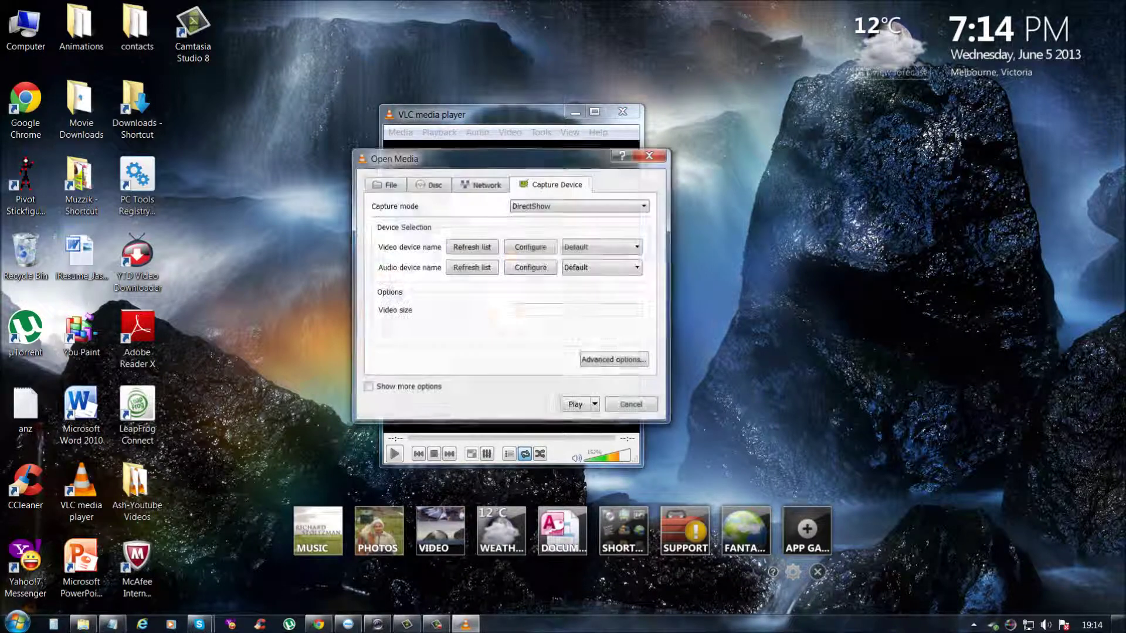
Switch to Notepad and write "Next, click on the arrow next to DirectShow".
{"action": "key", "text": "alt+Tab"}
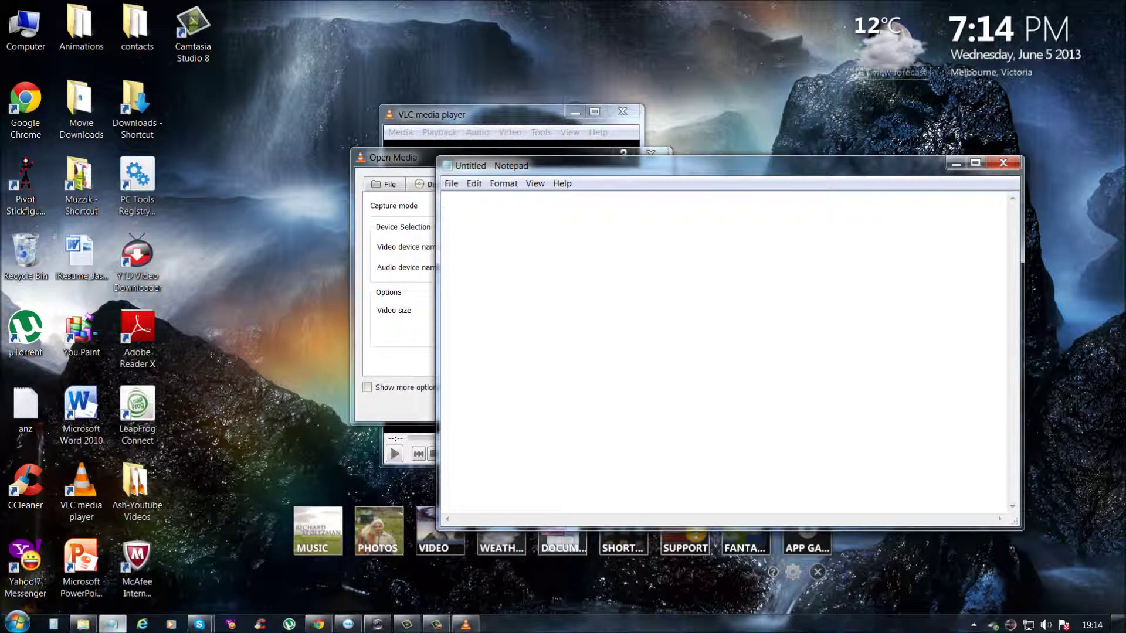
{"action": "type", "text": "N"}
{"action": "type", "text": "ec"}
{"action": "type", "text": "xt"}
{"action": "type", "text": ", click o"}
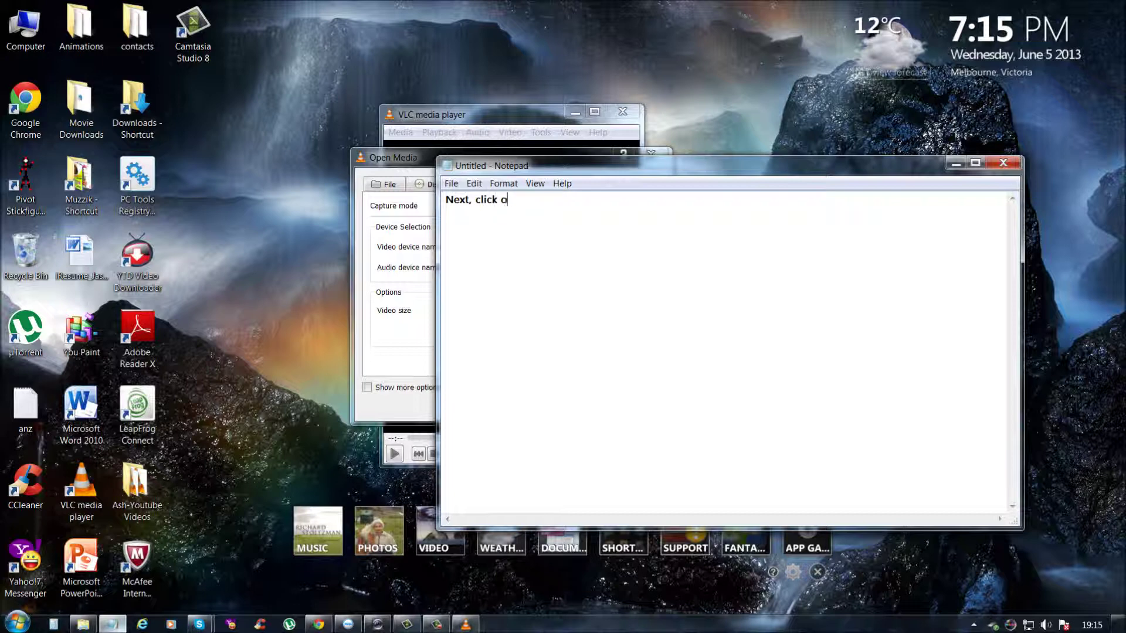
{"action": "type", "text": "n the arrow next to Dire"}
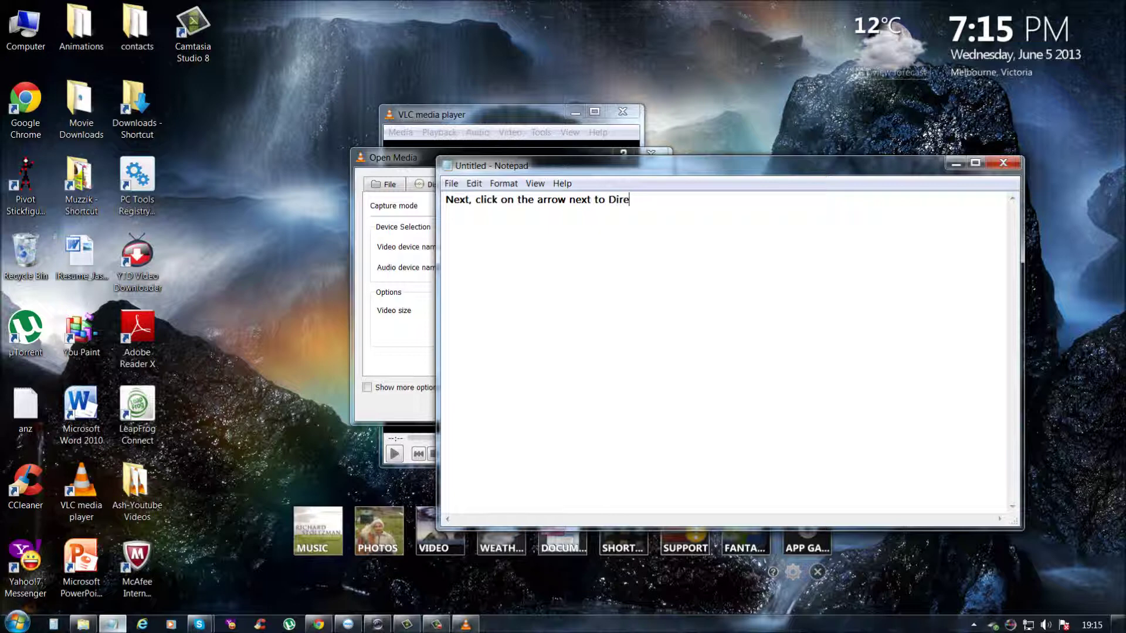
{"action": "type", "text": "ctShow"}
{"action": "left_click_drag", "start_coordinate": [665, 200], "coordinate": [454, 200]}
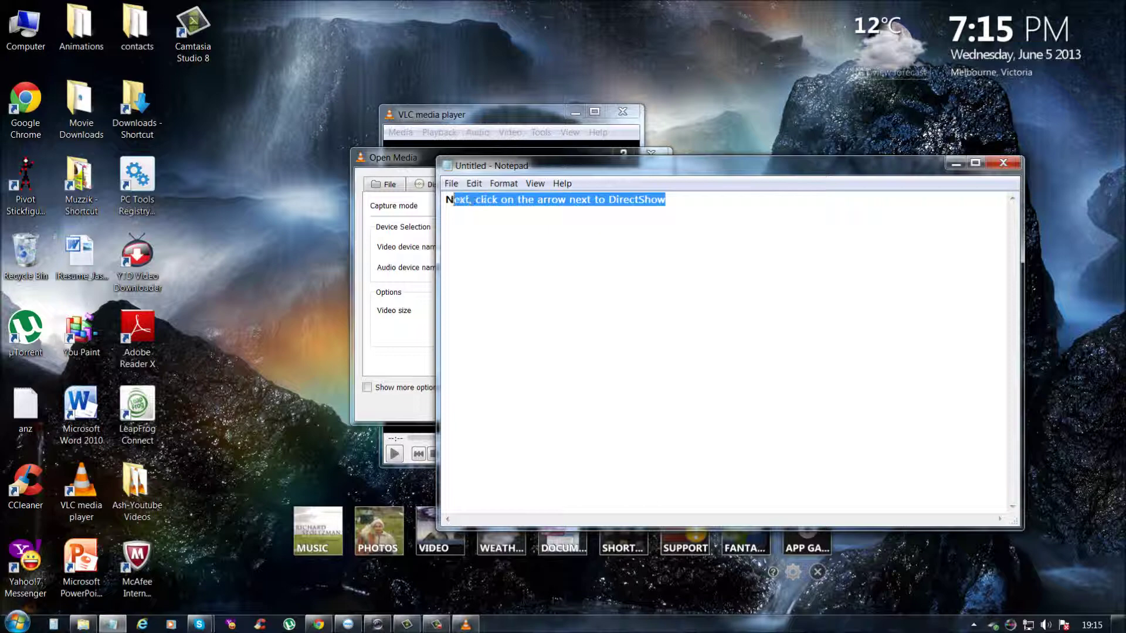
{"action": "left_click", "coordinate": [666, 200]}
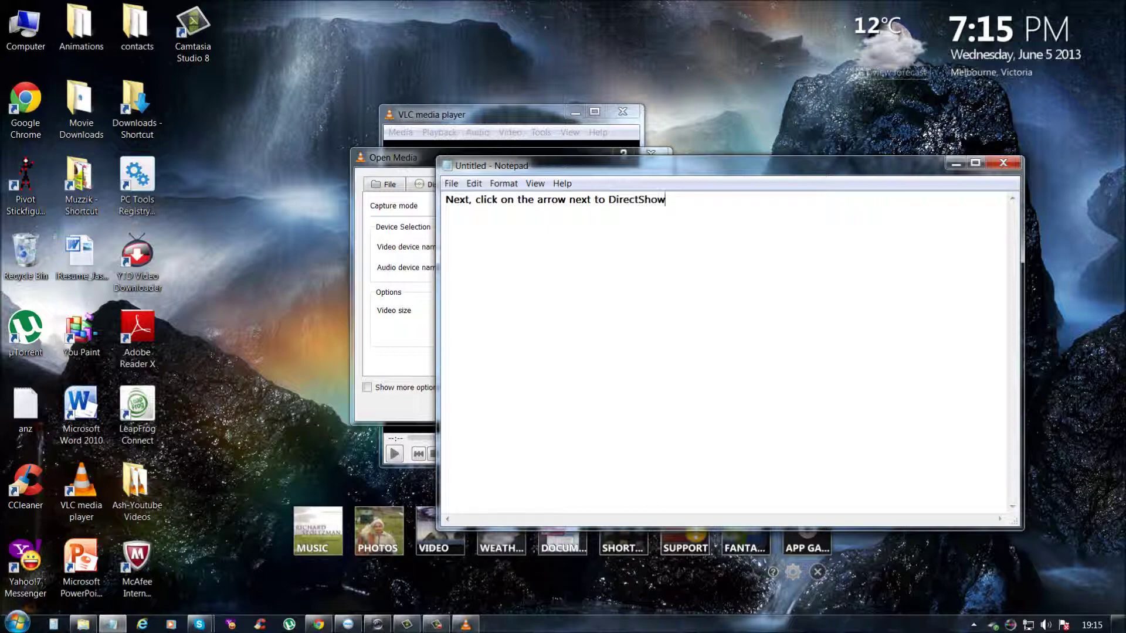
Minimize Notepad and look at the available capture modes in VLC without changing the selection.
{"action": "left_click", "coordinate": [955, 164]}
{"action": "left_click", "coordinate": [645, 205]}
{"action": "left_click", "coordinate": [580, 213]}
{"action": "left_click", "coordinate": [645, 205]}
{"action": "left_click", "coordinate": [645, 205]}
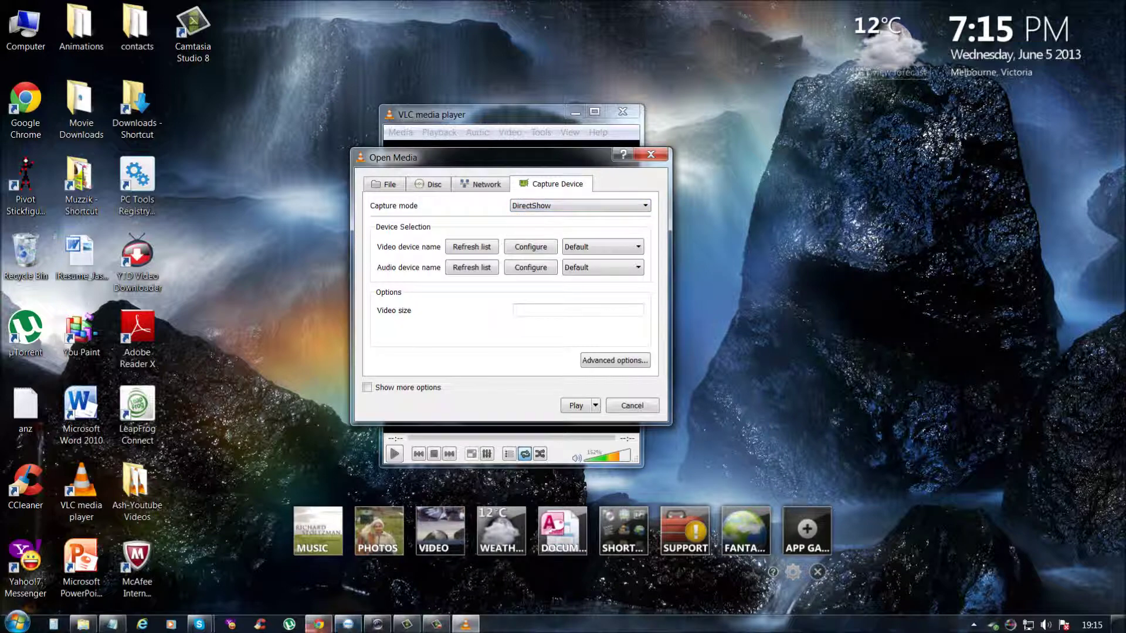
Switch to Notepad and extend the DirectShow note with "and select Desktop".
{"action": "left_click", "coordinate": [112, 624]}
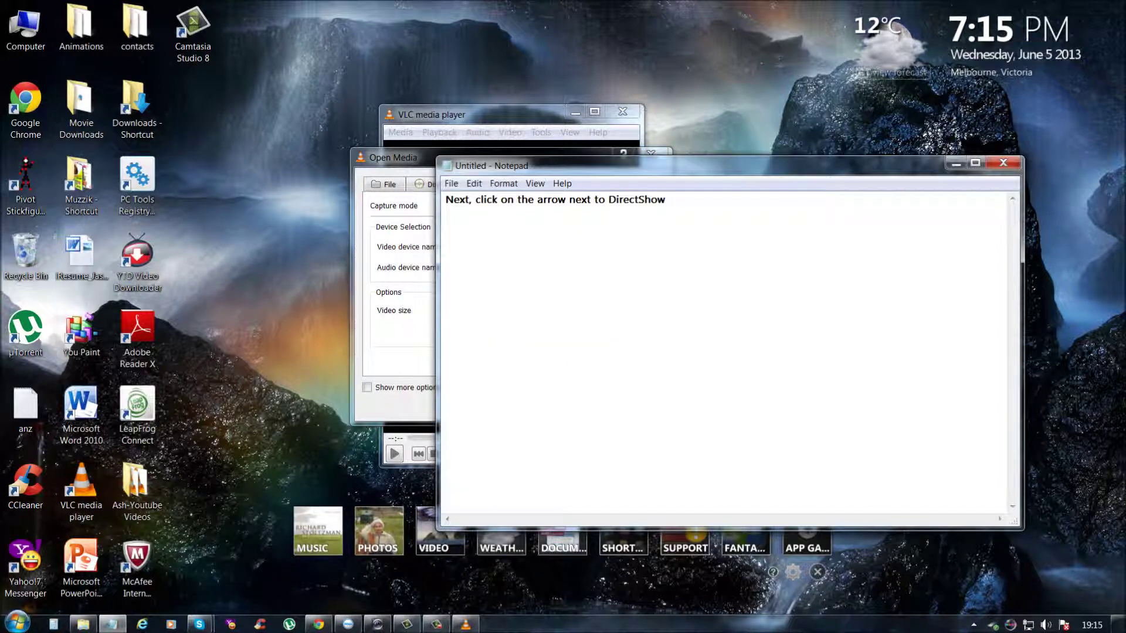
{"action": "type", "text": "and select Desktop"}
{"action": "double_click", "coordinate": [743, 200]}
{"action": "left_click", "coordinate": [764, 199]}
Minimize Notepad and set VLC's capture mode to Desktop.
{"action": "left_click", "coordinate": [956, 163]}
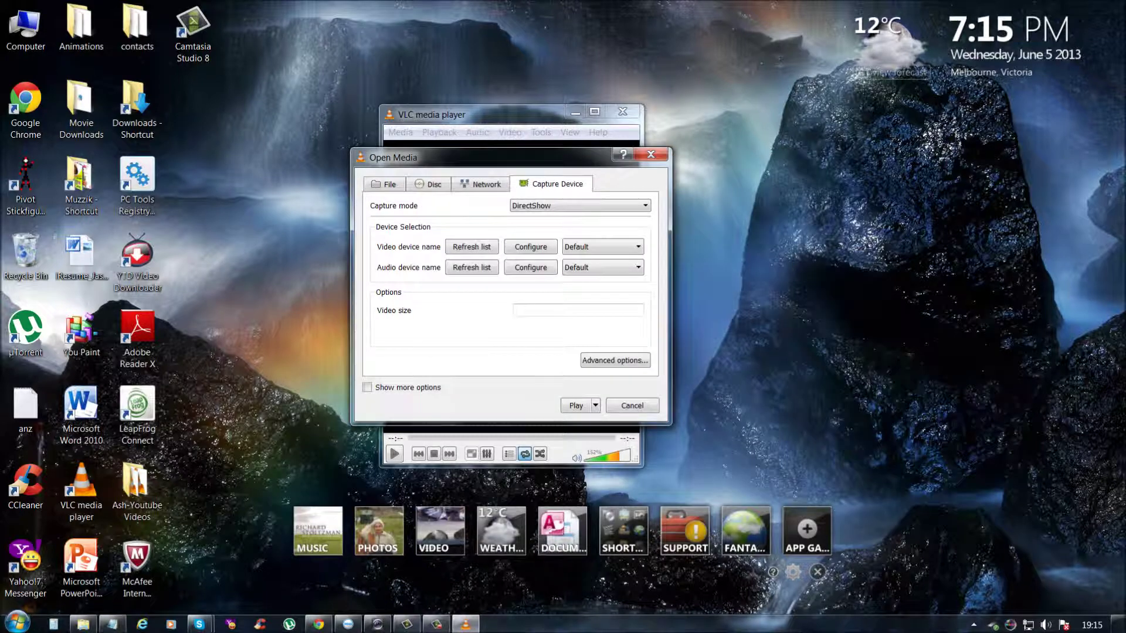
{"action": "left_click", "coordinate": [579, 205]}
{"action": "left_click", "coordinate": [550, 235]}
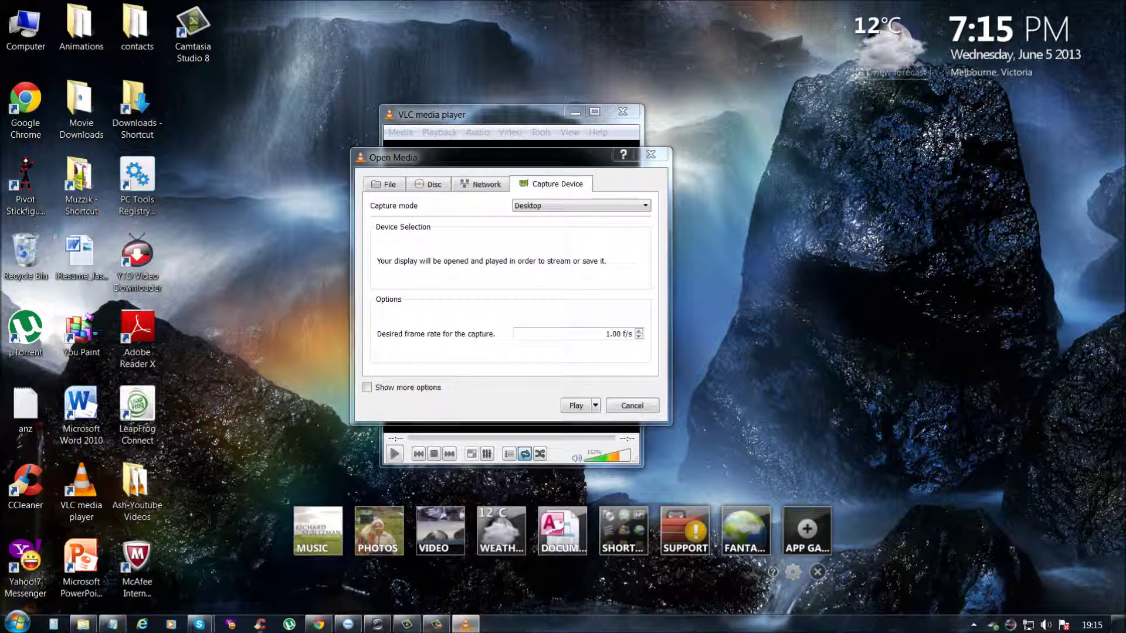
Switch to Notepad and replace the note with "in the options section below, there is a bar".
{"action": "left_click", "coordinate": [112, 624]}
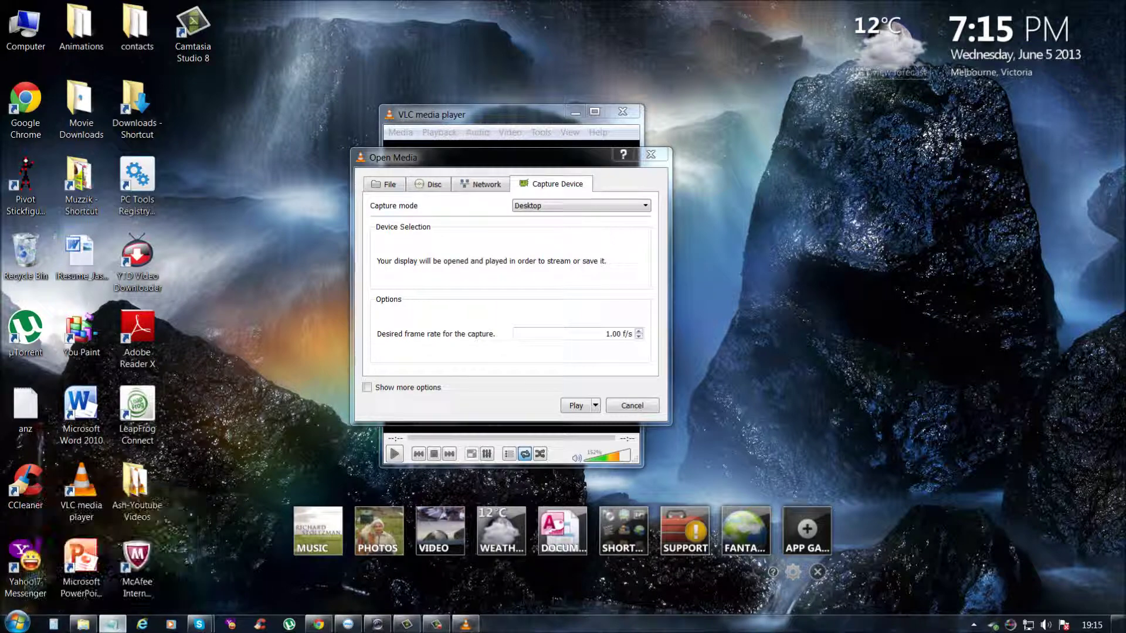
{"action": "left_click_drag", "start_coordinate": [764, 199], "coordinate": [446, 199]}
{"action": "key", "text": "BackSpace"}
{"action": "type", "text": "in the "}
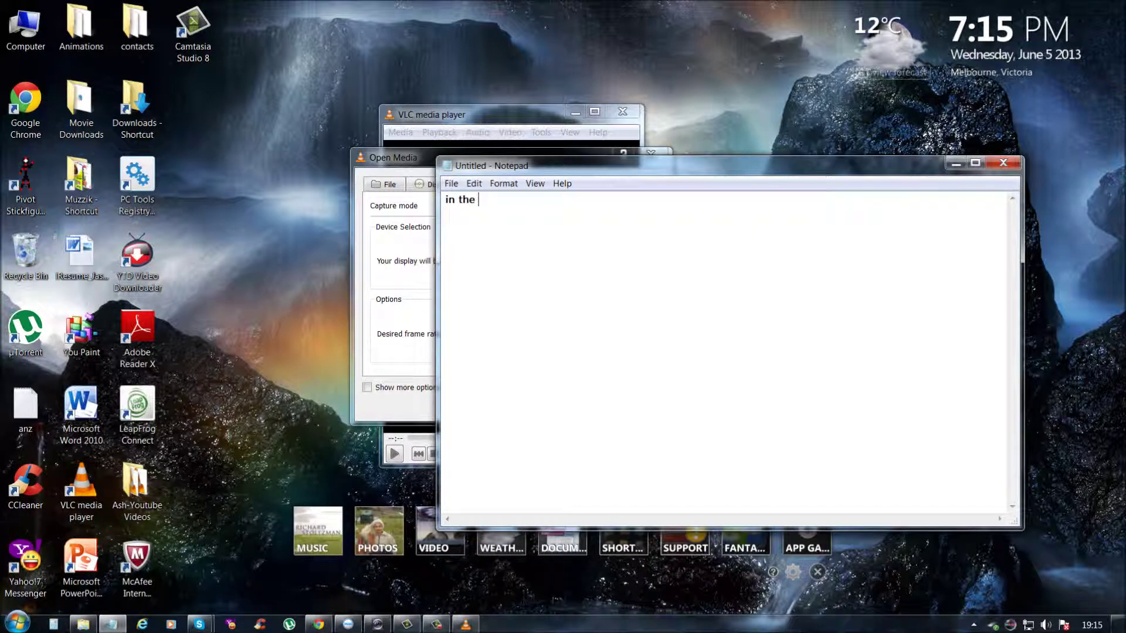
{"action": "type", "text": "options section below"}
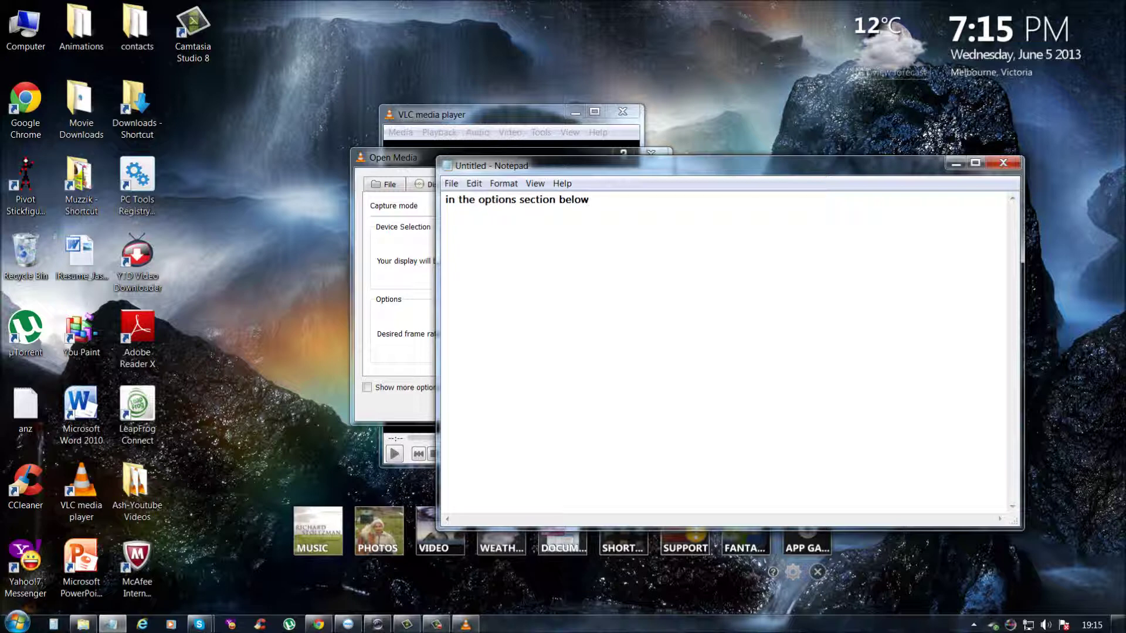
{"action": "type", "text": ", there is a bar"}
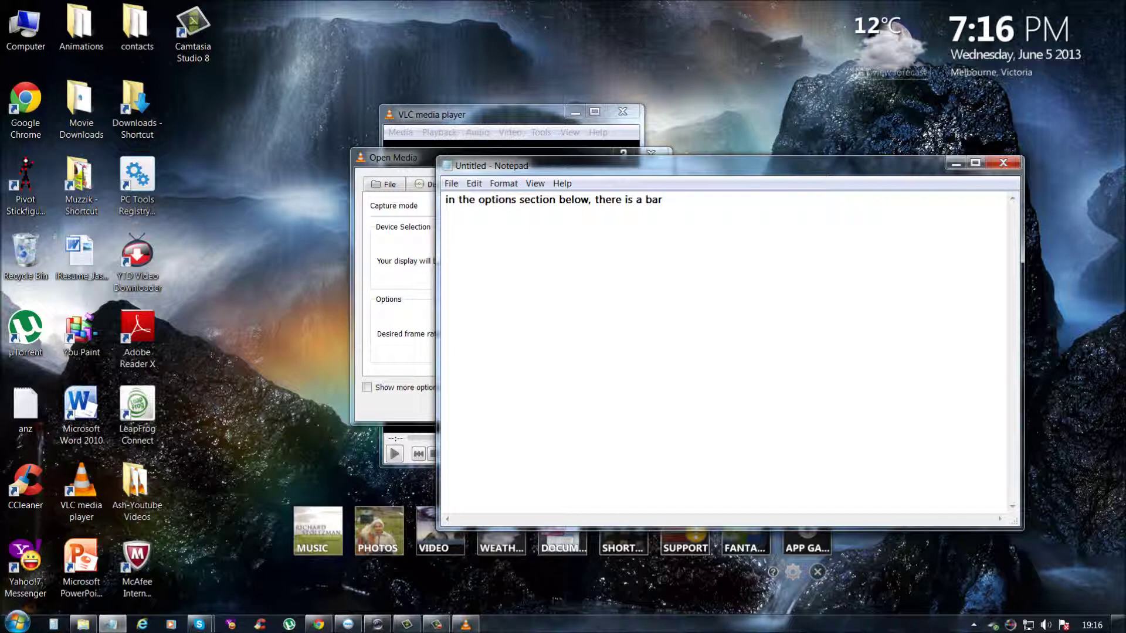
Replace the note with "in that bar type in 5.00" and move the Notepad window aside to uncover VLC's capture options.
{"action": "key", "text": "ctrl+a"}
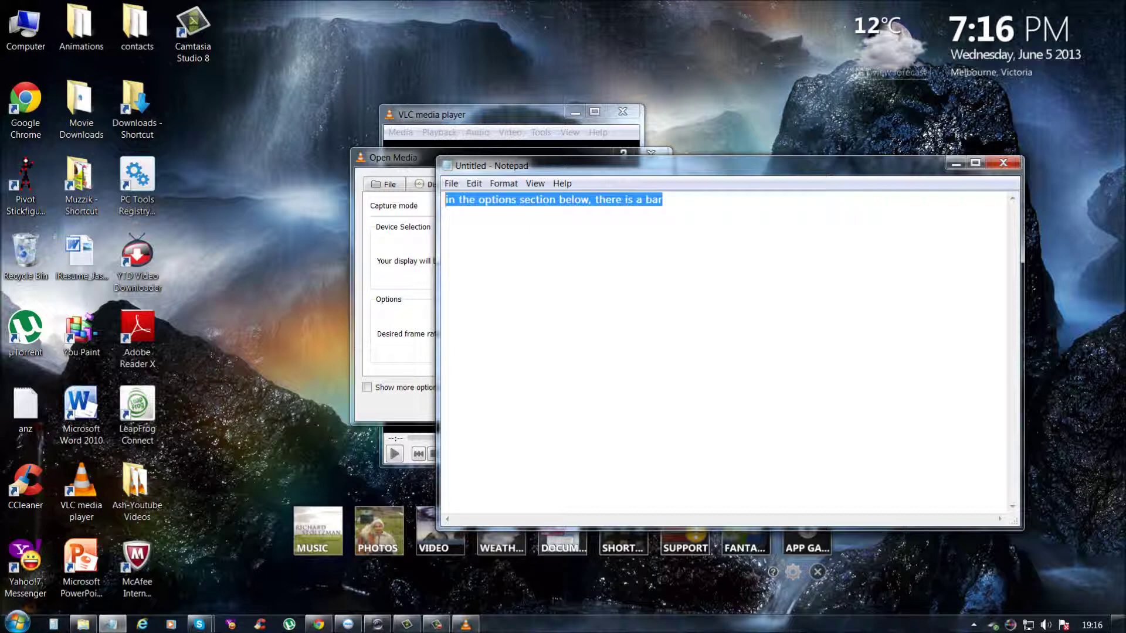
{"action": "type", "text": "in that "}
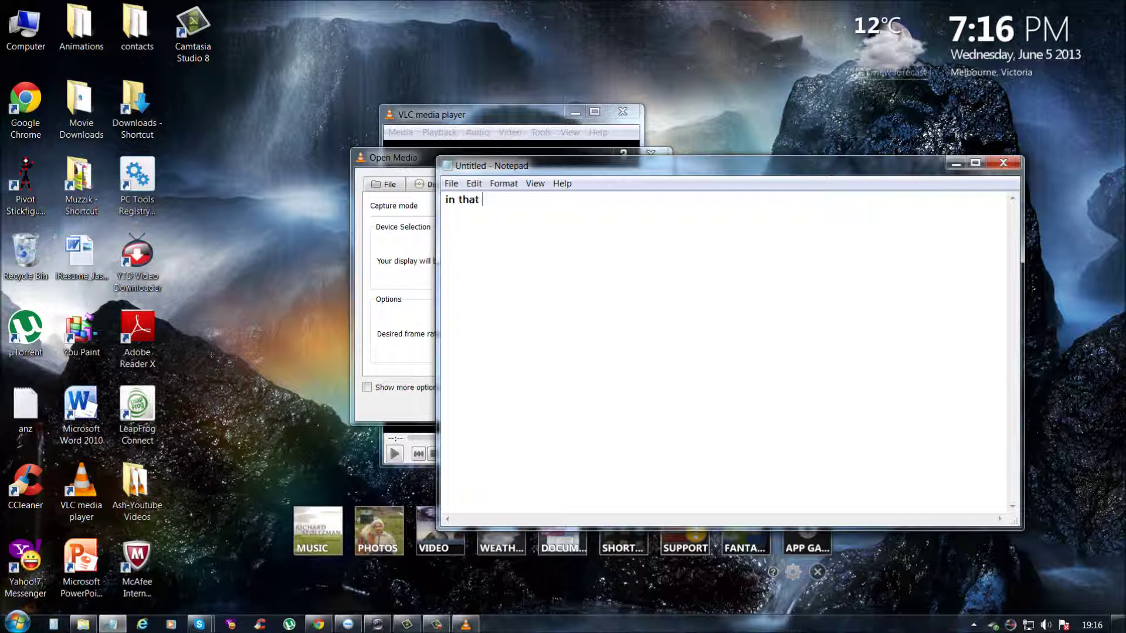
{"action": "type", "text": "bar typ"}
{"action": "type", "text": "e in"}
{"action": "left_click_drag", "start_coordinate": [821, 165], "coordinate": [1005, 141]}
{"action": "type", "text": "5.00"}
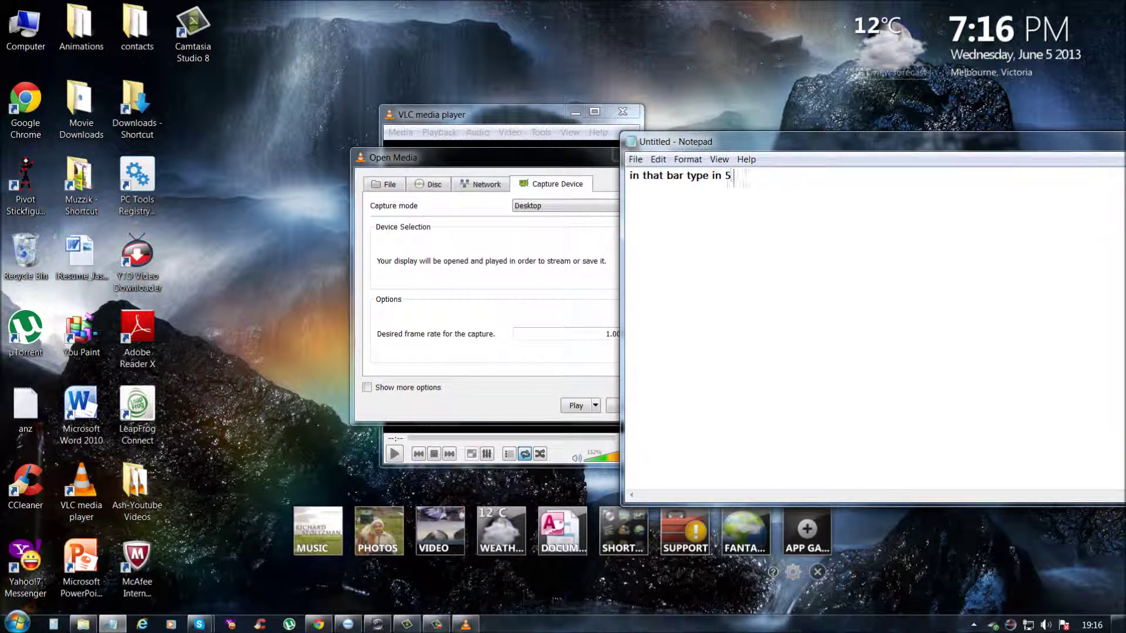
{"action": "key", "text": "shift+Left"}
{"action": "key", "text": "shift+Left"}
{"action": "key", "text": "shift+Left"}
{"action": "key", "text": "shift+Left"}
{"action": "key", "text": "shift+Left"}
{"action": "key", "text": "shift+Left"}
{"action": "key", "text": "Right"}
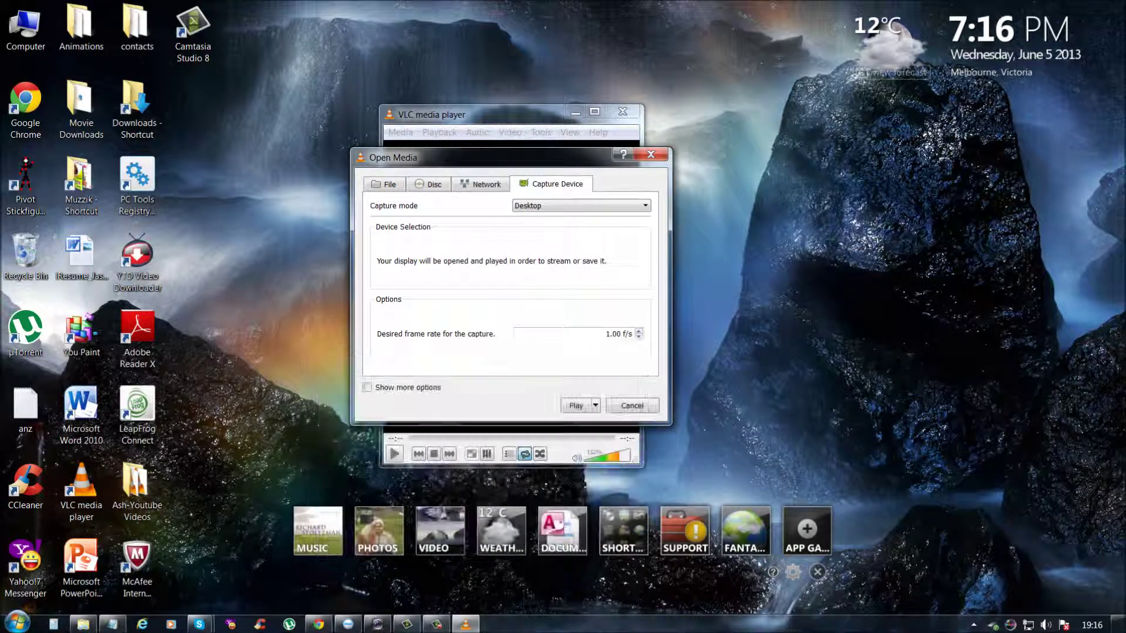
Set VLC's desired frame rate for the desktop capture to 5.00 f/s.
{"action": "left_click_drag", "start_coordinate": [606, 333], "coordinate": [632, 334]}
{"action": "key", "text": "BackSpace"}
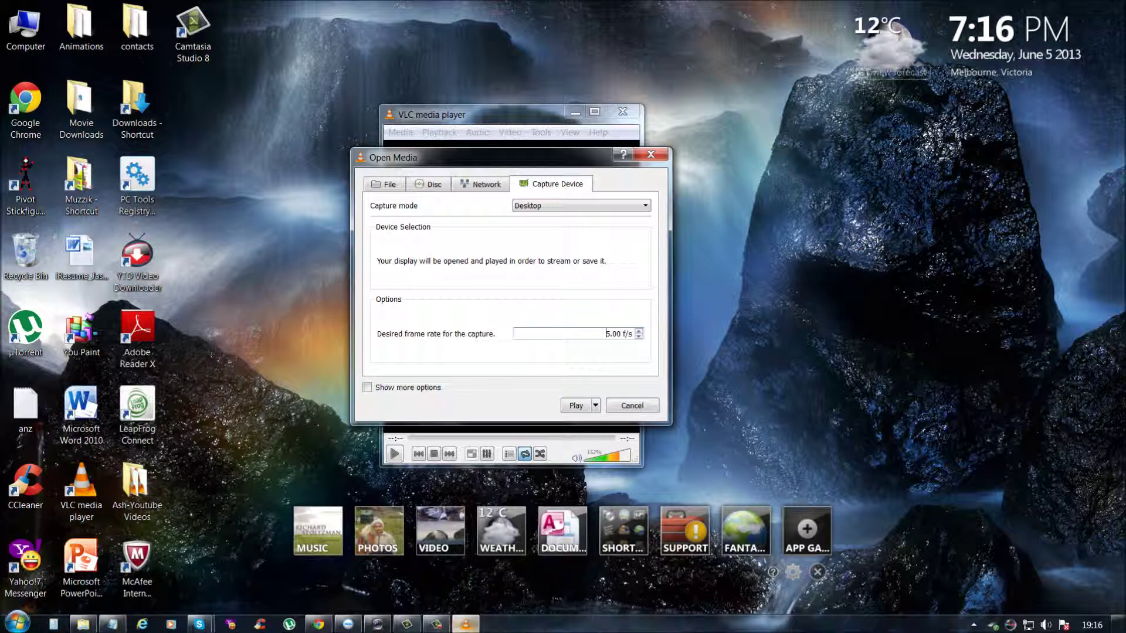
Switch to Notepad and replace the note with "after that, click on the arrow next to Play".
{"action": "mouse_move", "coordinate": [466, 624]}
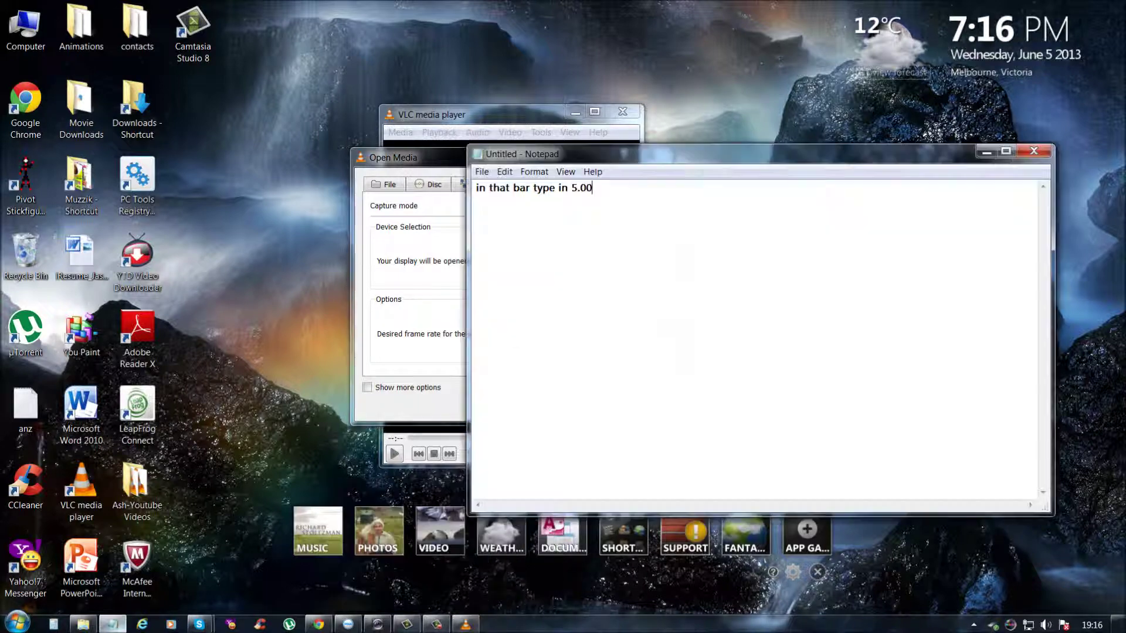
{"action": "left_click", "coordinate": [113, 624]}
{"action": "key", "text": "BackSpace"}
{"action": "key", "text": "BackSpace"}
{"action": "key", "text": "BackSpace"}
{"action": "key", "text": "BackSpace"}
{"action": "key", "text": "BackSpace"}
{"action": "key", "text": "BackSpace"}
{"action": "key", "text": "BackSpace"}
{"action": "key", "text": "BackSpace"}
{"action": "key", "text": "BackSpace"}
{"action": "key", "text": "BackSpace"}
{"action": "key", "text": "BackSpace"}
{"action": "key", "text": "BackSpace"}
{"action": "key", "text": "BackSpace"}
{"action": "key", "text": "BackSpace"}
{"action": "key", "text": "BackSpace"}
{"action": "key", "text": "BackSpace"}
{"action": "key", "text": "BackSpace"}
{"action": "key", "text": "BackSpace"}
{"action": "key", "text": "BackSpace"}
{"action": "key", "text": "BackSpace"}
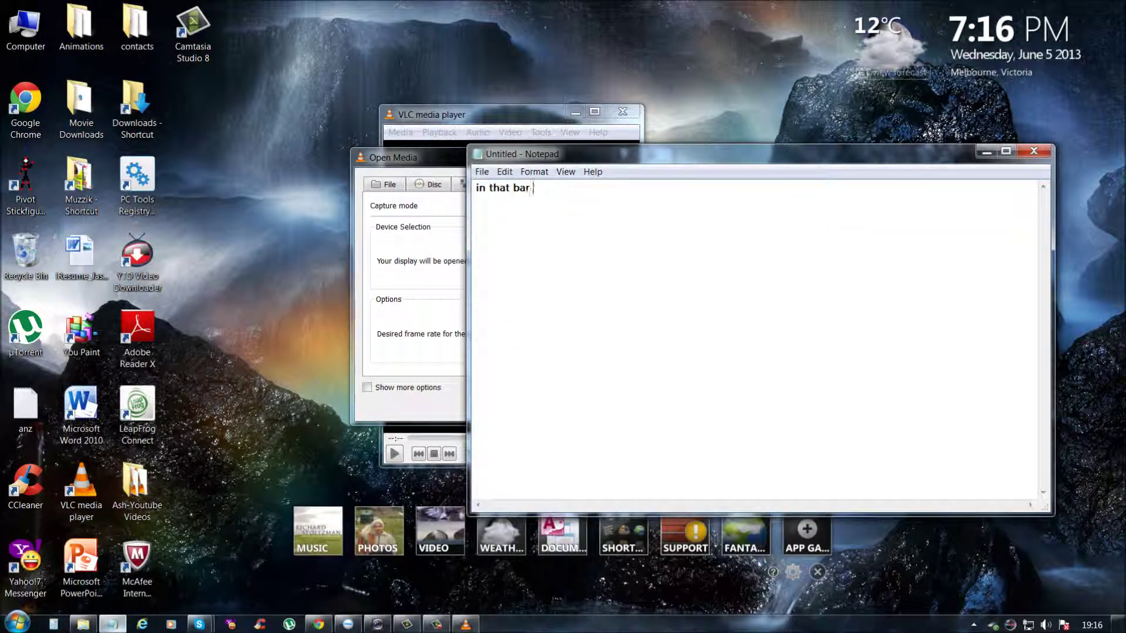
{"action": "type", "text": "after that, click on the"}
{"action": "key", "text": "Caps_Lock"}
{"action": "type", "text": "A"}
{"action": "key", "text": "BackSpace"}
{"action": "key", "text": "Caps_Lock"}
{"action": "type", "text": "arrow next to play"}
{"action": "key", "text": "BackSpace"}
{"action": "key", "text": "BackSpace"}
{"action": "key", "text": "BackSpace"}
{"action": "key", "text": "BackSpace"}
{"action": "type", "text": "Play"}
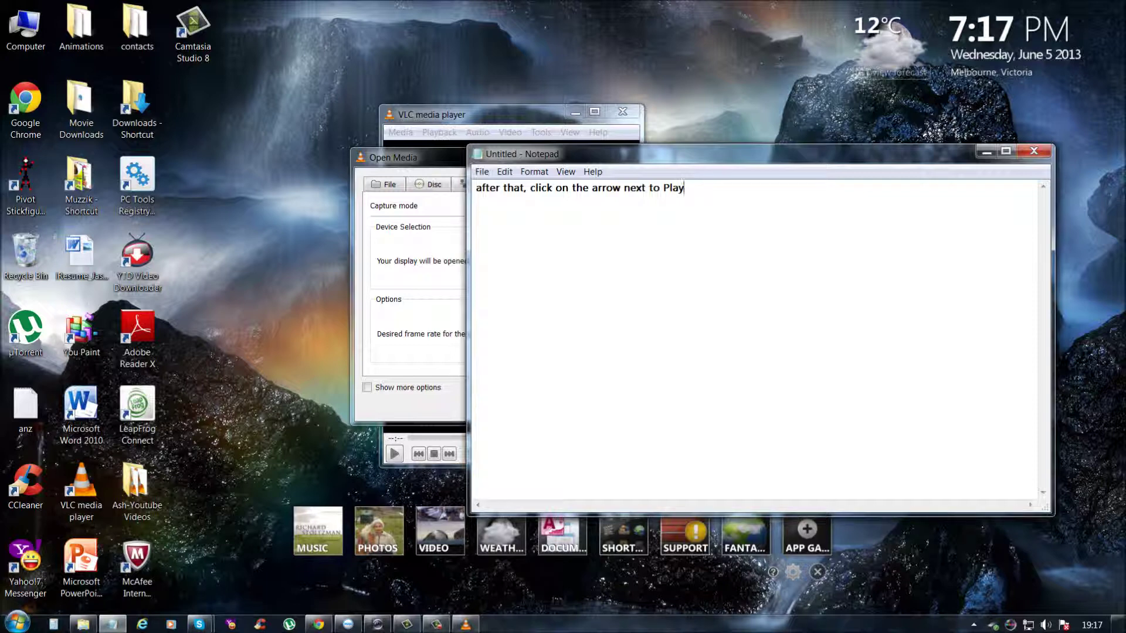
{"action": "left_click_drag", "start_coordinate": [684, 188], "coordinate": [663, 188]}
{"action": "left_click", "coordinate": [683, 188]}
Minimize Skype and Notepad and look at the alternatives to Play in VLC's Open Media dialog without choosing one.
{"action": "key", "text": "alt+Tab"}
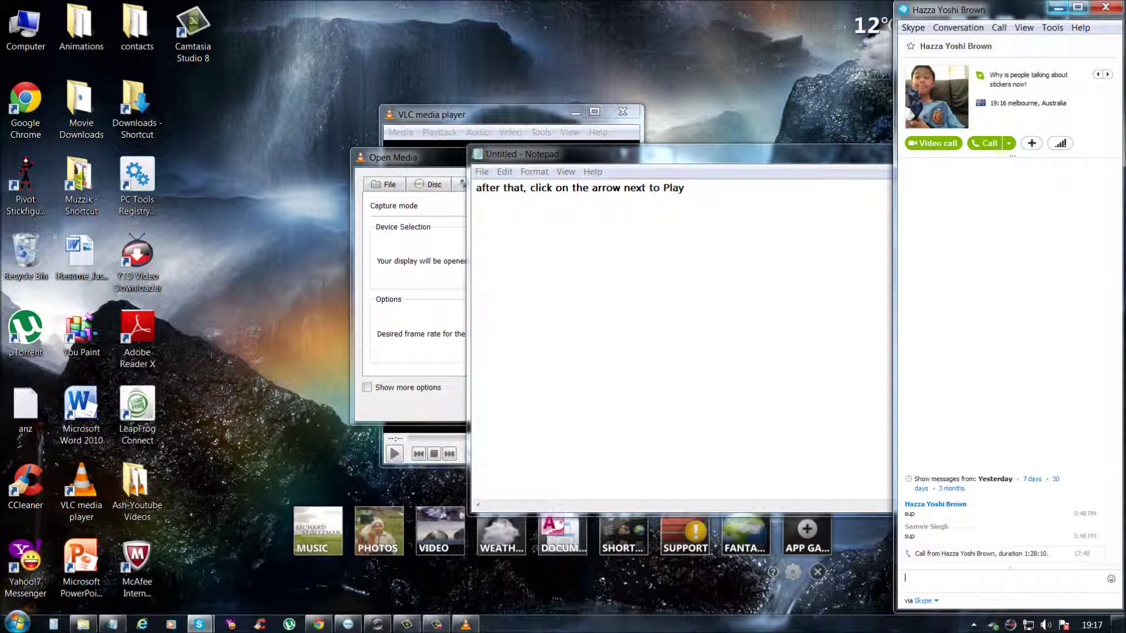
{"action": "left_click", "coordinate": [1056, 7]}
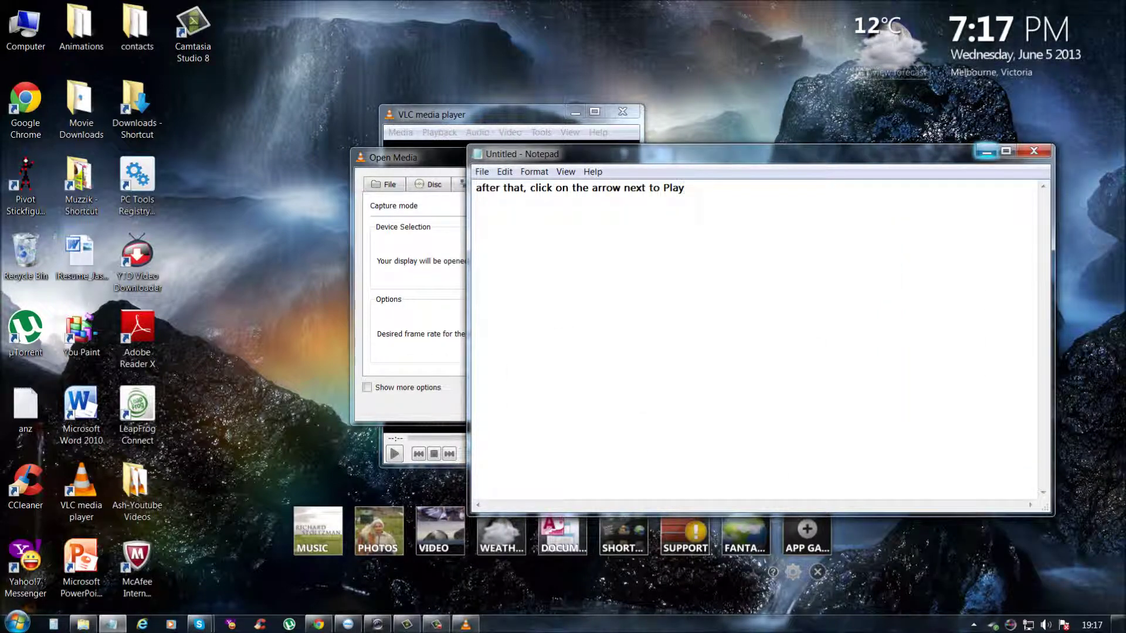
{"action": "left_click", "coordinate": [986, 152]}
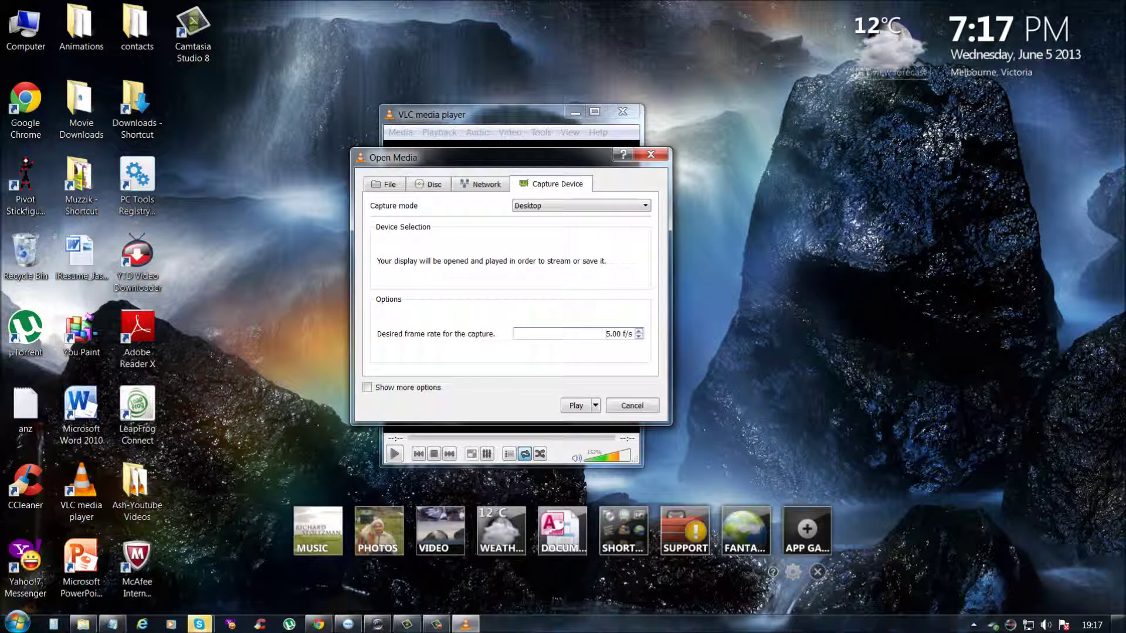
{"action": "left_click", "coordinate": [595, 405]}
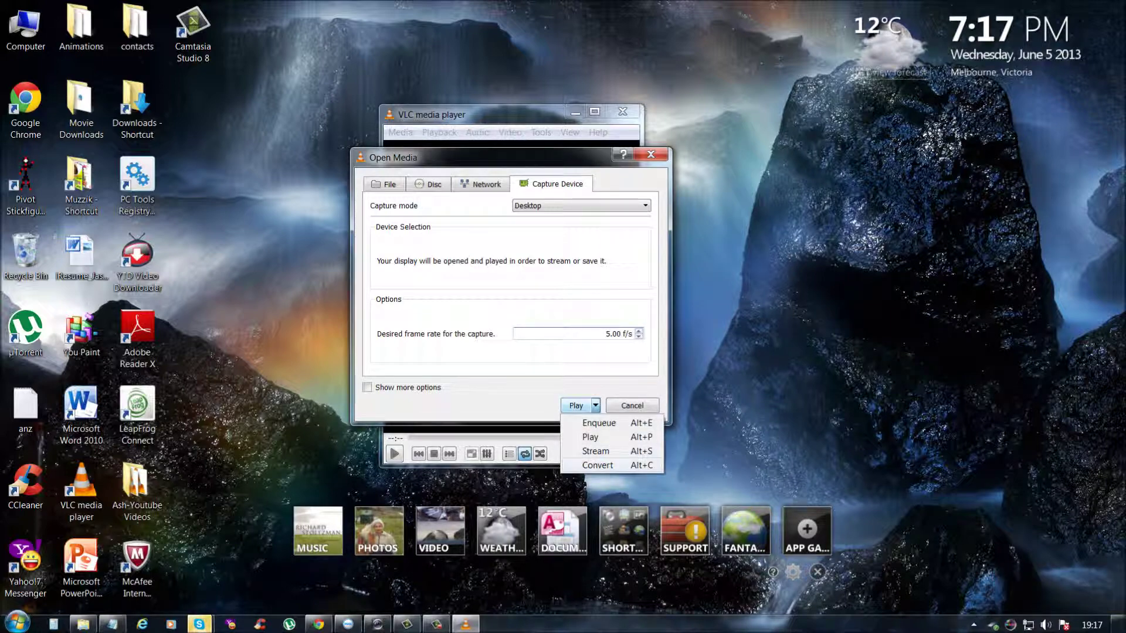
{"action": "key", "text": "Escape"}
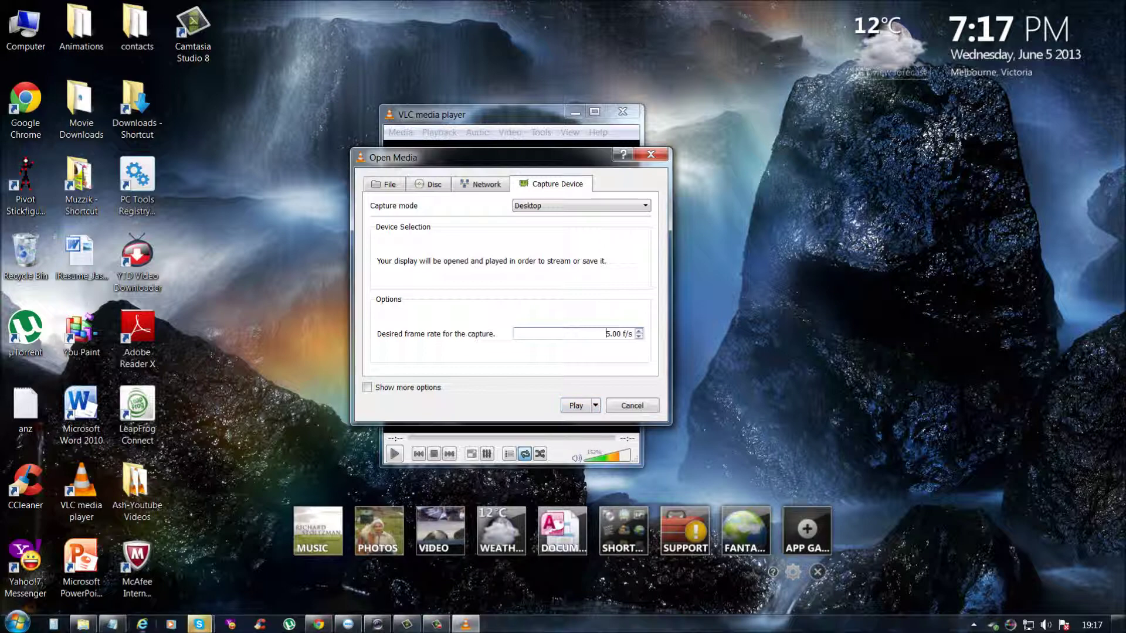
Switch to Notepad and replace the note with "aand click Convert (sorry, just talking with my friend before)".
{"action": "key", "text": "alt+Tab"}
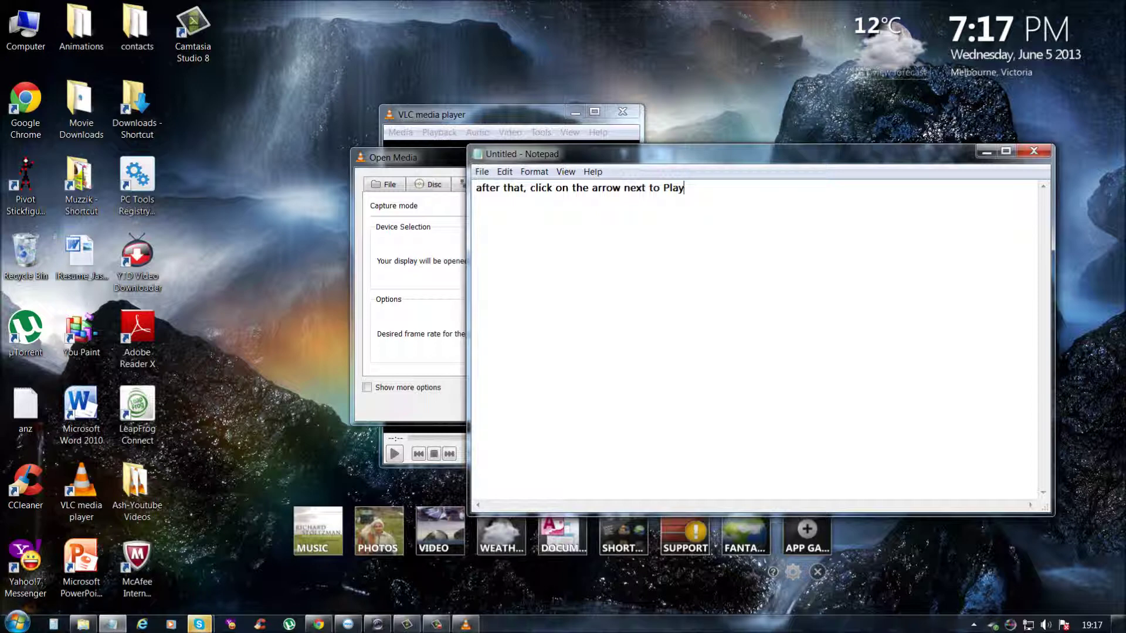
{"action": "left_click_drag", "start_coordinate": [683, 187], "coordinate": [482, 187]}
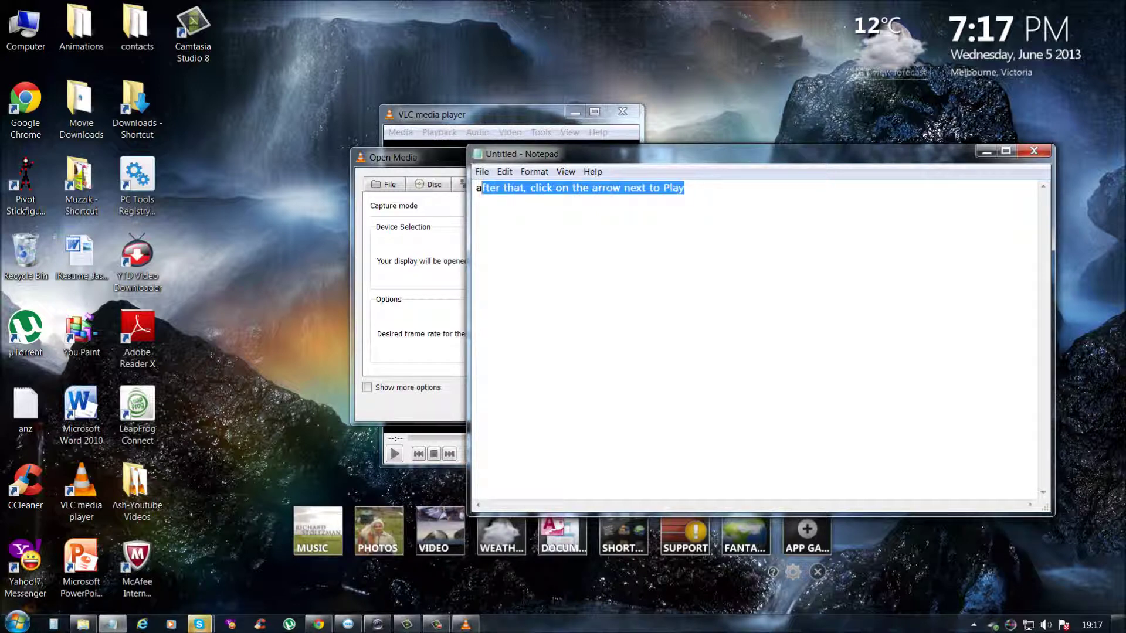
{"action": "type", "text": "and clic"}
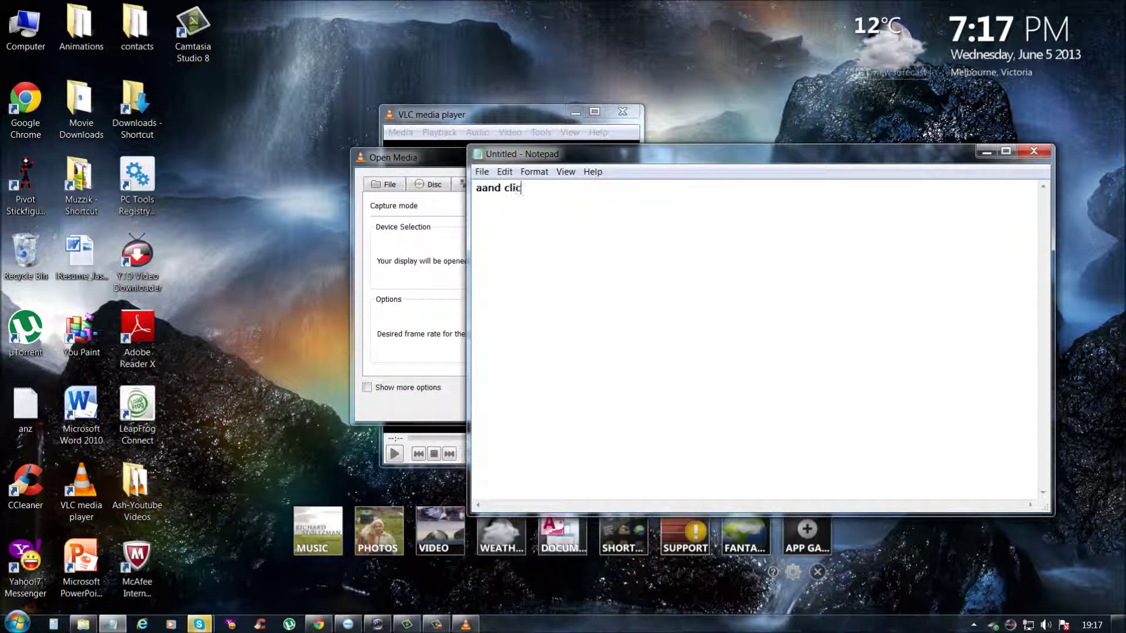
{"action": "type", "text": "k Conve"}
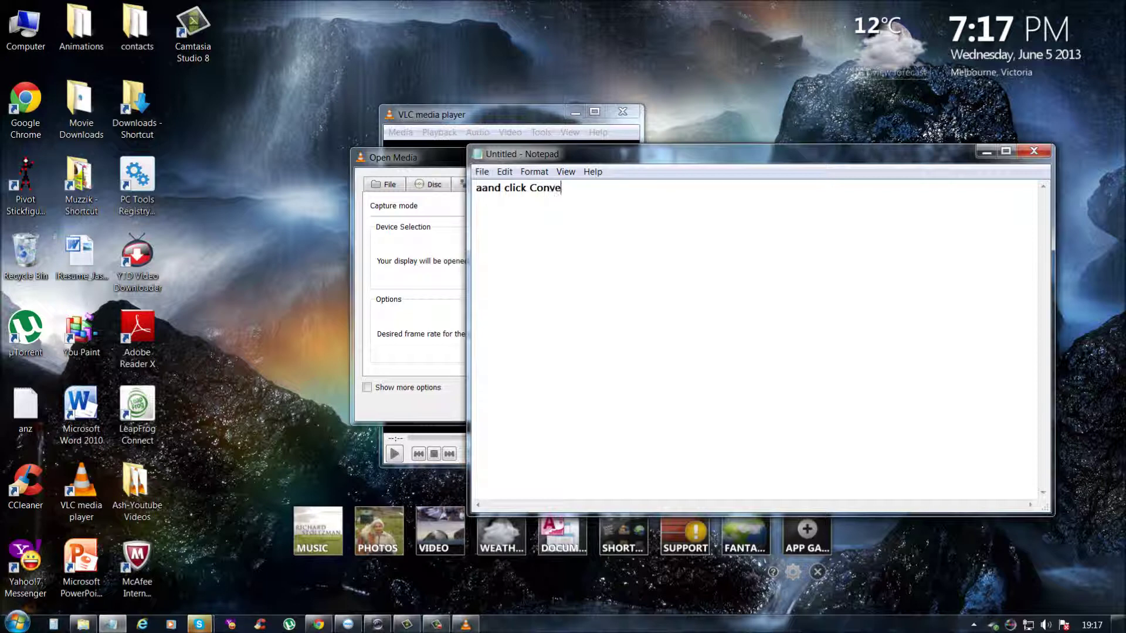
{"action": "type", "text": "rt (sorry, just talking m"}
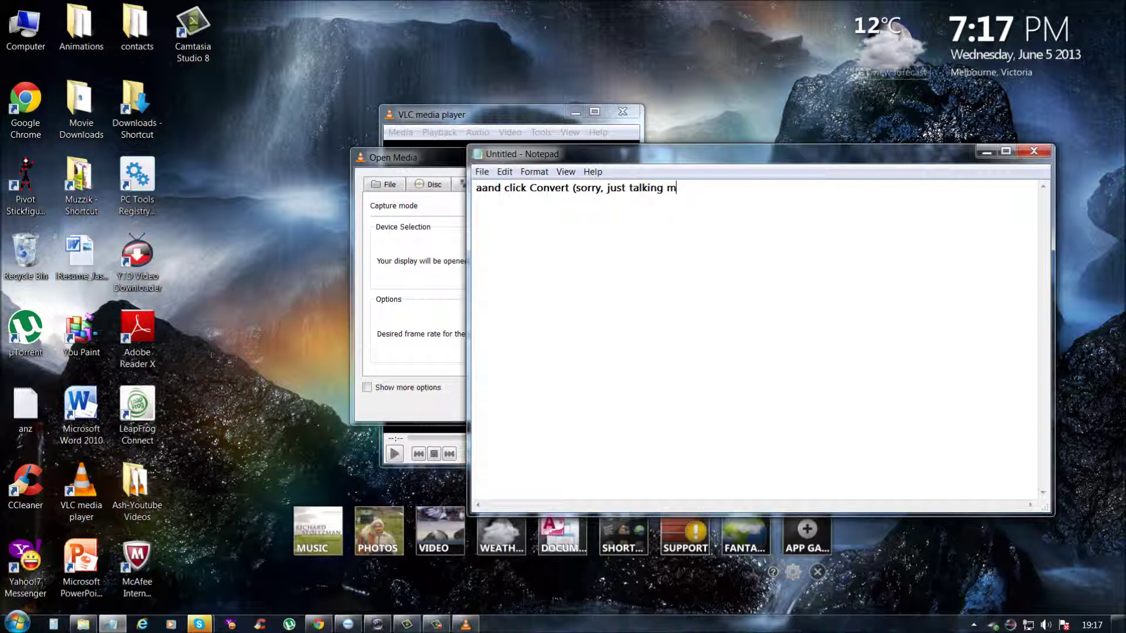
{"action": "key", "text": "BackSpace"}
{"action": "type", "text": "with my friend before"}
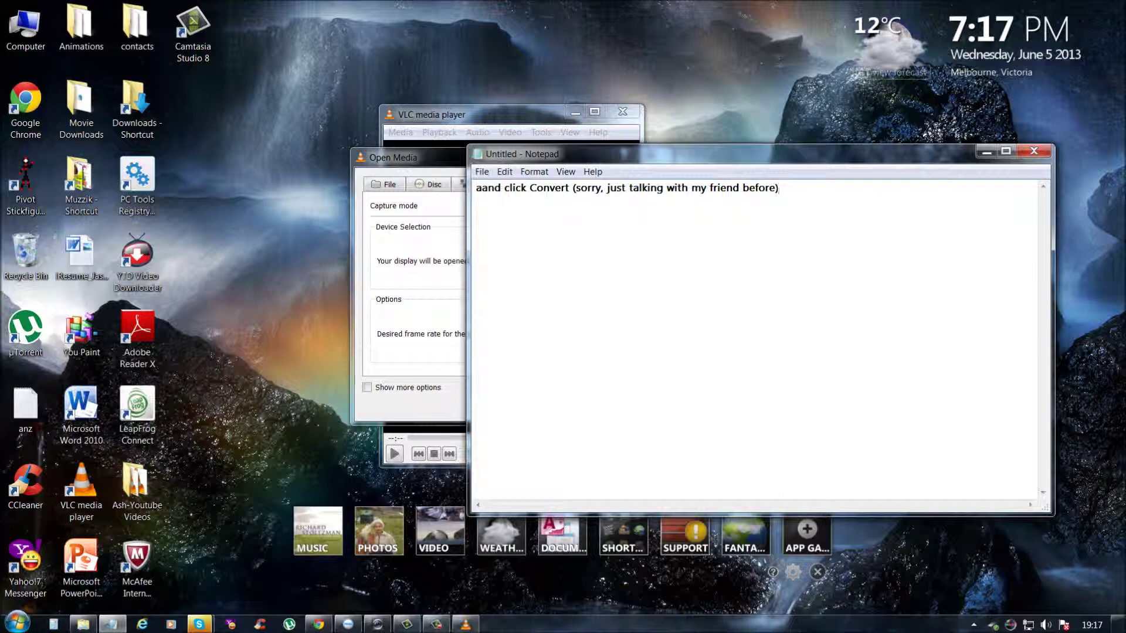
Replace the note with "CONVERT" and clear the text again, leaving the Notepad document empty.
{"action": "key", "text": "shift+Home"}
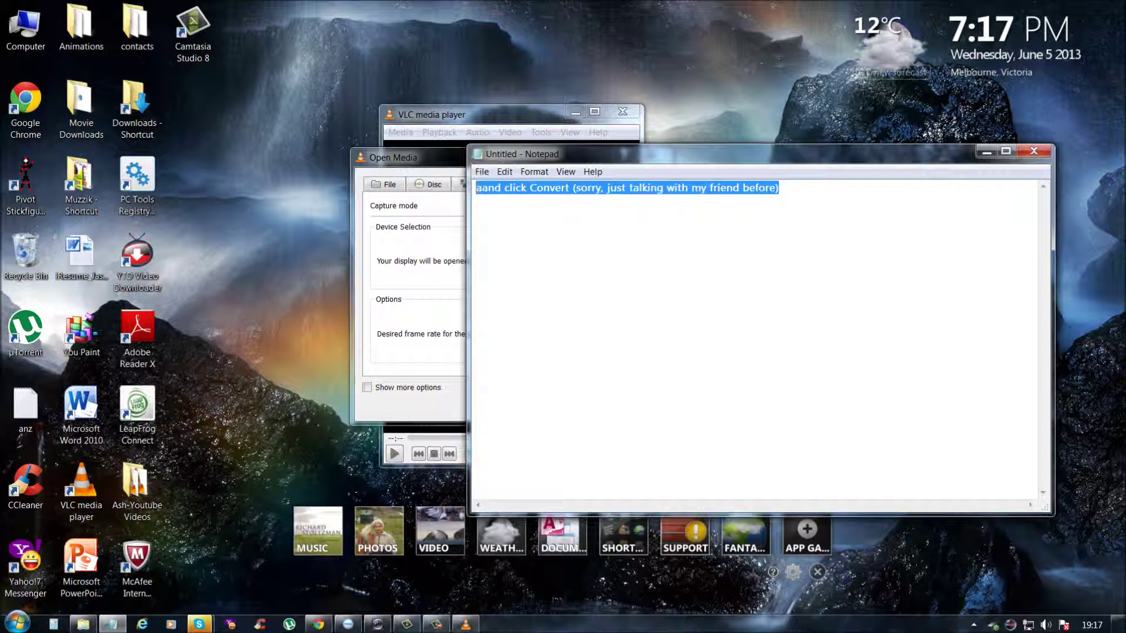
{"action": "type", "text": "co"}
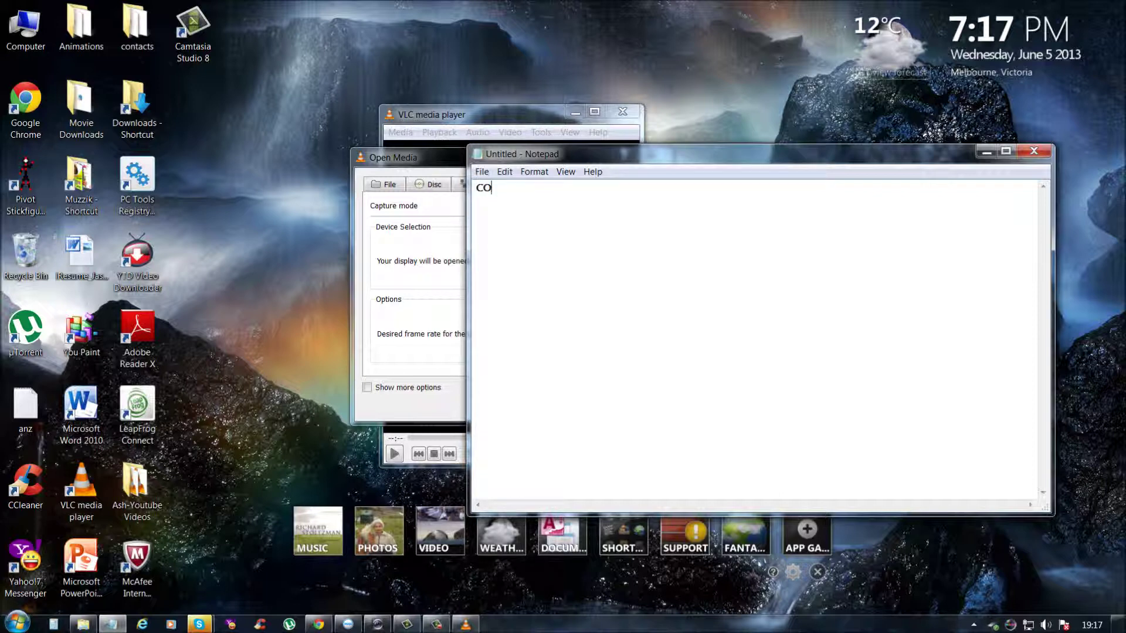
{"action": "type", "text": "NVERT"}
{"action": "key", "text": "BackSpace"}
{"action": "key", "text": "BackSpace"}
{"action": "key", "text": "BackSpace"}
{"action": "key", "text": "BackSpace"}
{"action": "key", "text": "BackSpace"}
{"action": "key", "text": "BackSpace"}
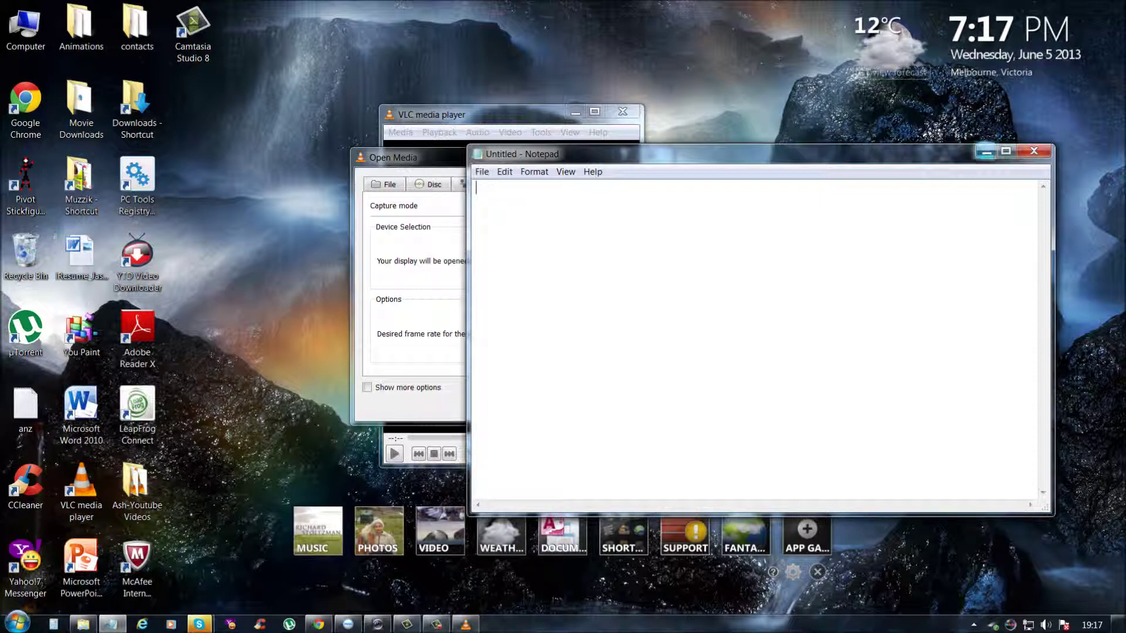
Minimize Notepad and choose Convert for the desktop capture in VLC's Open Media dialog.
{"action": "left_click", "coordinate": [986, 151]}
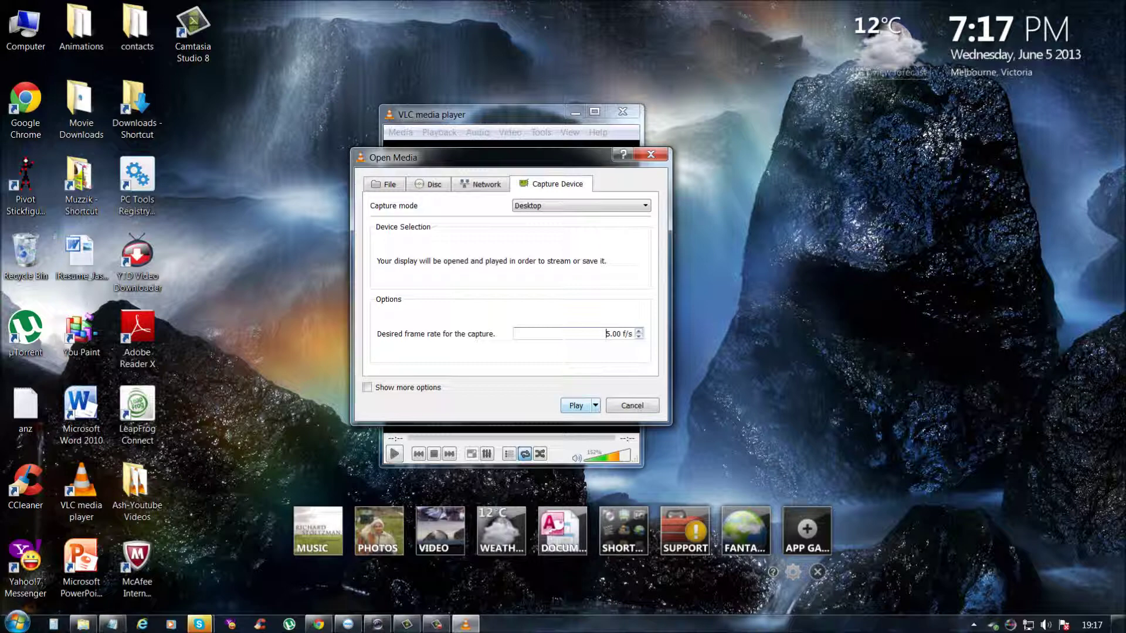
{"action": "left_click", "coordinate": [595, 405]}
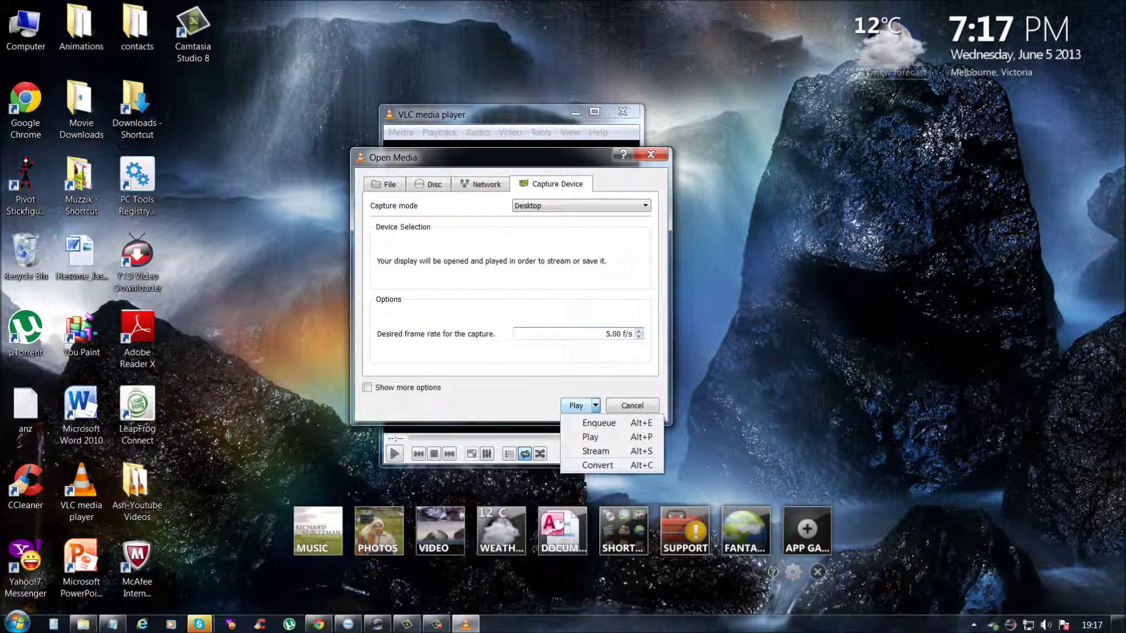
{"action": "key", "text": "Return"}
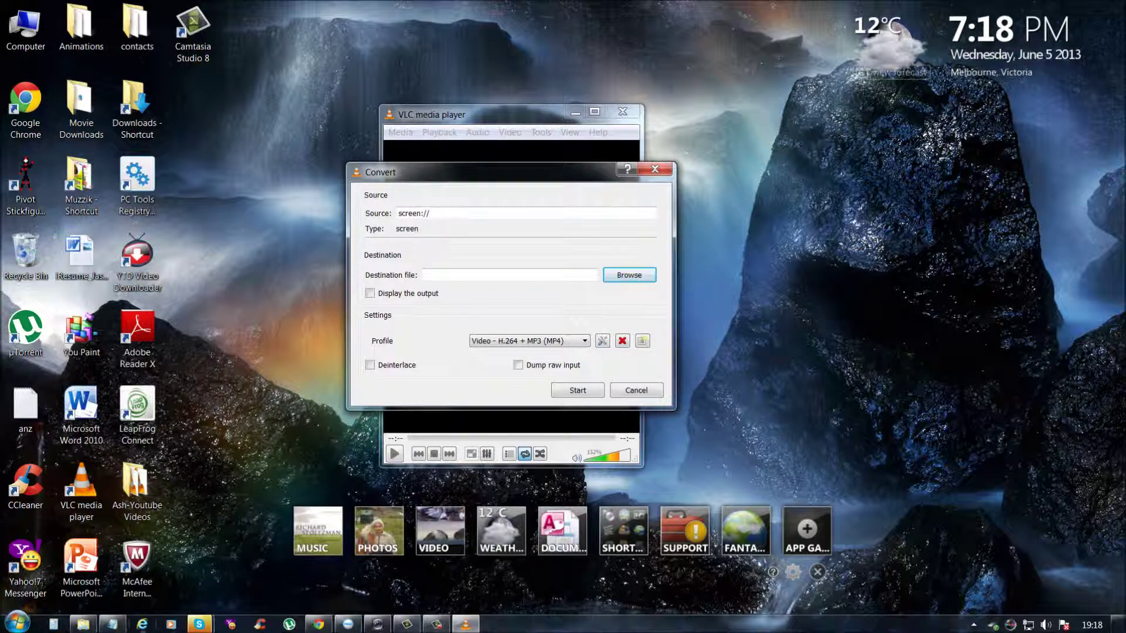
Write "Then click the Browse button" in Notepad, minimize it and start browsing for the destination file in VLC's Convert dialog.
{"action": "key", "text": "alt+Tab"}
{"action": "type", "text": "Then click the Browse button"}
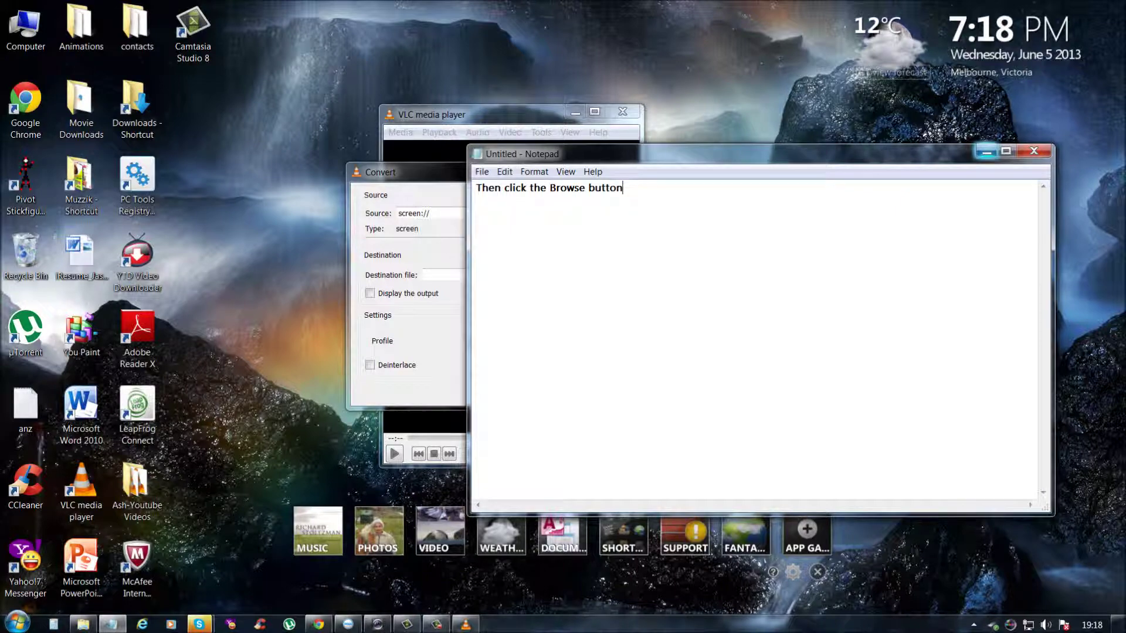
{"action": "left_click", "coordinate": [987, 151]}
{"action": "left_click", "coordinate": [629, 275]}
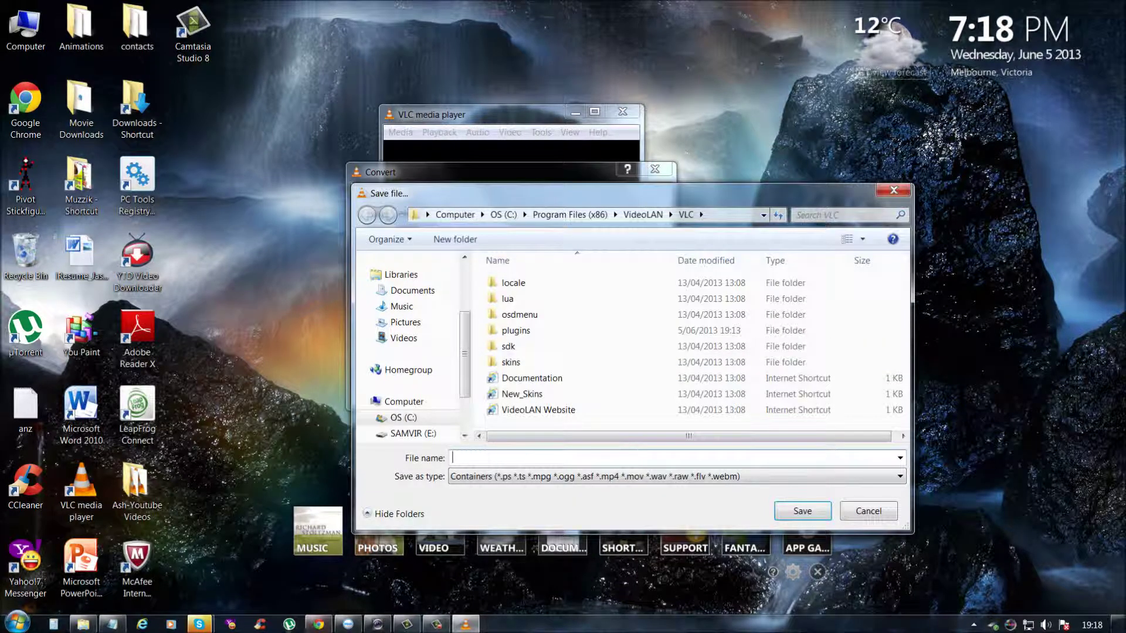
Switch to Notepad and replace the note with "save it anywhere, but you have to remember to put the format .mp4 after it".
{"action": "left_click", "coordinate": [112, 624]}
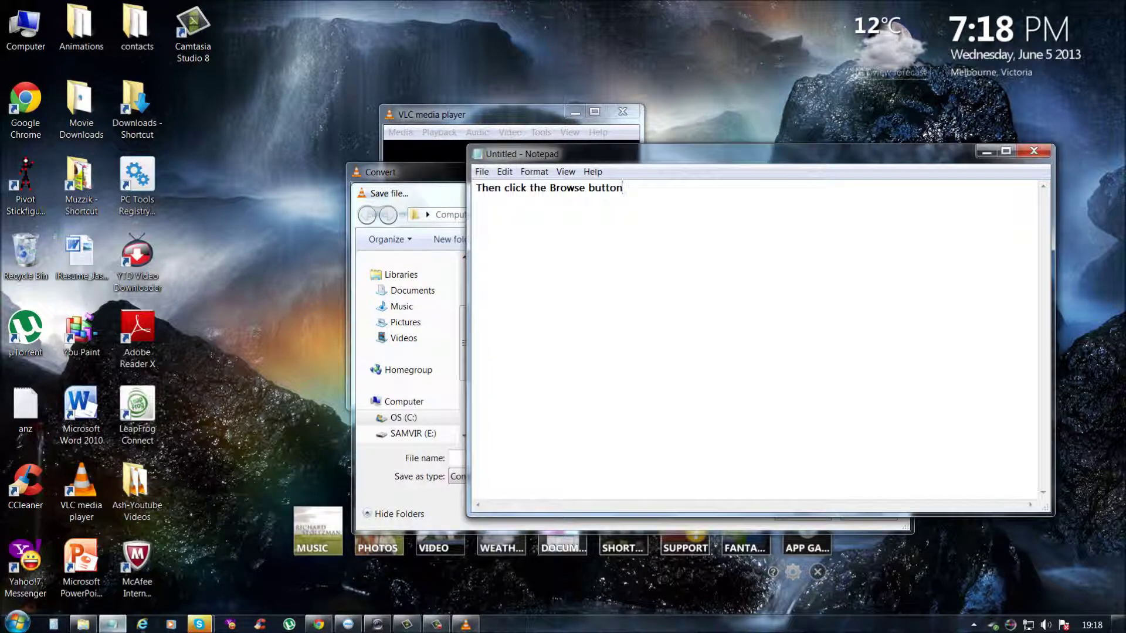
{"action": "key", "text": "ctrl+a"}
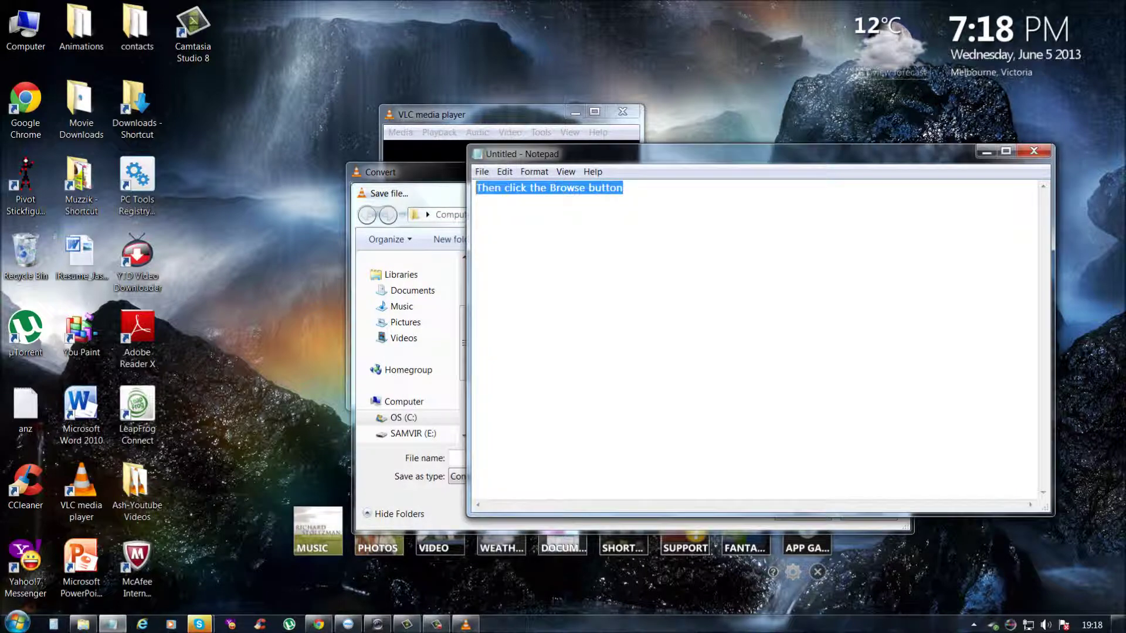
{"action": "type", "text": "save it anyw"}
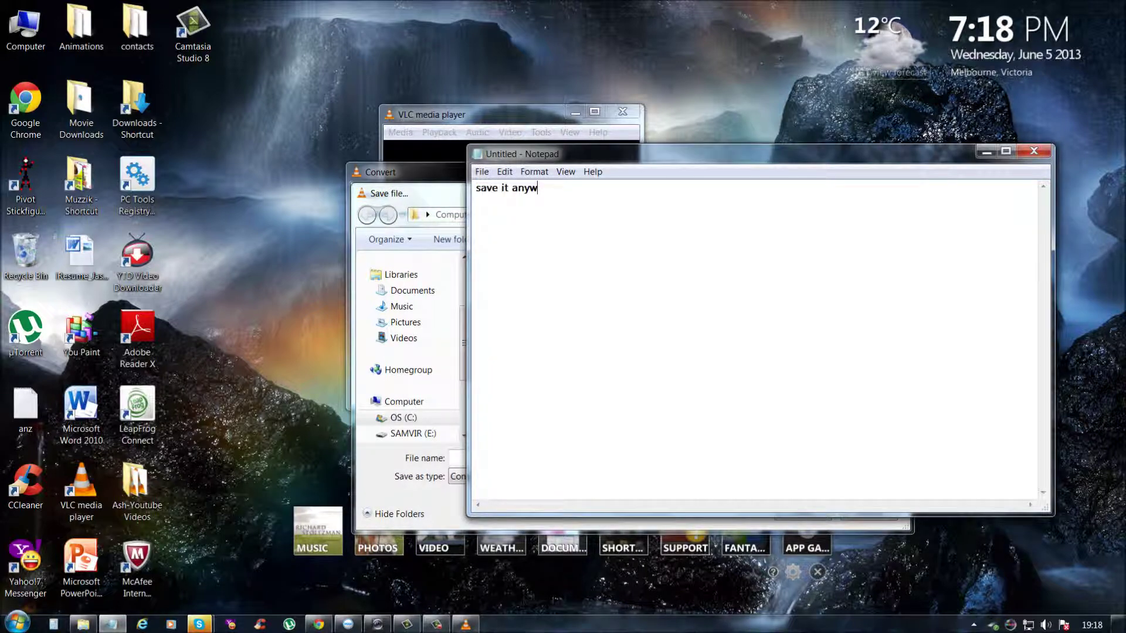
{"action": "type", "text": "here, but you have to reme,m"}
{"action": "key", "text": "BackSpace"}
{"action": "type", "text": "m"}
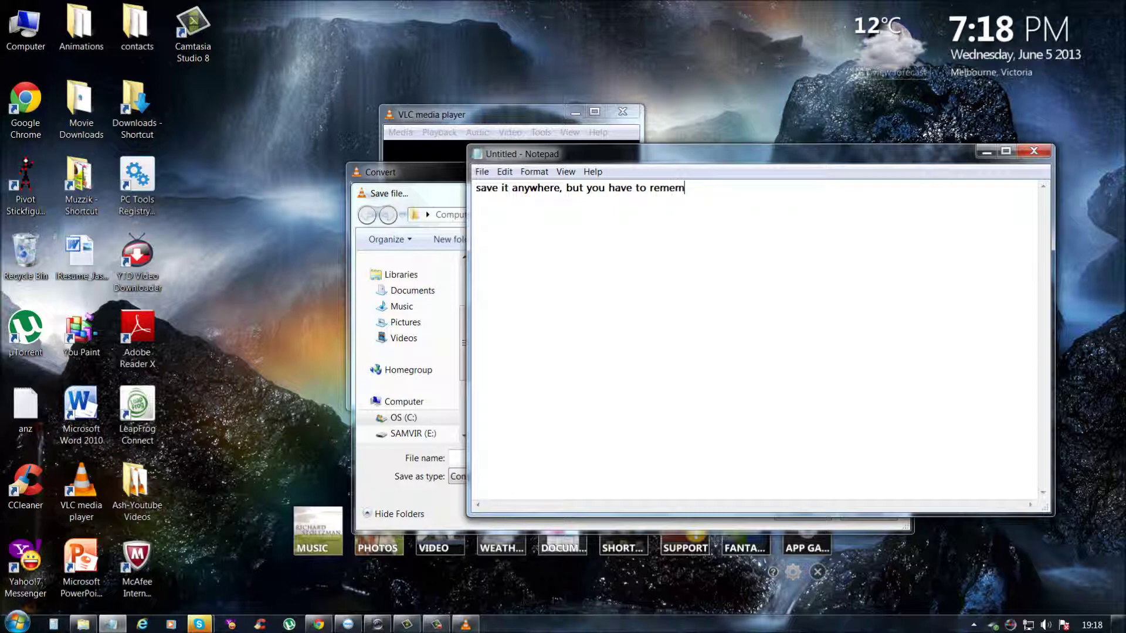
{"action": "type", "text": "ber to put the format"}
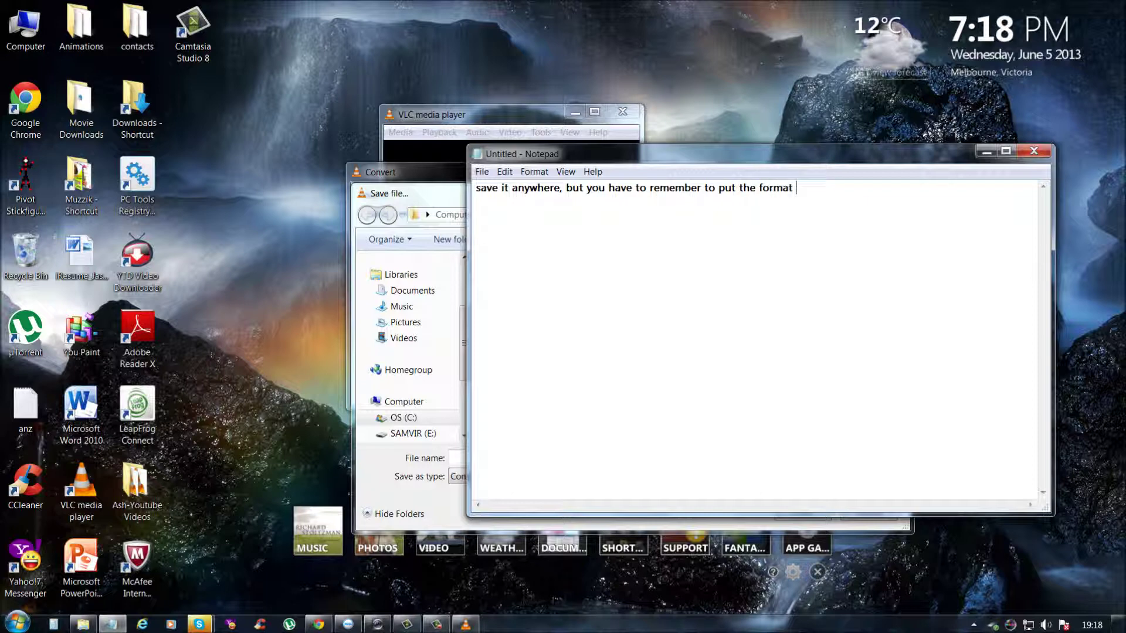
{"action": "type", "text": " .mp4"}
{"action": "left_click_drag", "start_coordinate": [820, 187], "coordinate": [797, 187]}
{"action": "left_click", "coordinate": [820, 188]}
{"action": "type", "text": "after it"}
Minimize Notepad and enter "Randomness lalaallalalaallala" as the file name in VLC's Save file dialog.
{"action": "left_click", "coordinate": [987, 152]}
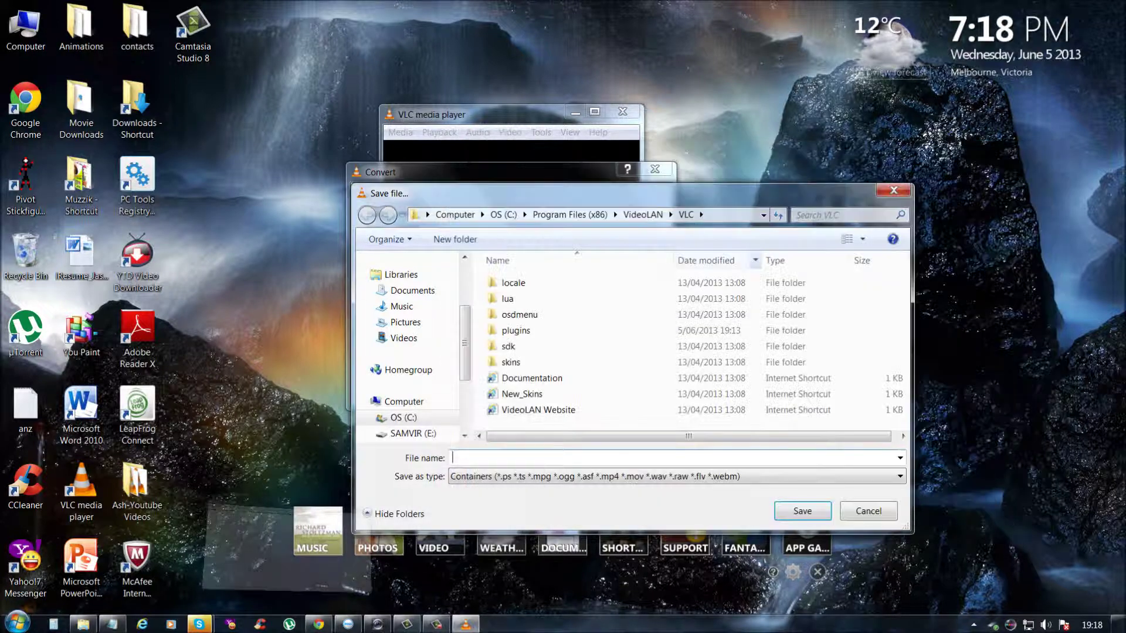
{"action": "type", "text": "R"}
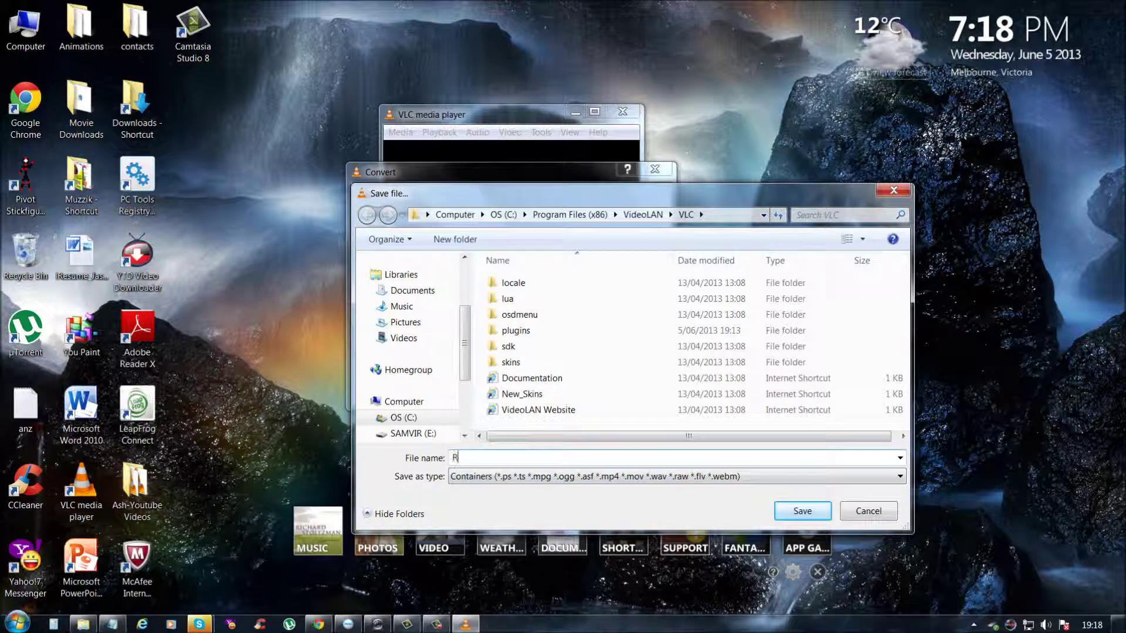
{"action": "type", "text": "andomness lalaallalalaallala"}
Switch to Notepad, replace the note with "remember .mp4" and highlight the extension for emphasis.
{"action": "left_click", "coordinate": [113, 624]}
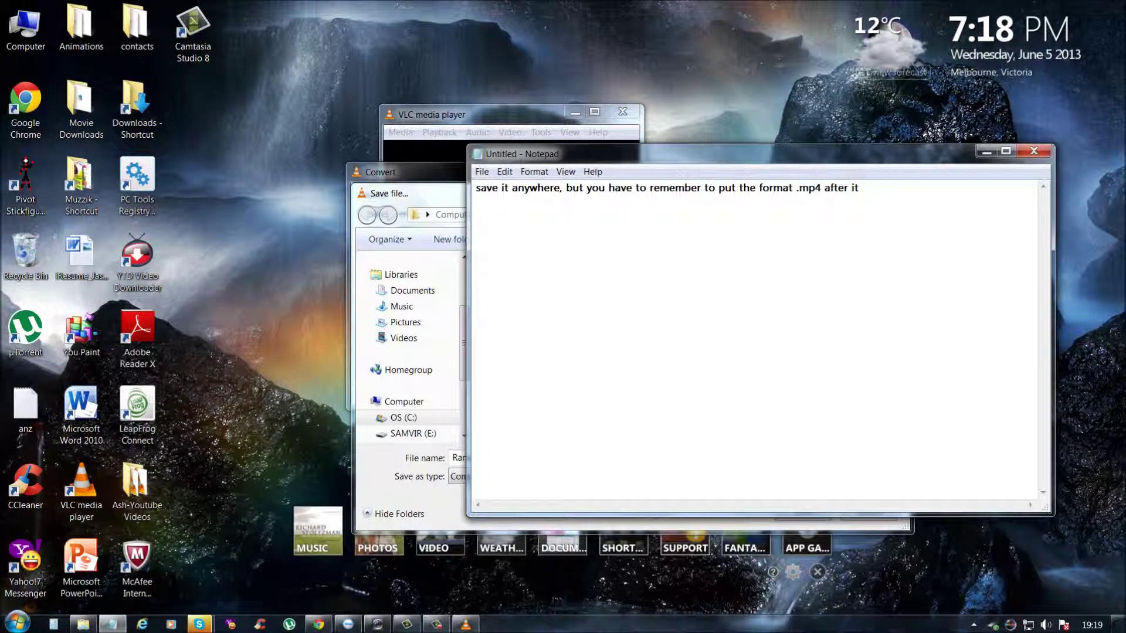
{"action": "left_click_drag", "start_coordinate": [858, 187], "coordinate": [476, 188]}
{"action": "type", "text": "re"}
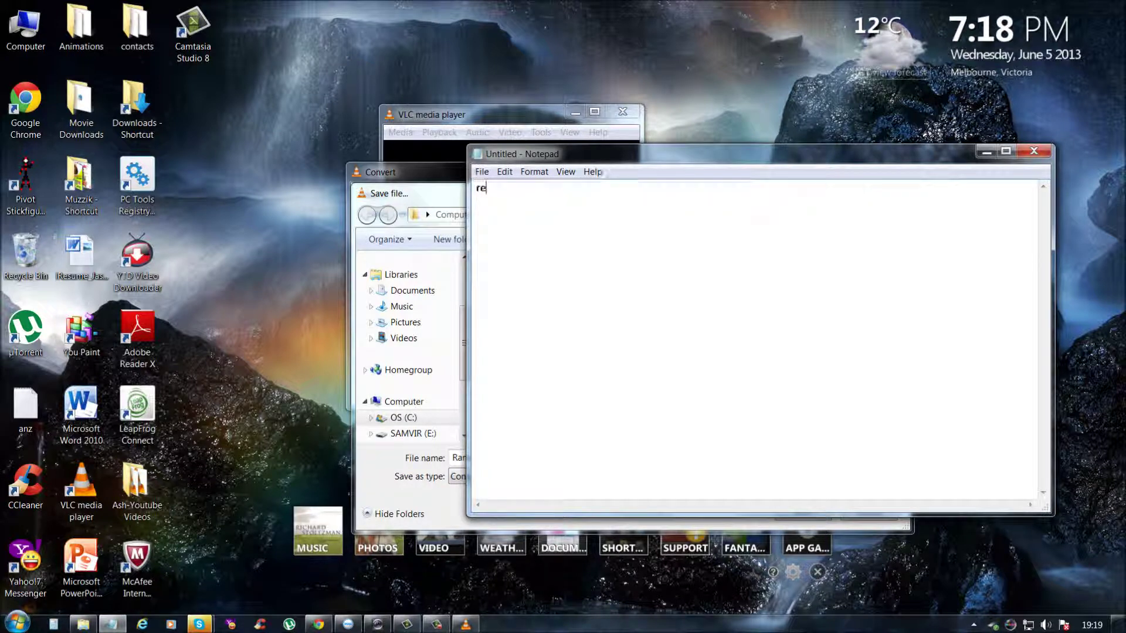
{"action": "type", "text": "member .mp4"}
{"action": "key", "text": "shift+Left"}
{"action": "key", "text": "shift+Left"}
{"action": "key", "text": "shift+Left"}
{"action": "key", "text": "shift+Left"}
{"action": "key", "text": "End"}
{"action": "key", "text": "shift+Left"}
{"action": "key", "text": "shift+Left"}
{"action": "key", "text": "shift+Left"}
{"action": "key", "text": "shift+Left"}
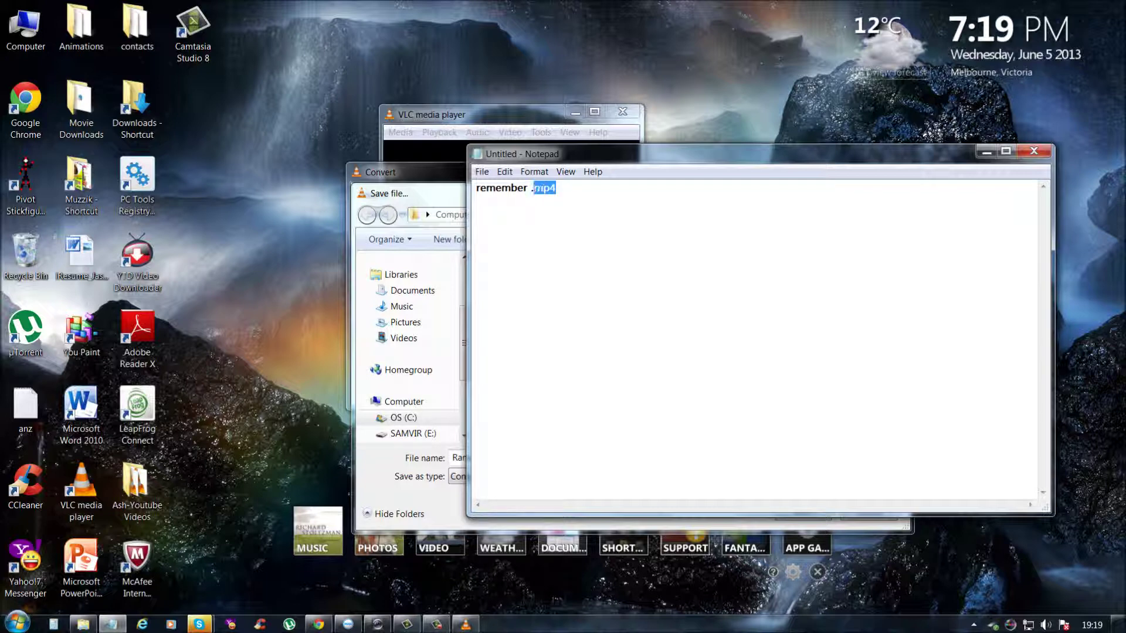
{"action": "key", "text": "shift+Home"}
{"action": "key", "text": "End"}
{"action": "key", "text": "shift+Left"}
{"action": "key", "text": "shift+Left"}
{"action": "key", "text": "shift+Left"}
{"action": "key", "text": "Left"}
Minimize Notepad and add the extension .mp4 to the end of the file name in VLC's Save file dialog.
{"action": "left_click", "coordinate": [986, 151]}
{"action": "left_click", "coordinate": [568, 458]}
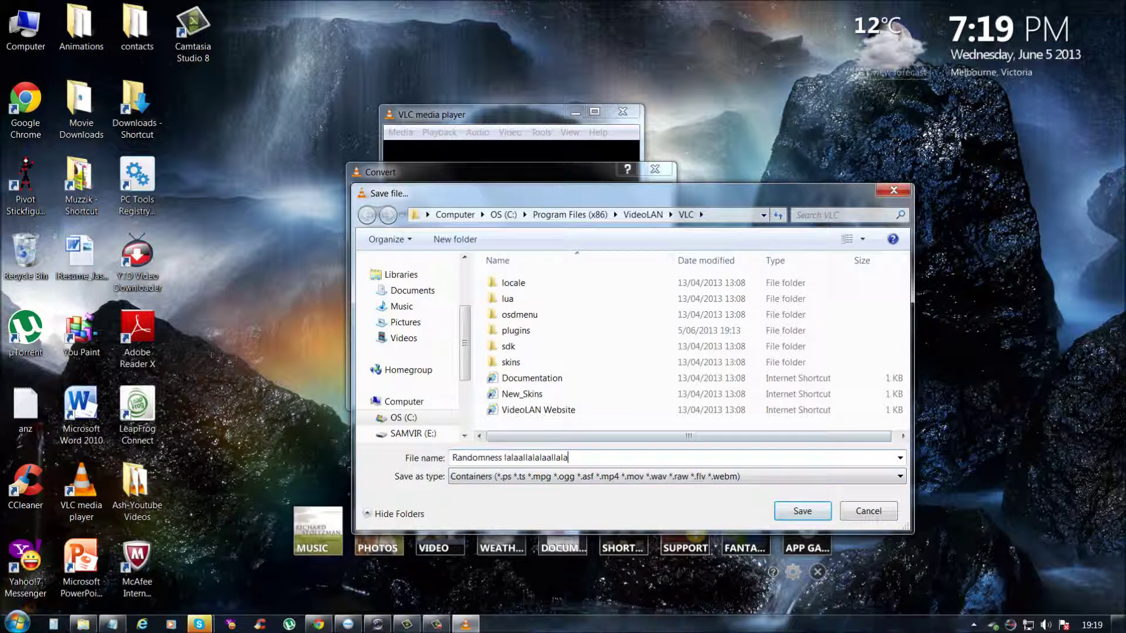
{"action": "type", "text": "mp4"}
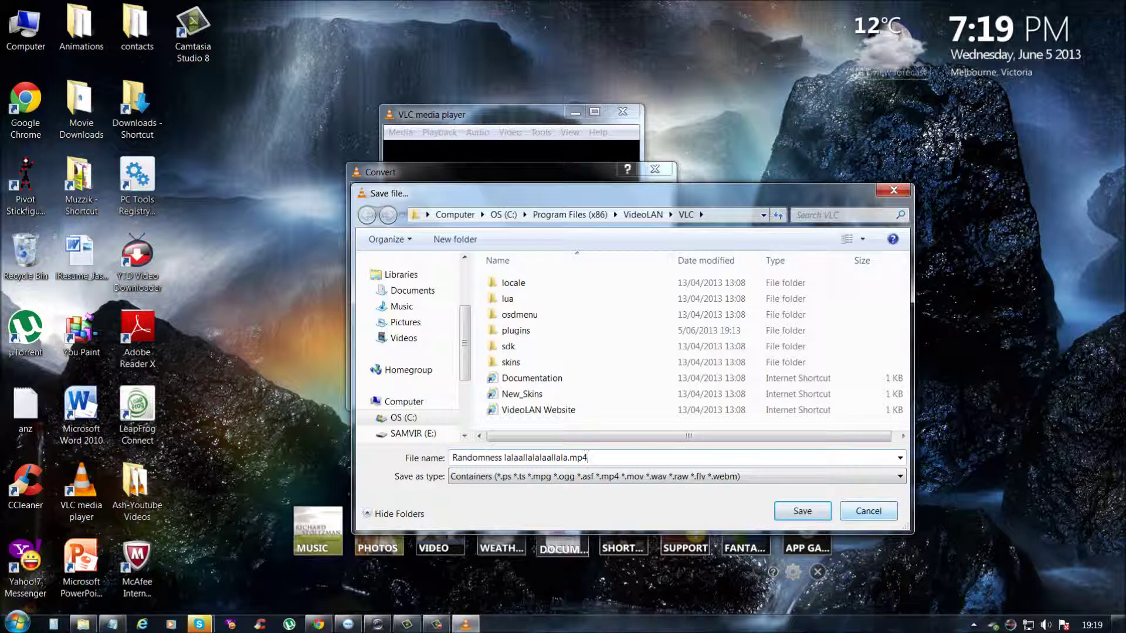
Switch to Notepad and replace the note with "save".
{"action": "left_click", "coordinate": [112, 624]}
{"action": "key", "text": "ctrl+a"}
{"action": "key", "text": "BackSpace"}
{"action": "type", "text": "save"}
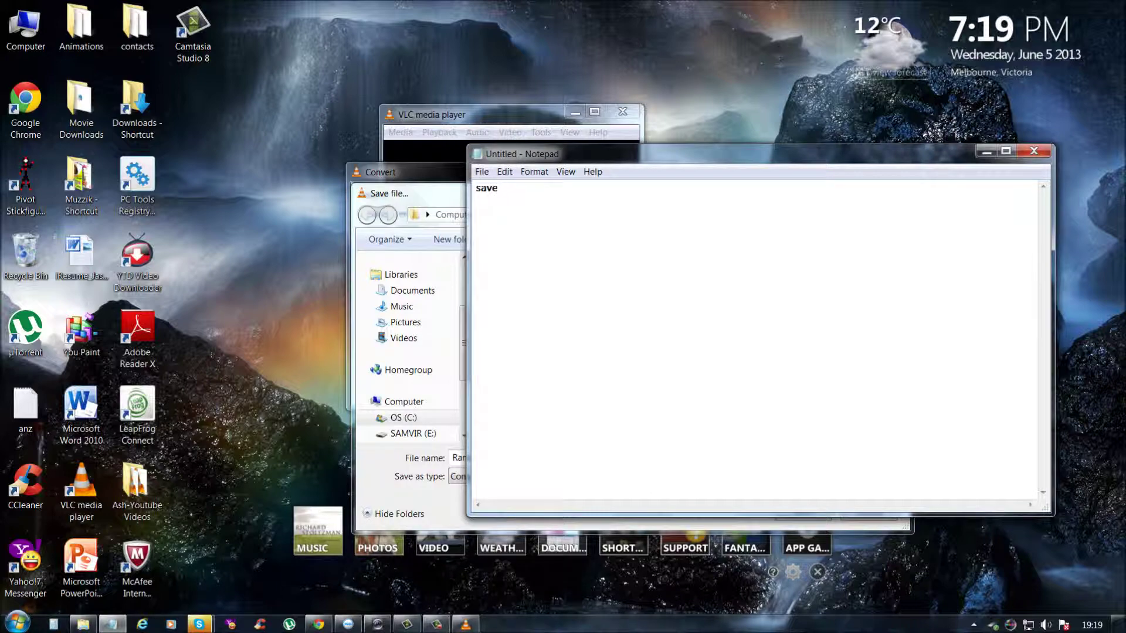
Minimize Notepad and save "Randomness lalaallalalaallala.mp4" in the VLC program folder as the destination file.
{"action": "left_click", "coordinate": [986, 152]}
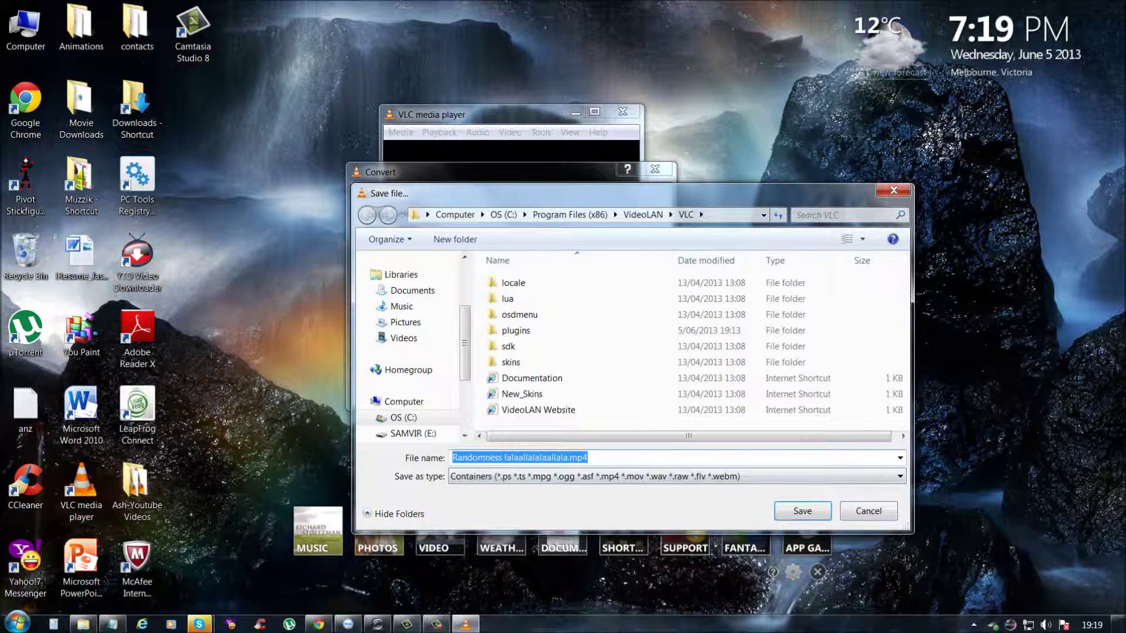
{"action": "left_click", "coordinate": [800, 510]}
{"action": "key", "text": "Return"}
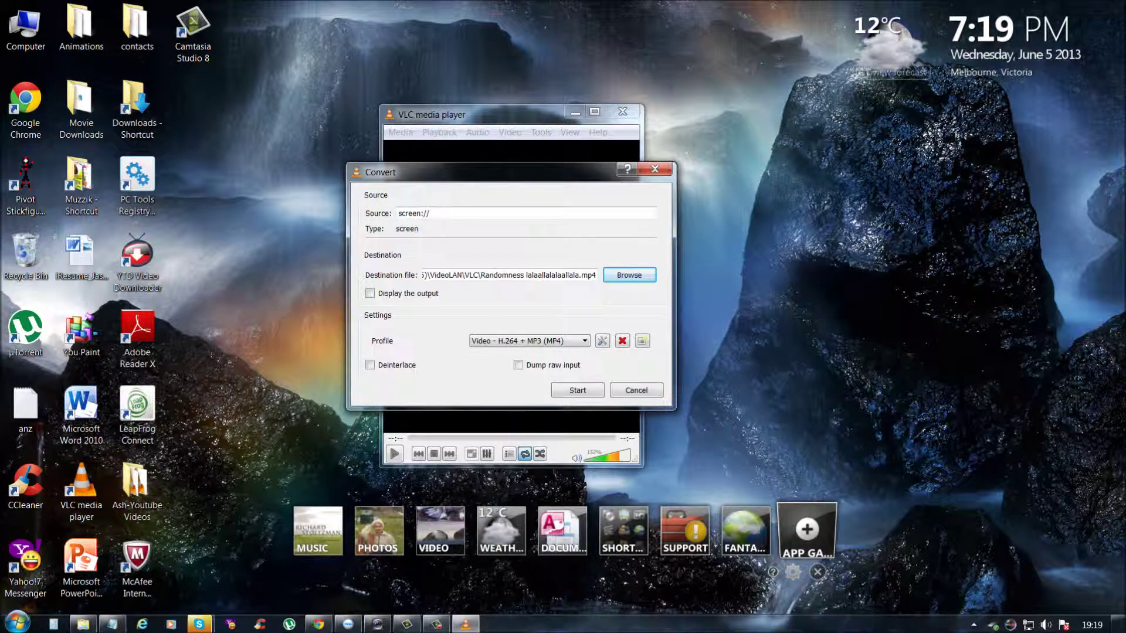
Browse for the destination file again from VLC's Convert dialog and choose the Desktop as the save location.
{"action": "left_click", "coordinate": [629, 275]}
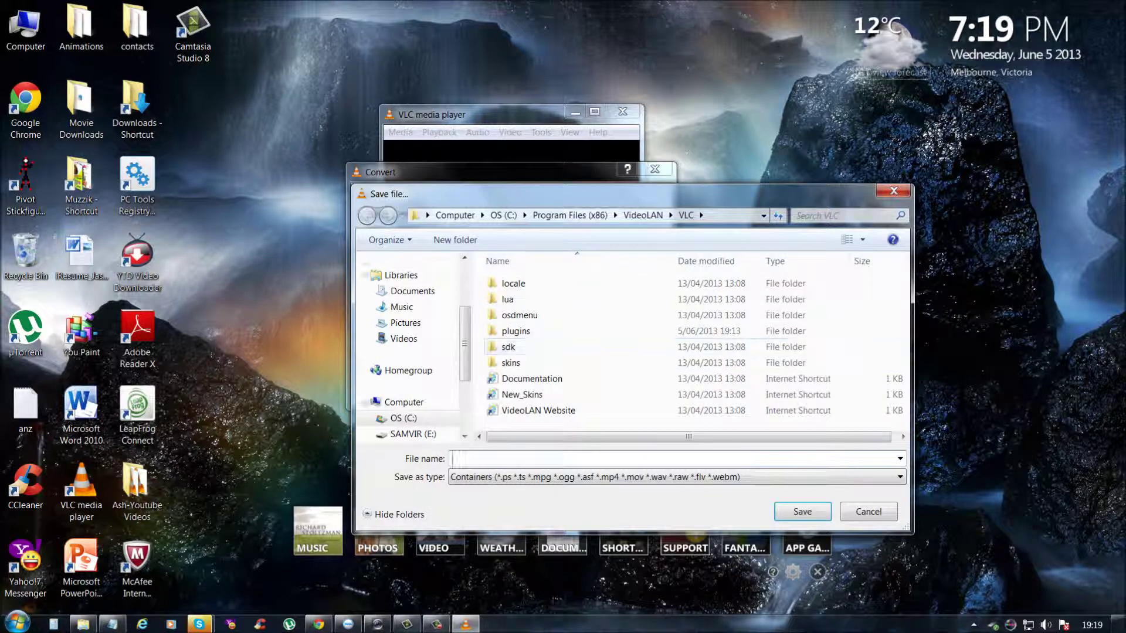
{"action": "left_click", "coordinate": [406, 280]}
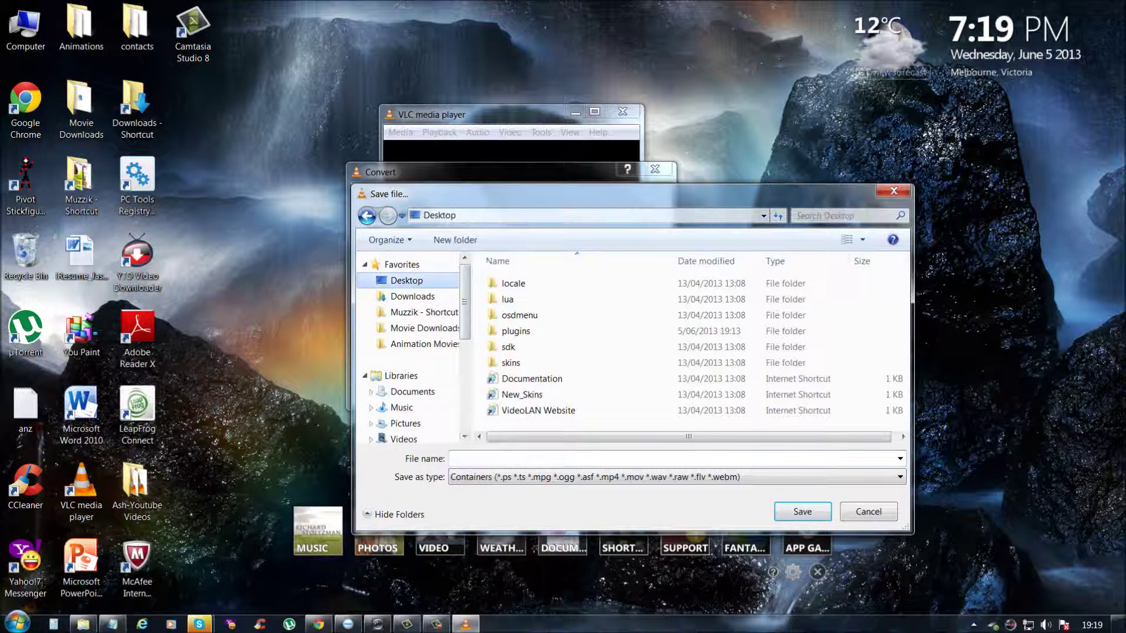
Replace the Notepad note with "sorry, forgot to save it in desktop! lol" and clear the text again.
{"action": "left_click", "coordinate": [112, 624]}
{"action": "key", "text": "alt+Tab"}
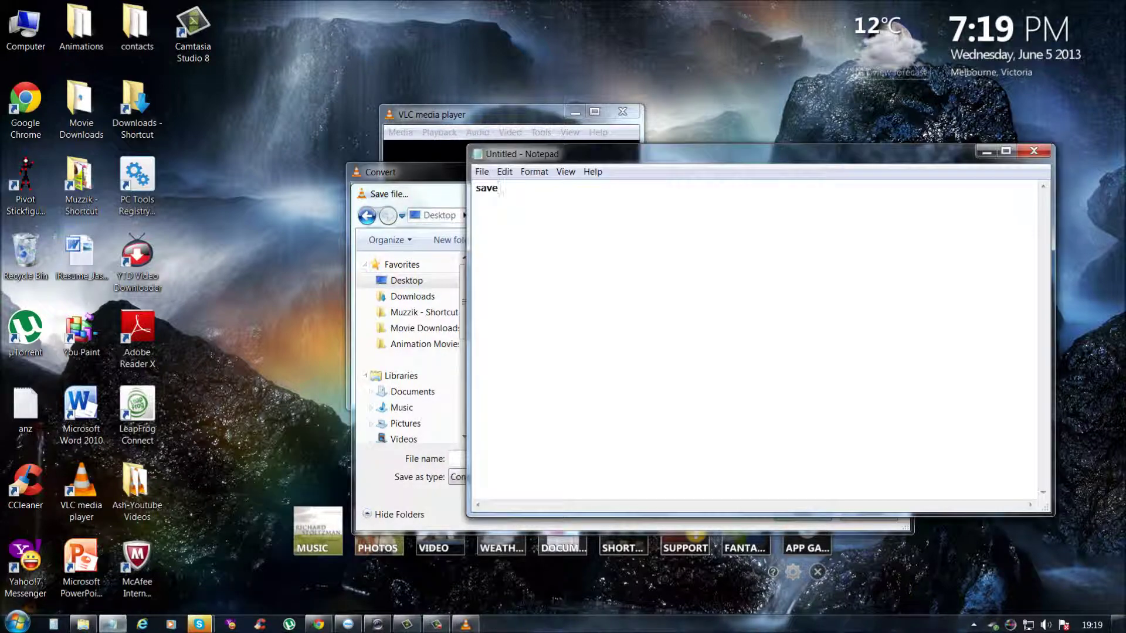
{"action": "key", "text": "ctrl+a"}
{"action": "key", "text": "BackSpace"}
{"action": "type", "text": "sorry forgot to save it "}
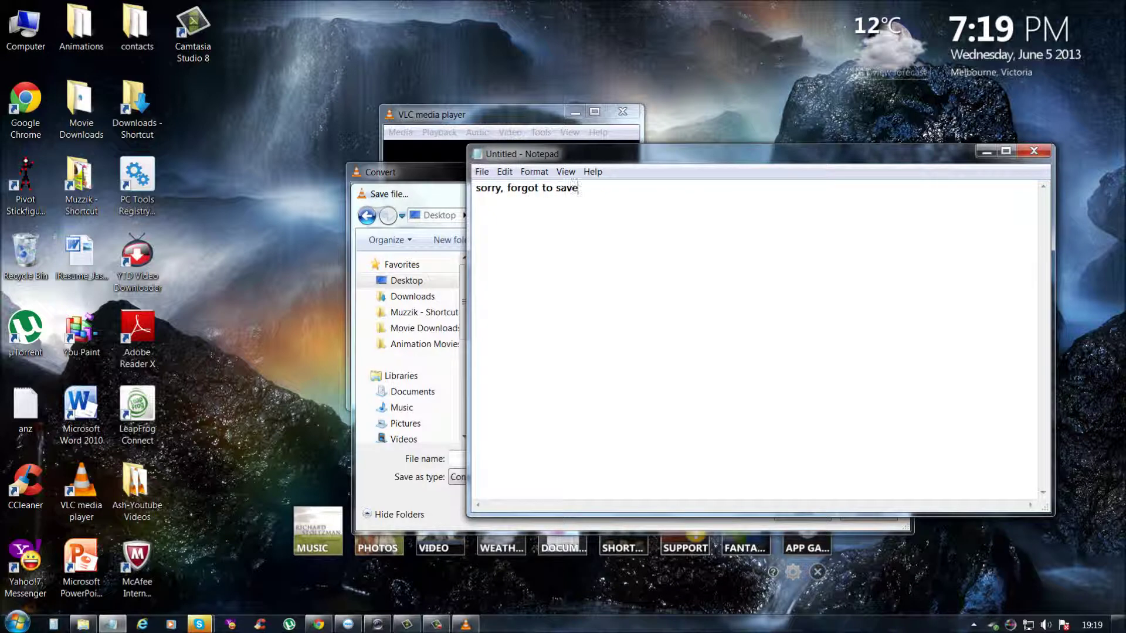
{"action": "type", "text": "in desktop! lol"}
{"action": "left_click_drag", "start_coordinate": [667, 188], "coordinate": [476, 188]}
{"action": "key", "text": "BackSpace"}
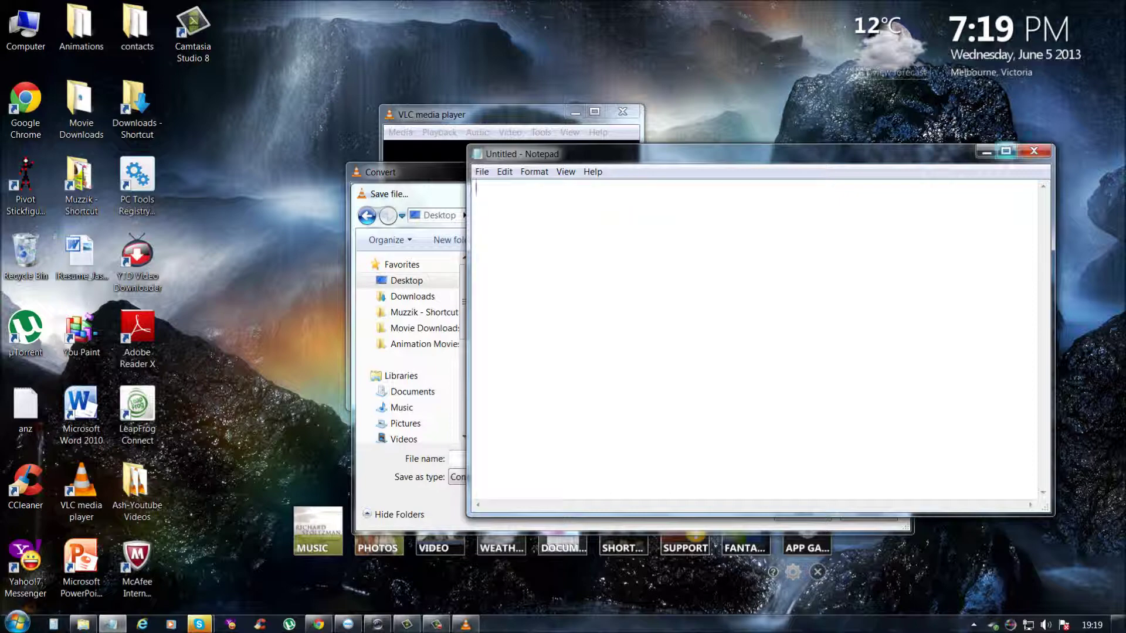
Minimize Notepad and save the destination file on the Desktop as "Randomness lalalalalalalallalaal.mp4" in VLC.
{"action": "left_click", "coordinate": [986, 151]}
{"action": "left_click", "coordinate": [454, 458]}
{"action": "type", "text": "Randomness"}
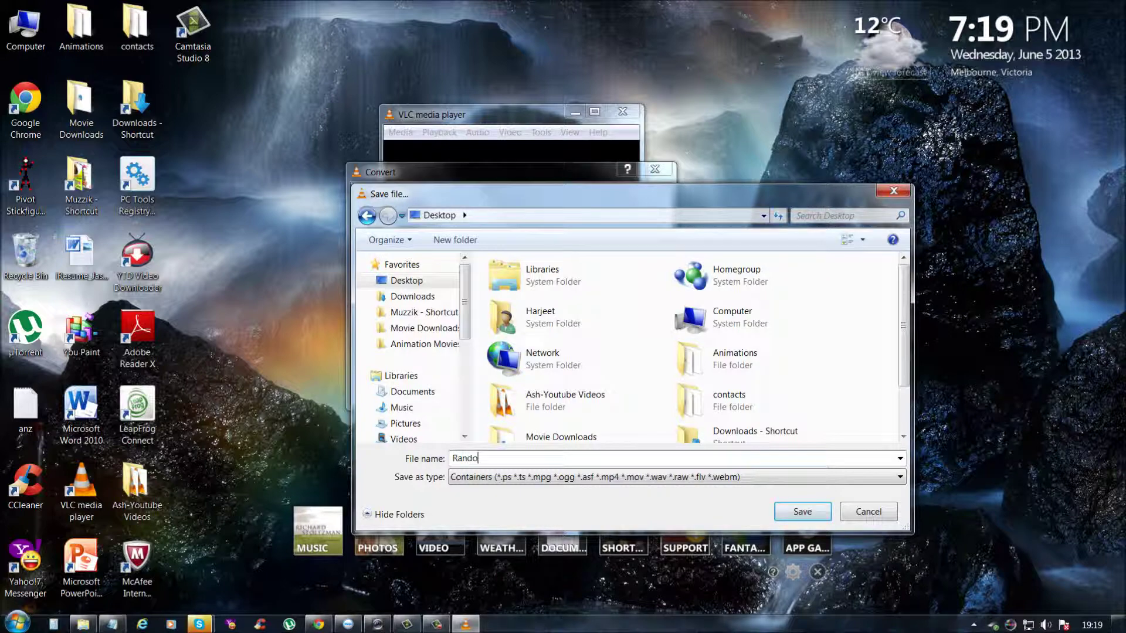
{"action": "type", "text": " lalalalalalallalalal.mp4"}
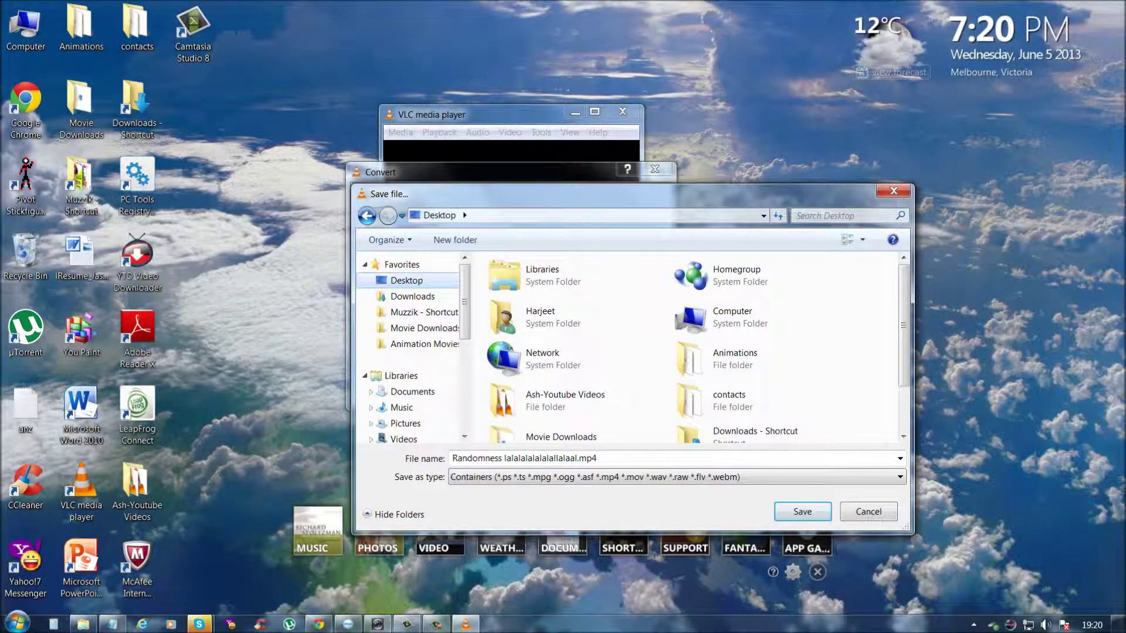
{"action": "key", "text": "Return"}
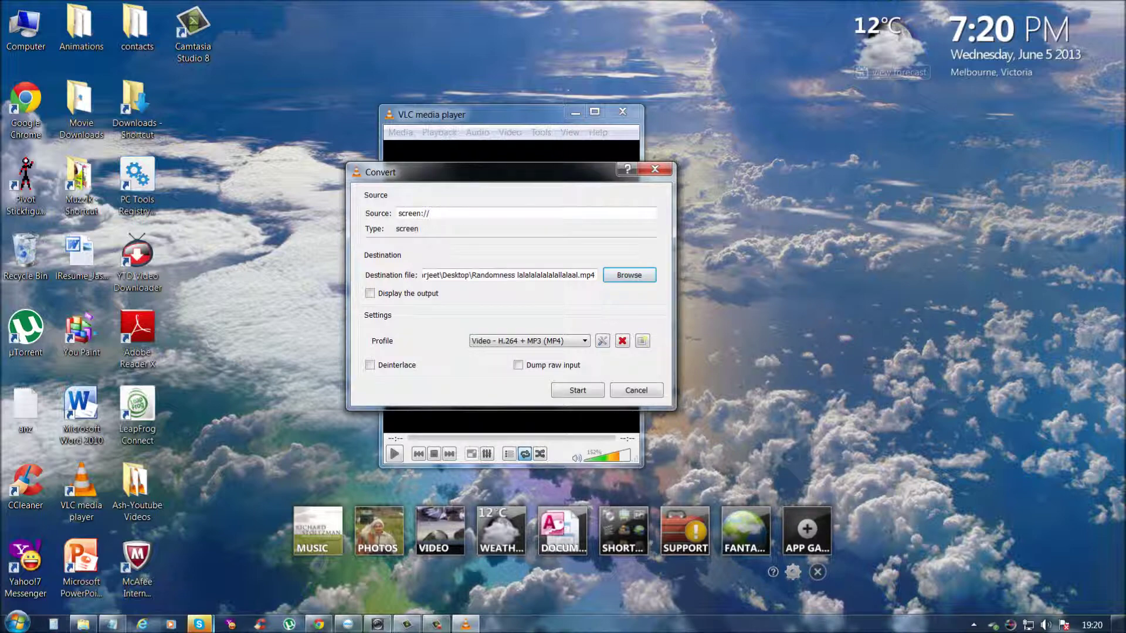
Write "next up, click on the little paper icon with star! like this * but yellow" in Notepad and start a new conversion profile in VLC.
{"action": "mouse_move", "coordinate": [199, 624]}
{"action": "left_click", "coordinate": [113, 624]}
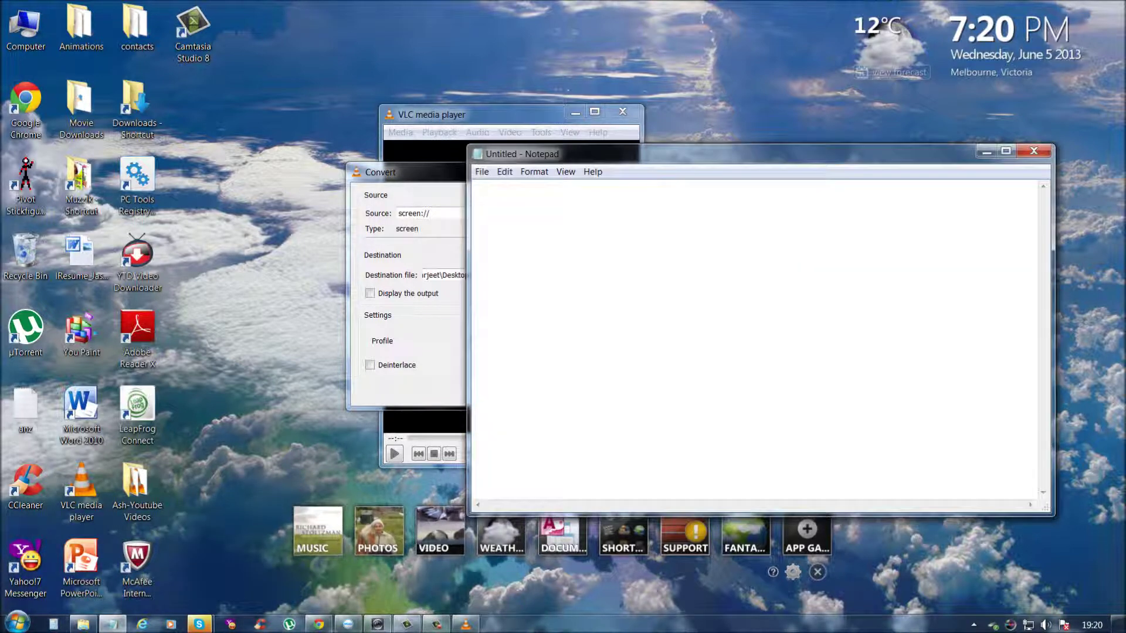
{"action": "type", "text": "next up, clcik on the li"}
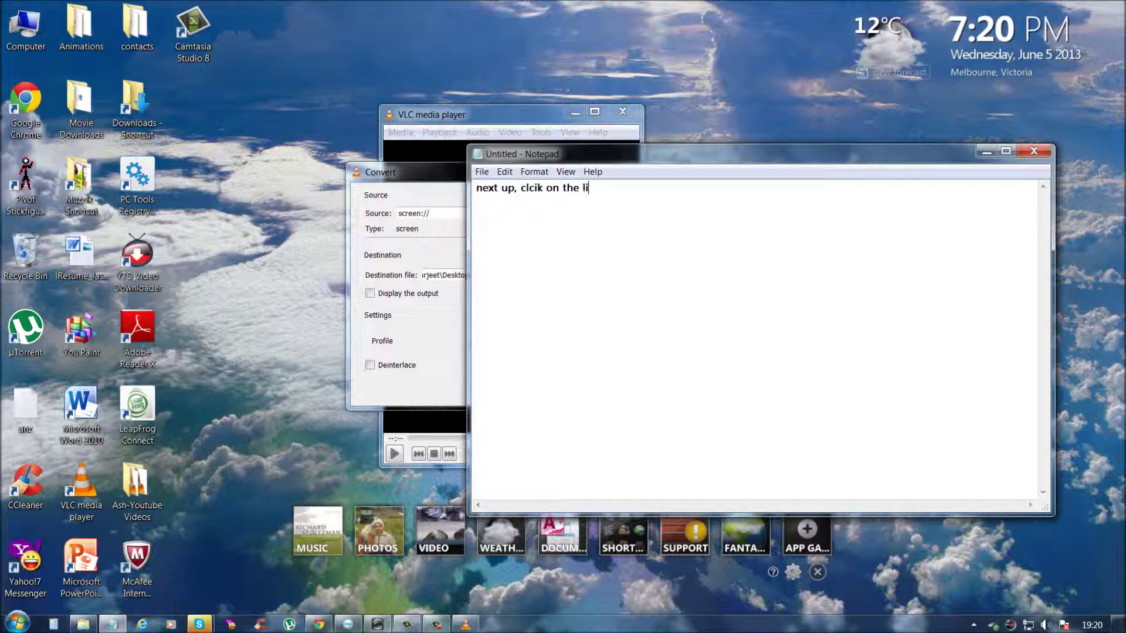
{"action": "type", "text": "ttle paper id"}
{"action": "type", "text": "on with star"}
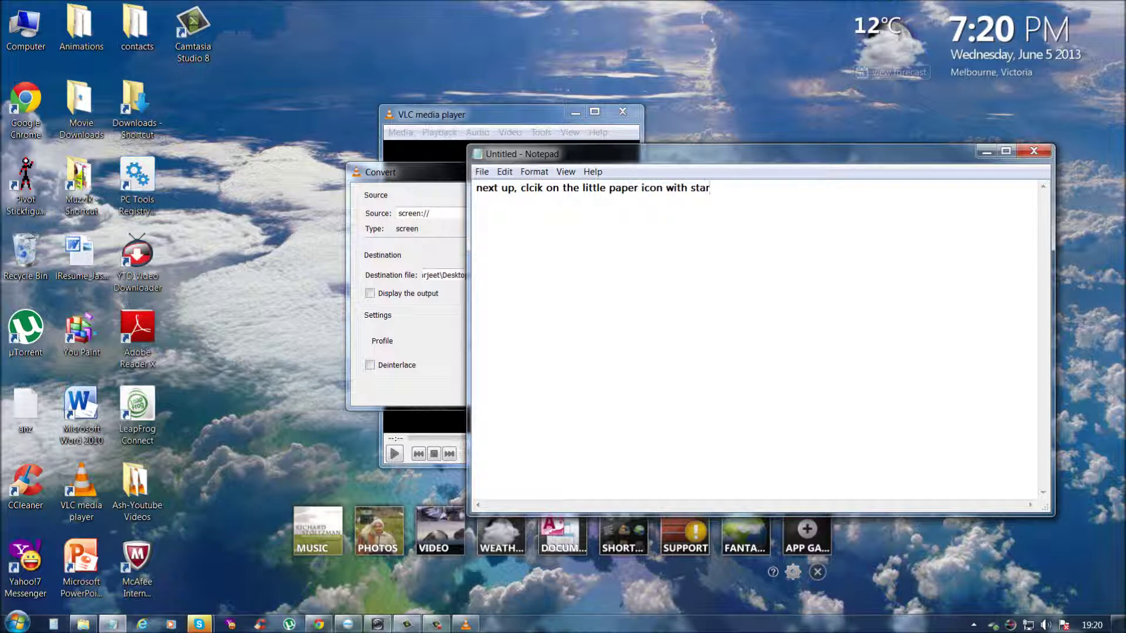
{"action": "type", "text": "t! like this * but yellow"}
{"action": "left_click", "coordinate": [534, 188]}
{"action": "key", "text": "BackSpace"}
{"action": "key", "text": "BackSpace"}
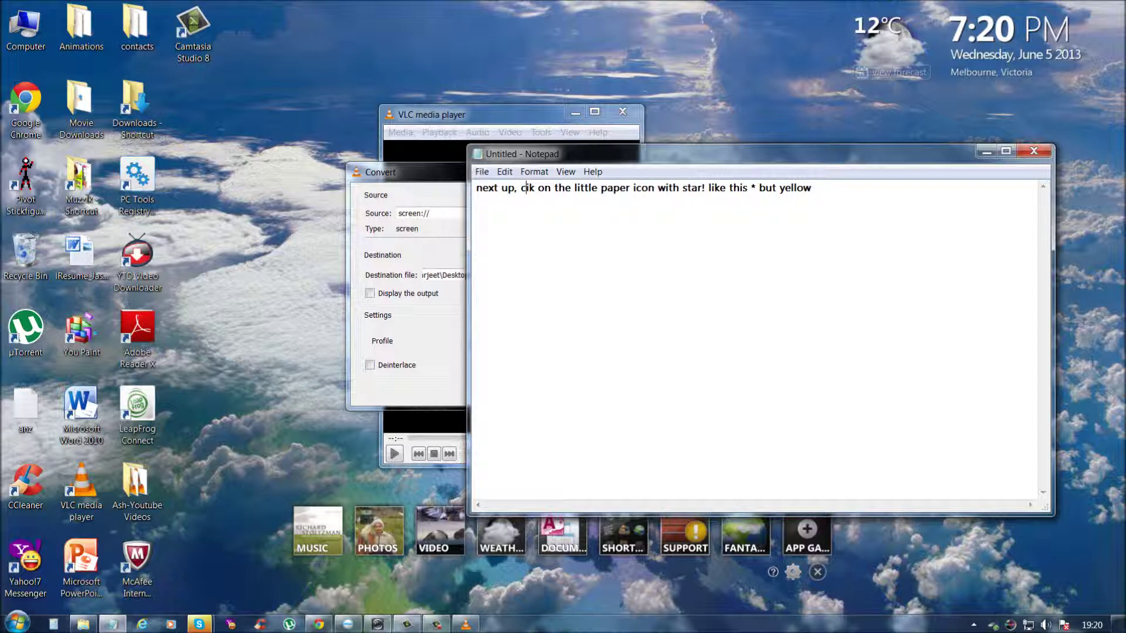
{"action": "type", "text": "c"}
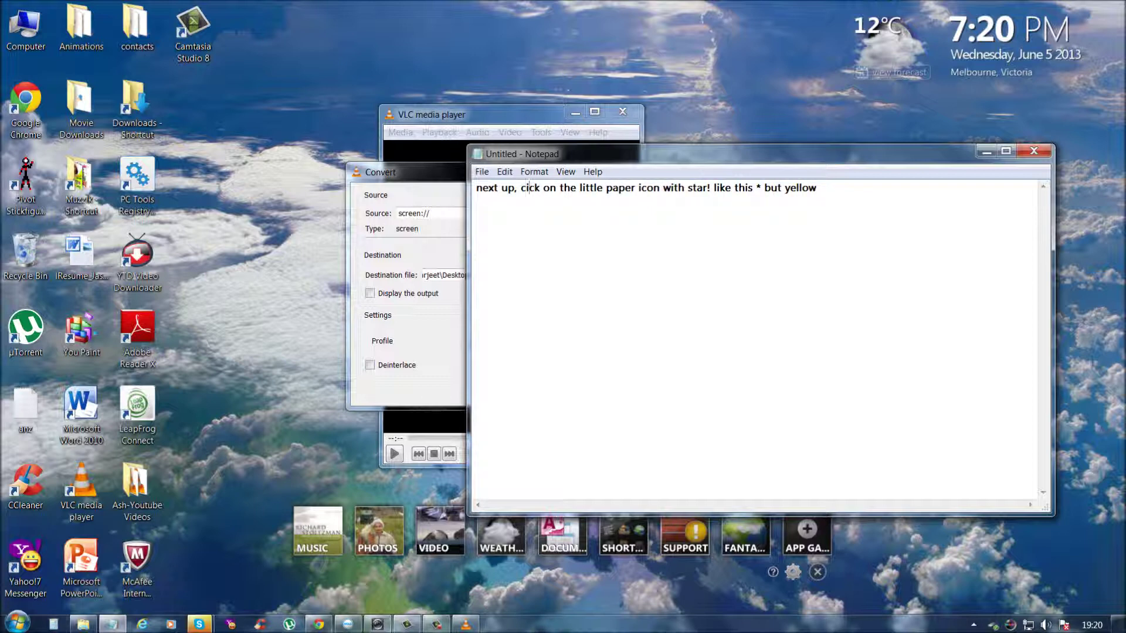
{"action": "type", "text": "l"}
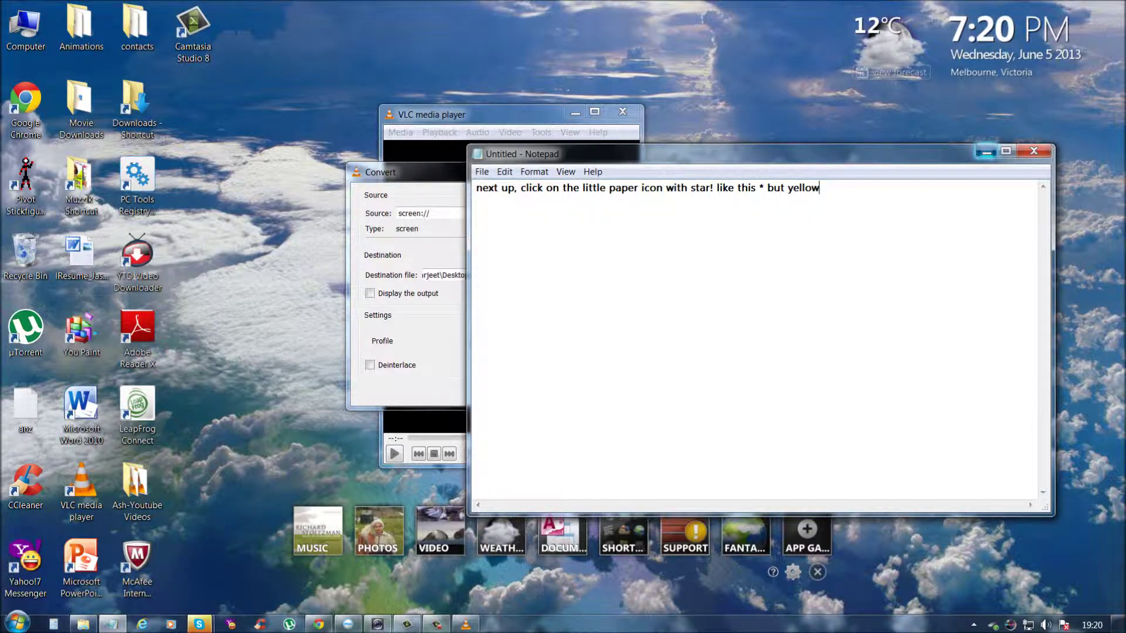
{"action": "left_click", "coordinate": [987, 152]}
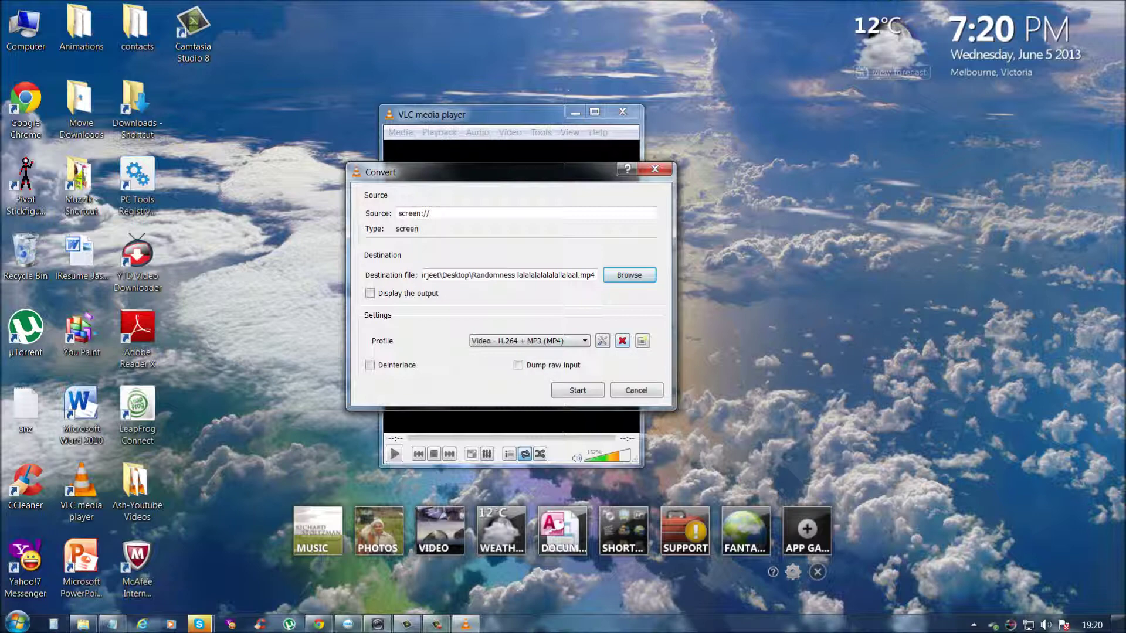
{"action": "left_click", "coordinate": [642, 341]}
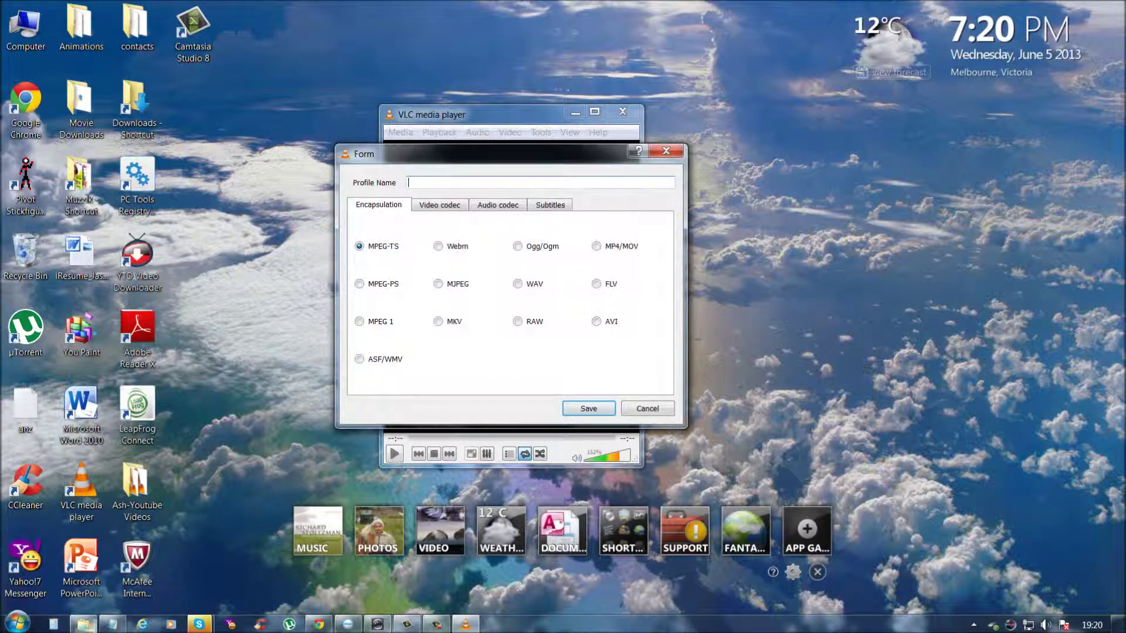
Switch to Notepad, replace the note with "slect 'MP4/MOV'" and highlight the quoted format name.
{"action": "left_click", "coordinate": [112, 624]}
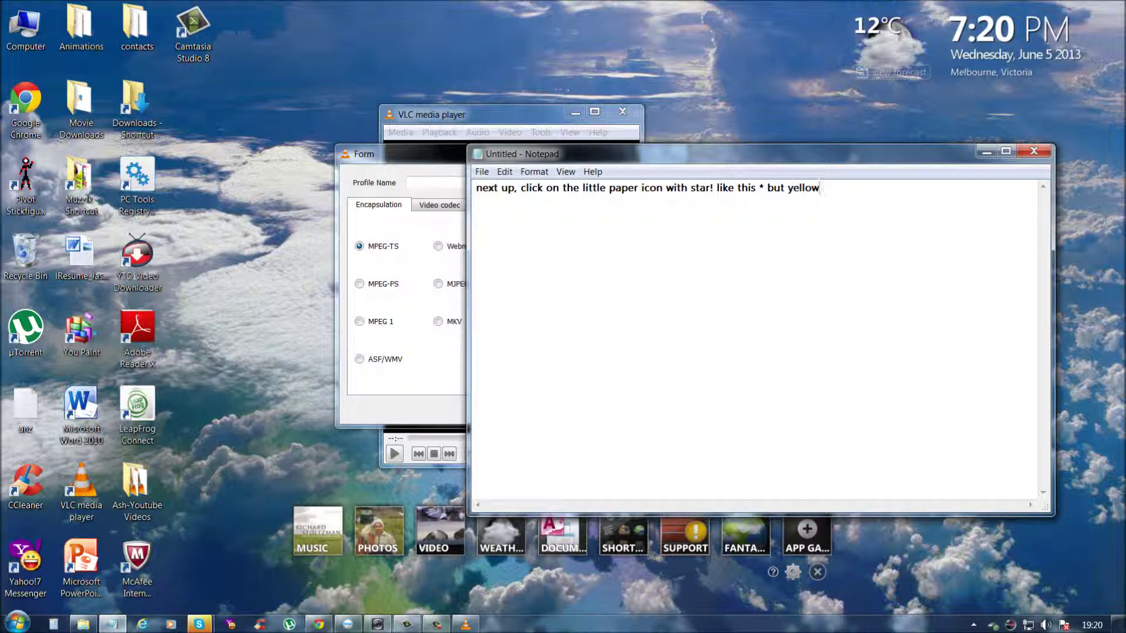
{"action": "left_click_drag", "start_coordinate": [820, 188], "coordinate": [477, 187]}
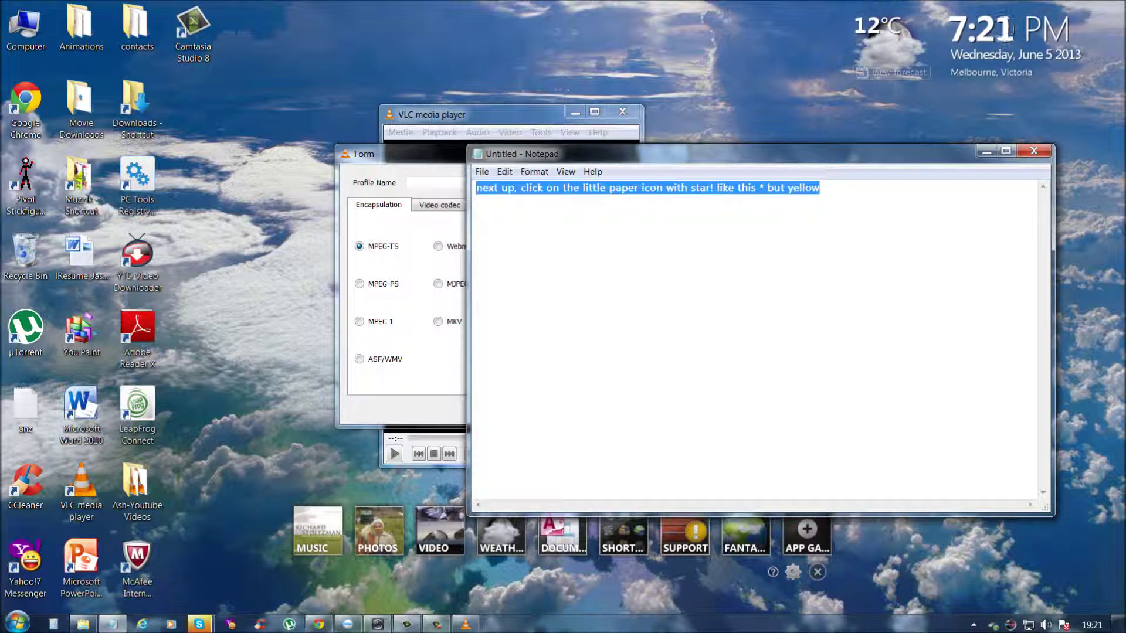
{"action": "type", "text": "slect 'MP4"}
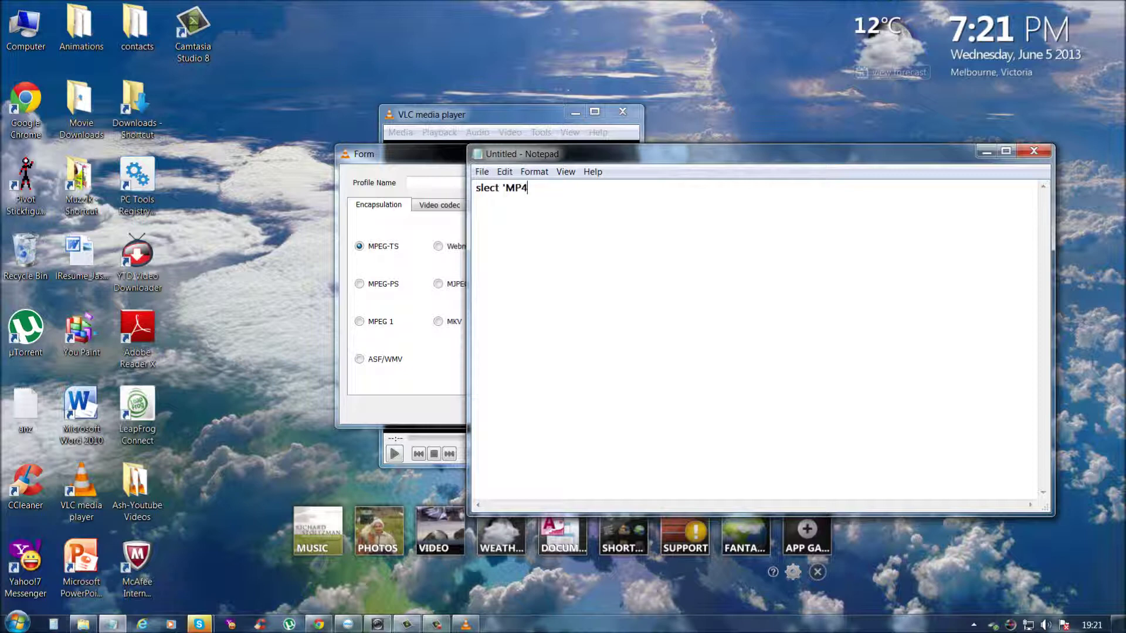
{"action": "type", "text": "/Mov"}
{"action": "key", "text": "BackSpace"}
{"action": "key", "text": "BackSpace"}
{"action": "type", "text": "OV'"}
{"action": "left_click_drag", "start_coordinate": [560, 188], "coordinate": [500, 188]}
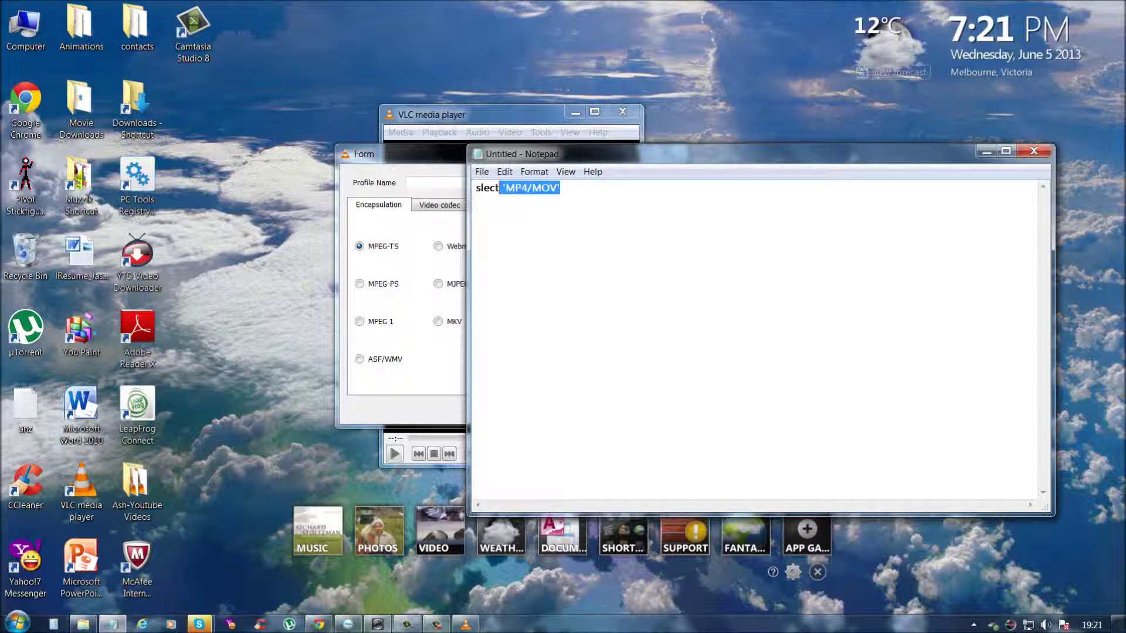
Minimize Notepad and choose MP4/MOV as the encapsulation of the new VLC profile.
{"action": "left_click", "coordinate": [560, 188]}
{"action": "left_click", "coordinate": [987, 151]}
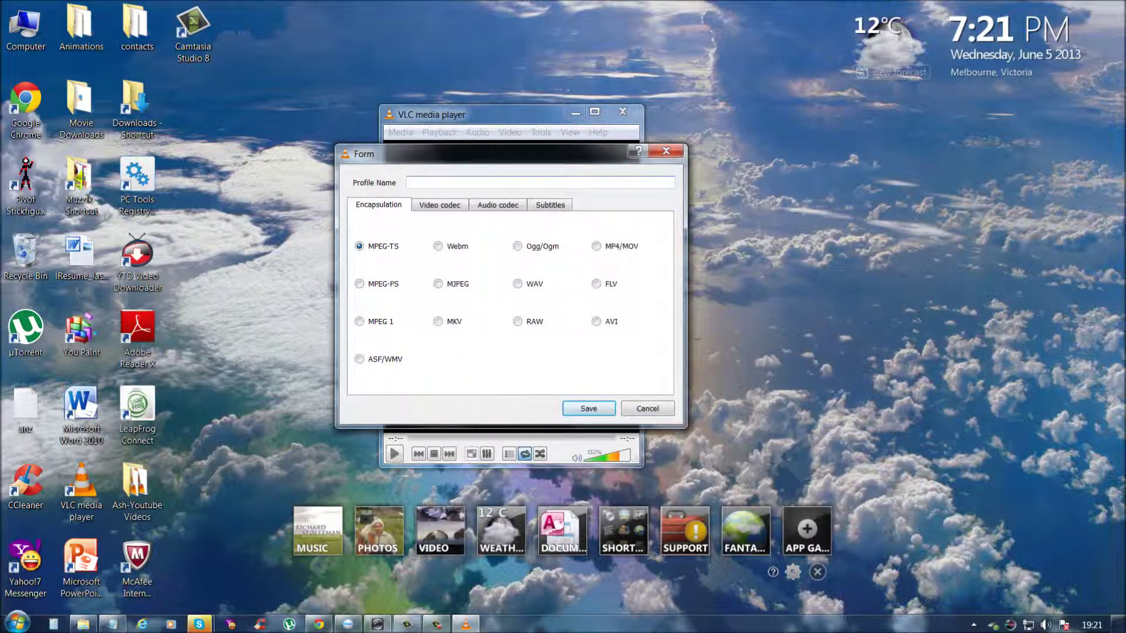
{"action": "left_click", "coordinate": [596, 247]}
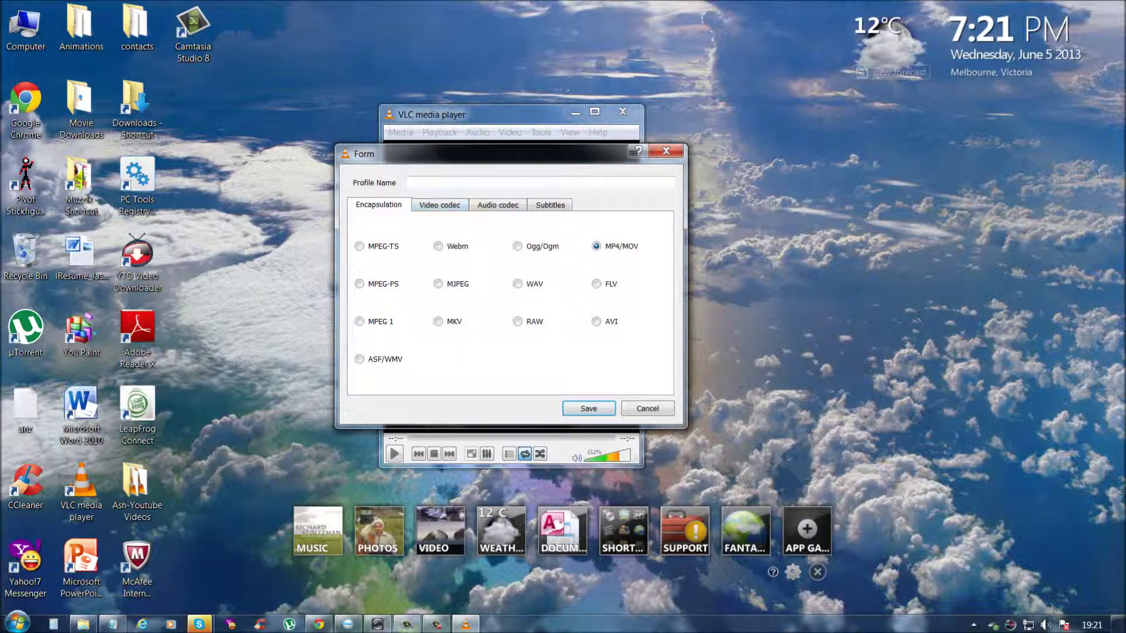
Switch to Notepad and append "and click on video codec on the top bar" to the note.
{"action": "left_click", "coordinate": [113, 624]}
{"action": "type", "text": "and click on video"}
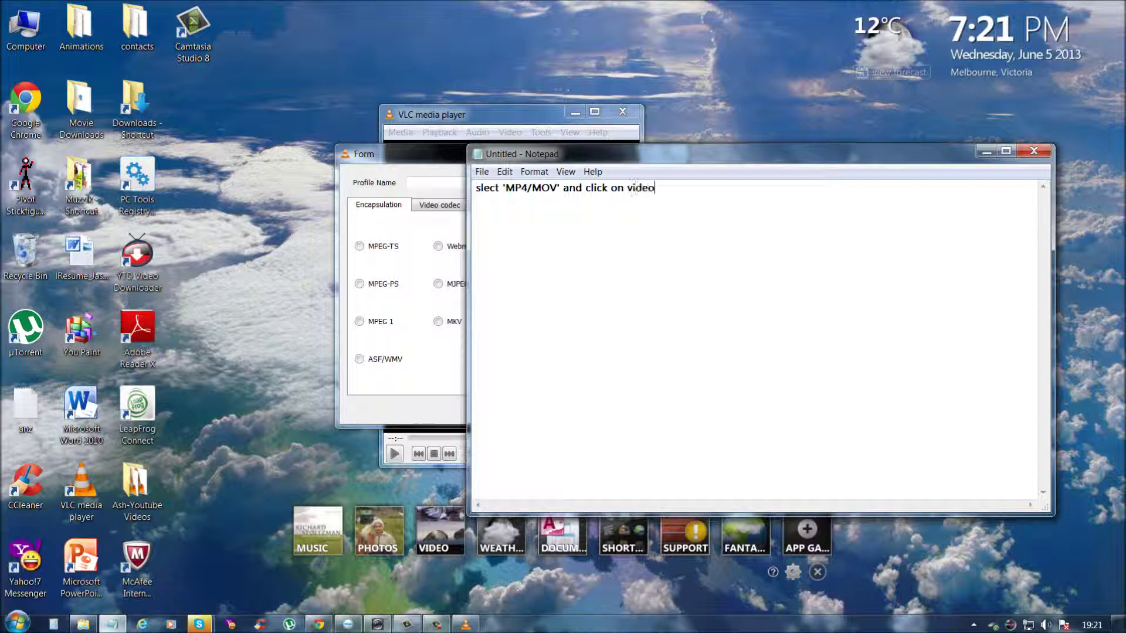
{"action": "type", "text": " codec"}
{"action": "type", "text": "al"}
{"action": "key", "text": "BackSpace"}
{"action": "key", "text": "BackSpace"}
{"action": "type", "text": "on the top bar"}
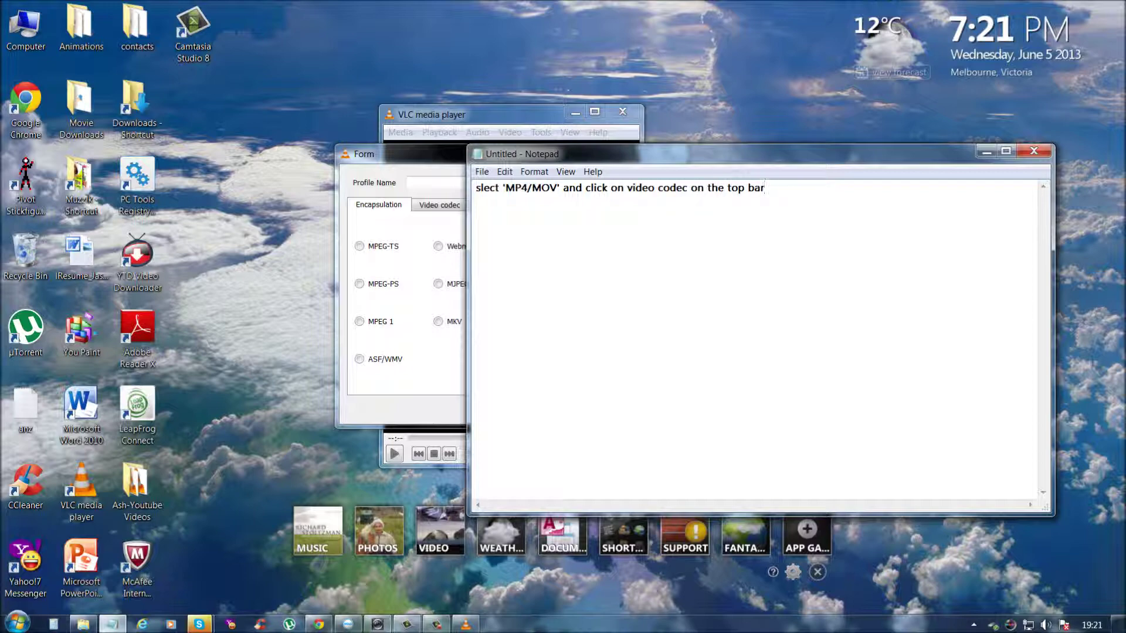
Minimize Notepad and enable Video in the video codec settings of the VLC profile.
{"action": "left_click", "coordinate": [112, 623]}
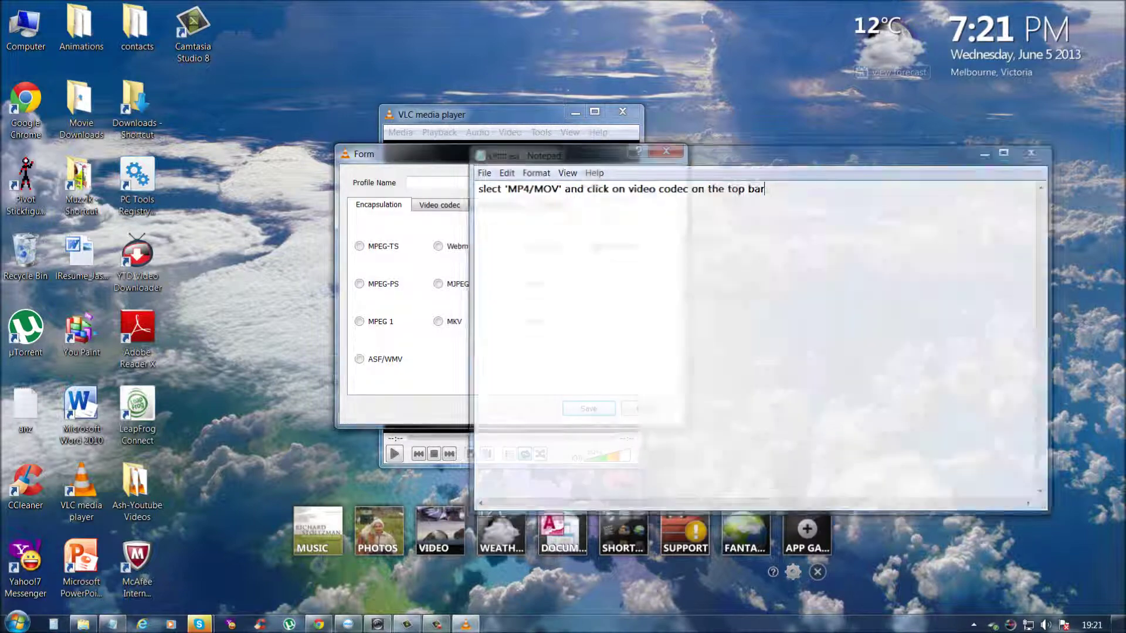
{"action": "left_click", "coordinate": [439, 205]}
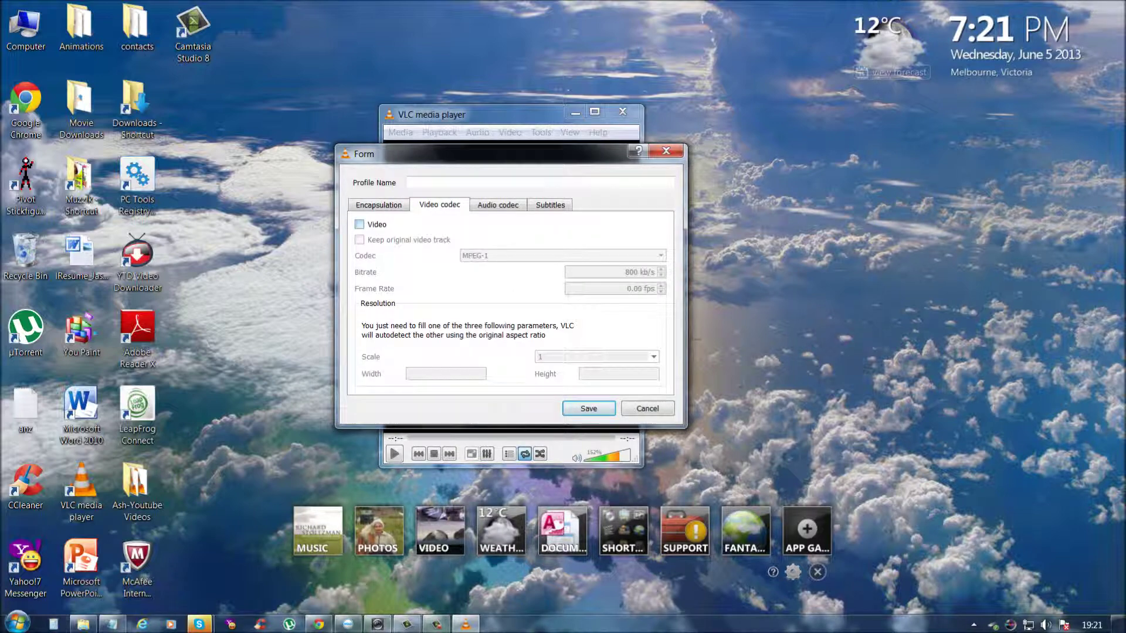
{"action": "left_click", "coordinate": [359, 224]}
Switch to Notepad, replace the note with "tick the 'video' box" and clear the text again.
{"action": "left_click", "coordinate": [112, 623]}
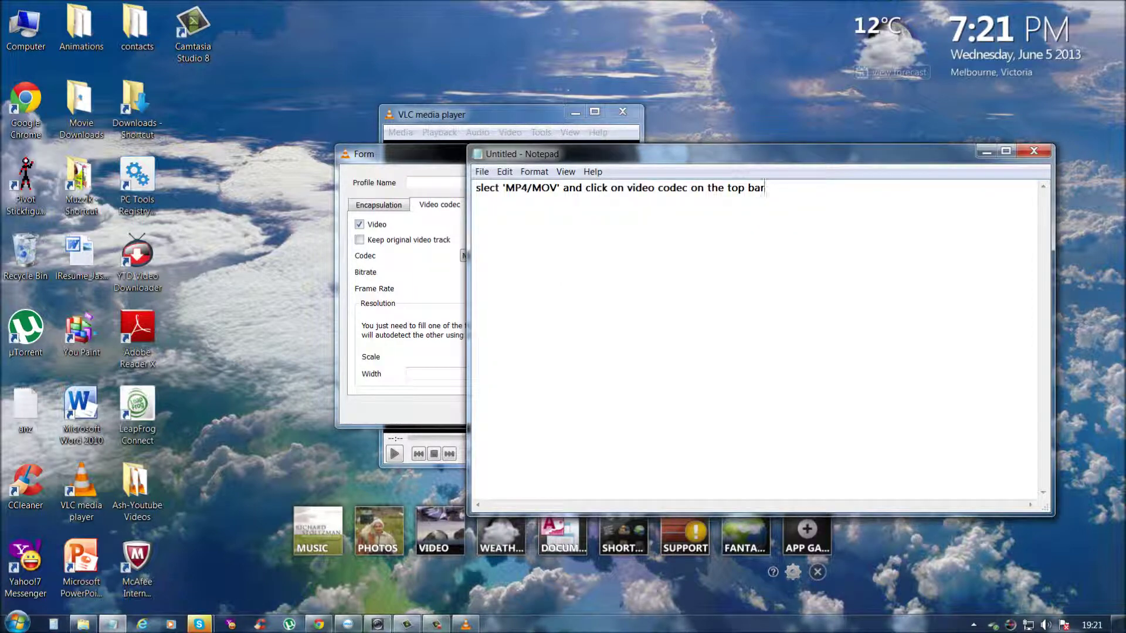
{"action": "key", "text": "ctrl+a"}
{"action": "type", "text": "ti"}
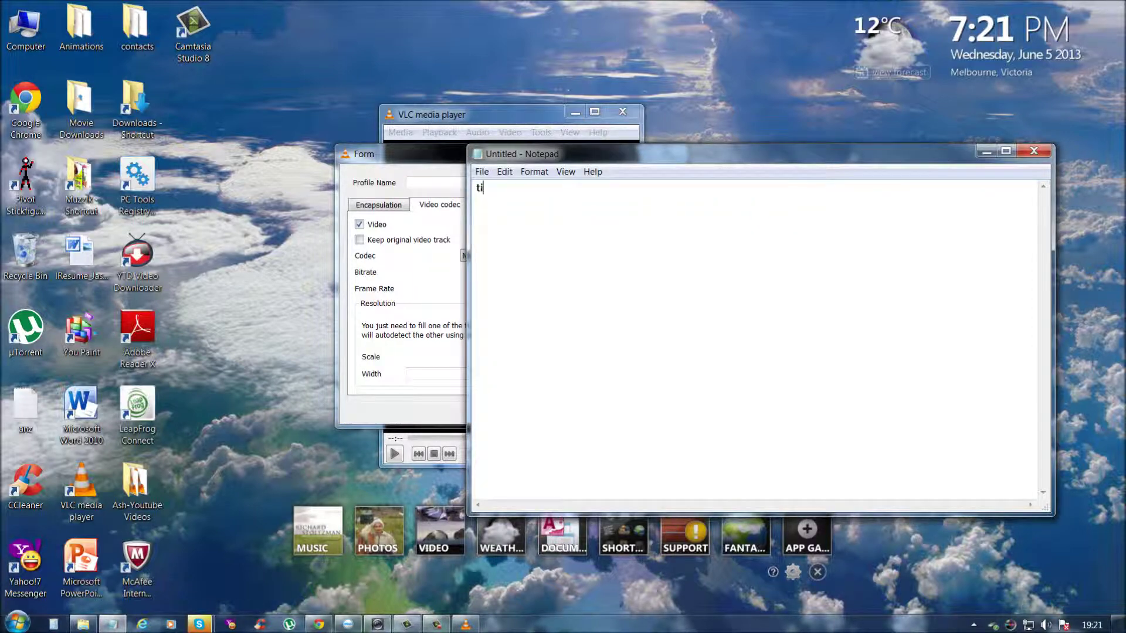
{"action": "type", "text": "ck the a"}
{"action": "key", "text": "BackSpace"}
{"action": "type", "text": "'video' box"}
{"action": "key", "text": "ctrl+a"}
{"action": "key", "text": "BackSpace"}
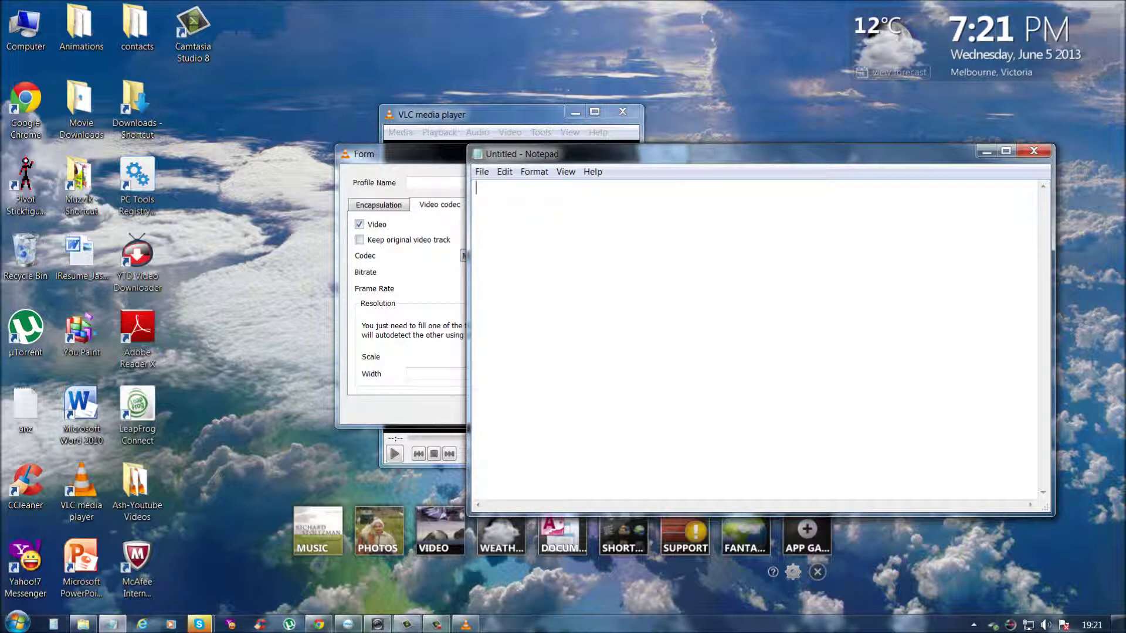
Move the Notepad window slightly higher and write "next, click on the bar at the bottom here".
{"action": "left_click_drag", "start_coordinate": [704, 153], "coordinate": [683, 116]}
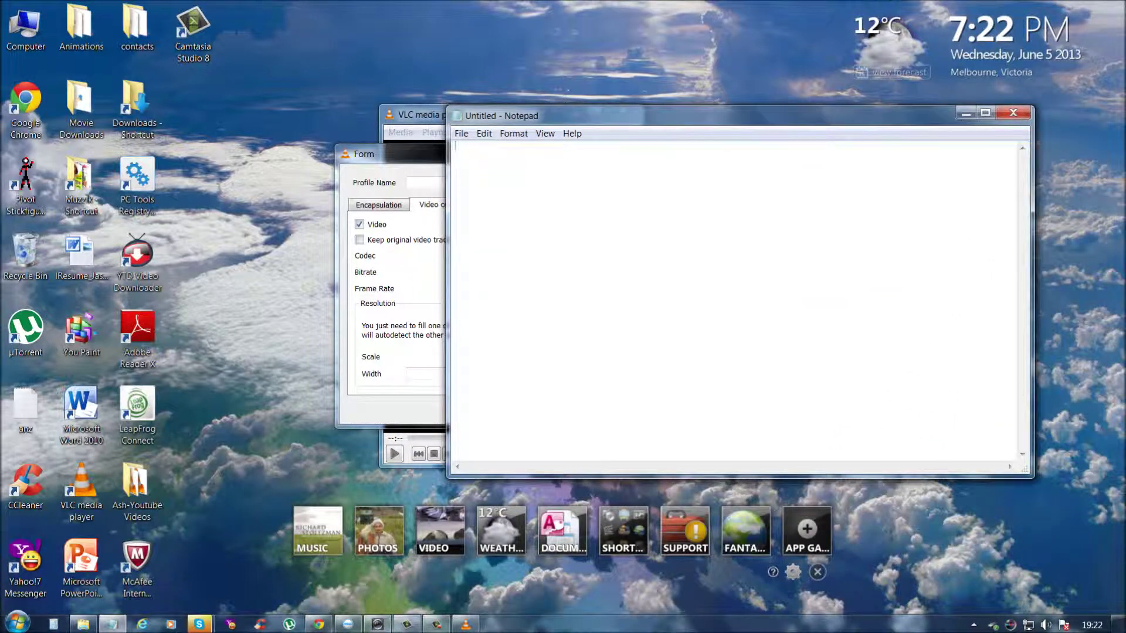
{"action": "type", "text": "next, click on the bar at "}
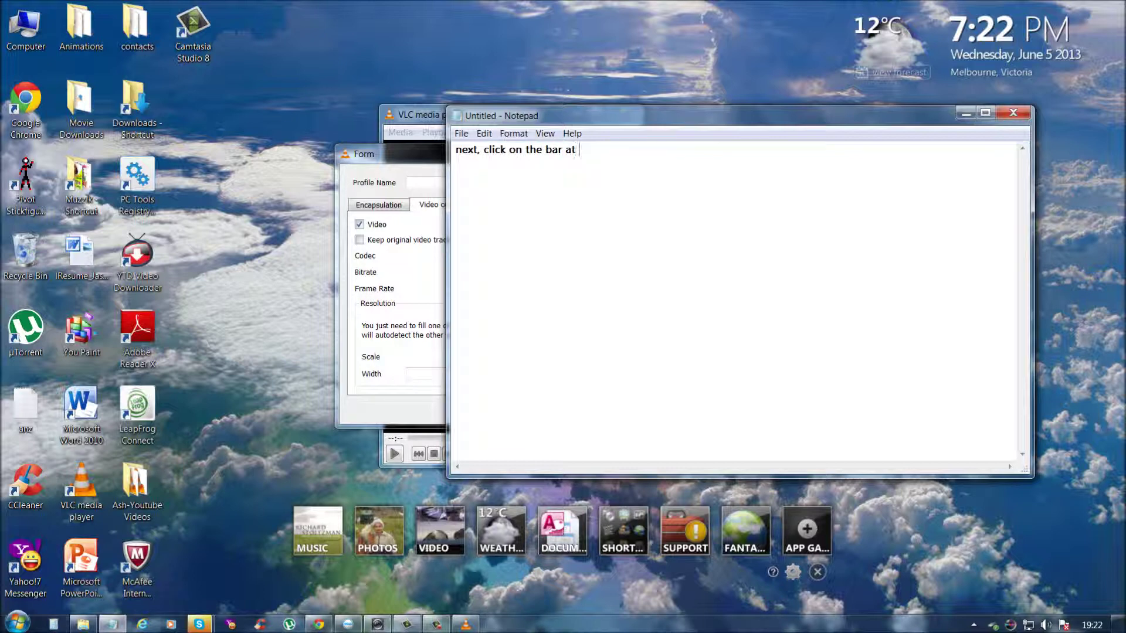
{"action": "type", "text": "the ba"}
{"action": "key", "text": "BackSpace"}
{"action": "type", "text": "the bottom here"}
Highlight the bitrate value in the VLC profile, then append "and type in 3000" to the Notepad note.
{"action": "left_click", "coordinate": [966, 112]}
{"action": "left_click_drag", "start_coordinate": [625, 272], "coordinate": [650, 270]}
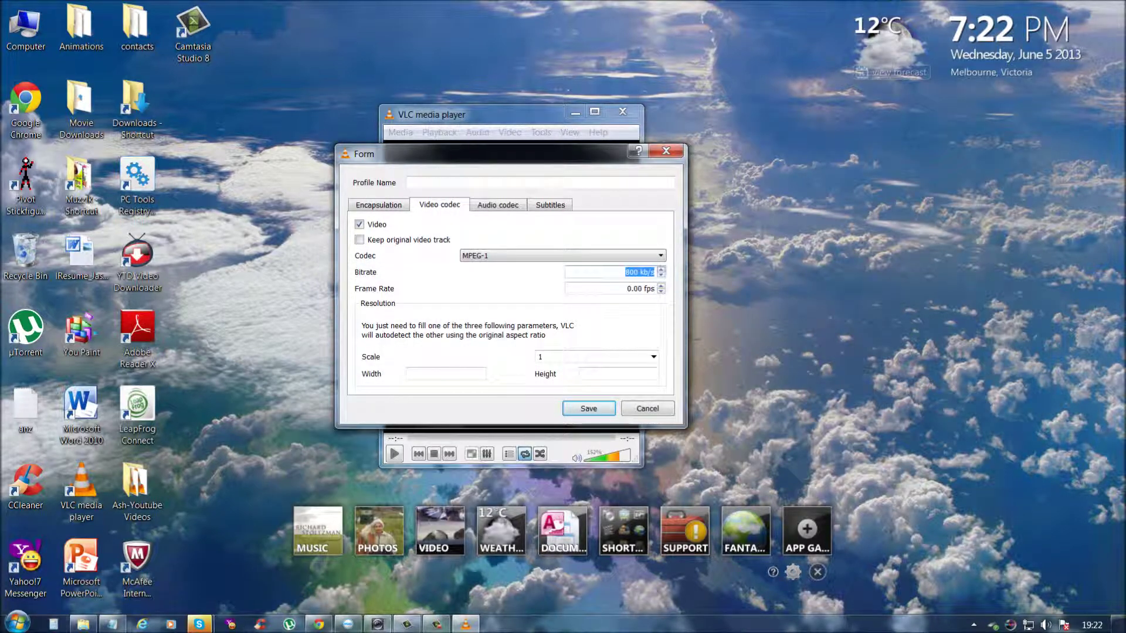
{"action": "left_click", "coordinate": [466, 625]}
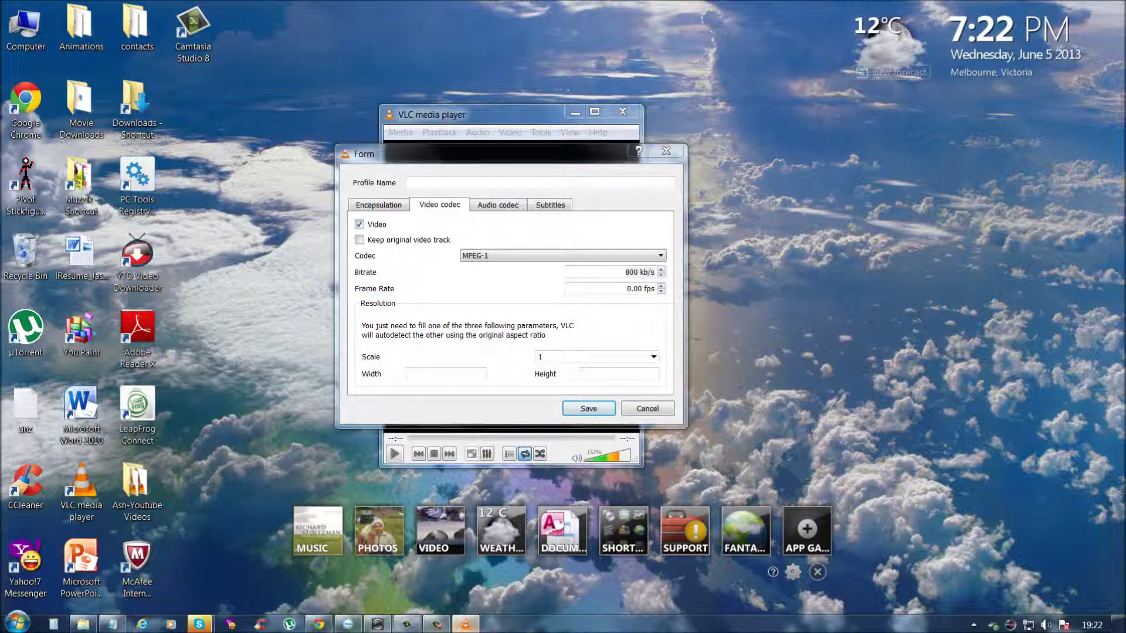
{"action": "left_click", "coordinate": [113, 624]}
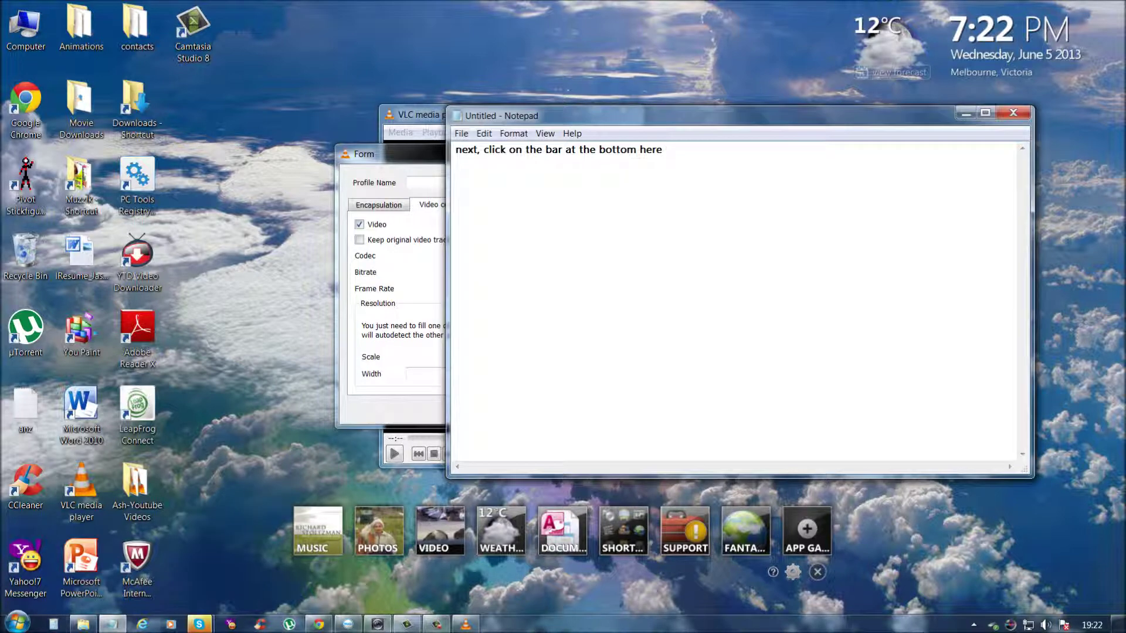
{"action": "type", "text": "and type in 30000"}
Minimize Notepad and set the video bitrate of the VLC profile to 3000 kb/s.
{"action": "left_click", "coordinate": [965, 112]}
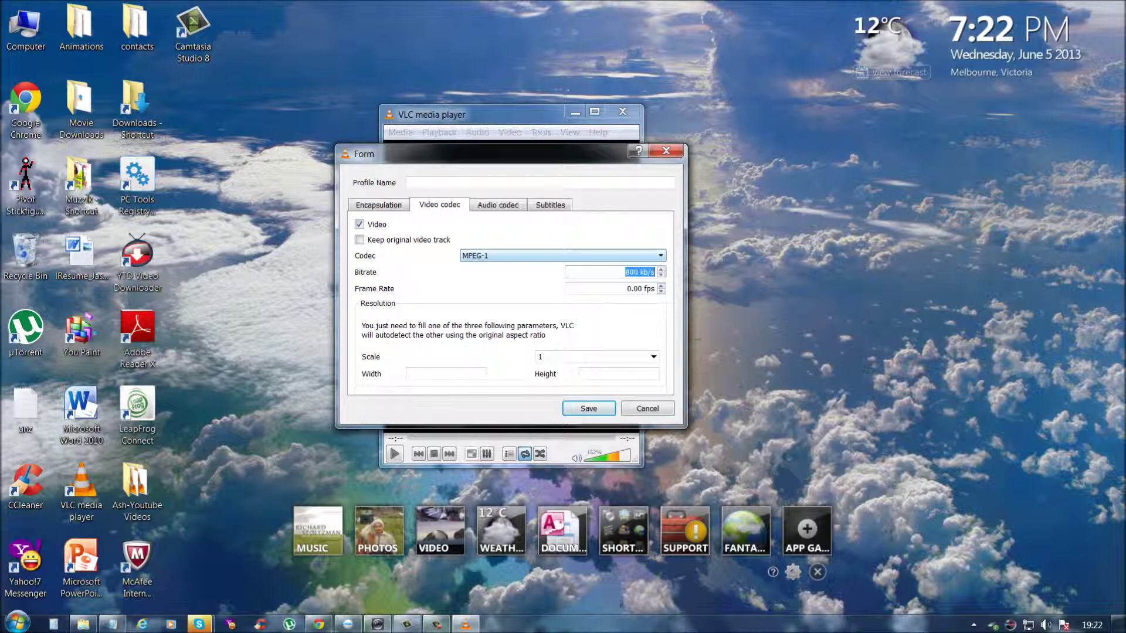
{"action": "left_click", "coordinate": [638, 272]}
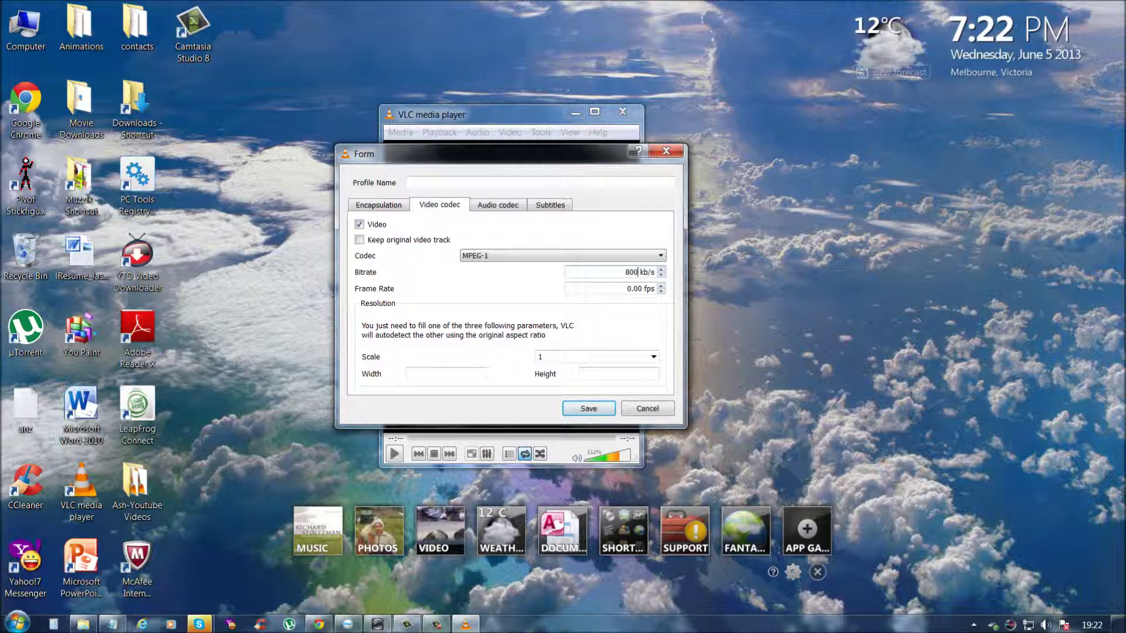
{"action": "type", "text": "3000"}
Append "ok, then click save" to the Notepad note, move the window higher and clear the text.
{"action": "left_click", "coordinate": [112, 624]}
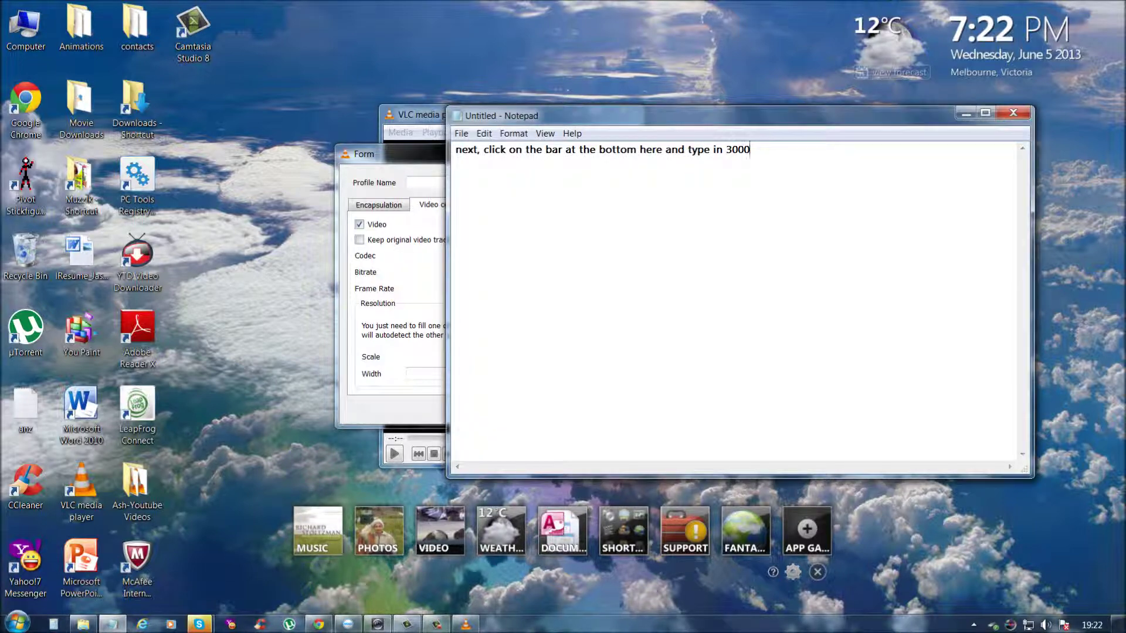
{"action": "type", "text": "ok, then click save"}
{"action": "left_click_drag", "start_coordinate": [740, 116], "coordinate": [737, 46]}
{"action": "left_click_drag", "start_coordinate": [583, 46], "coordinate": [575, 85]}
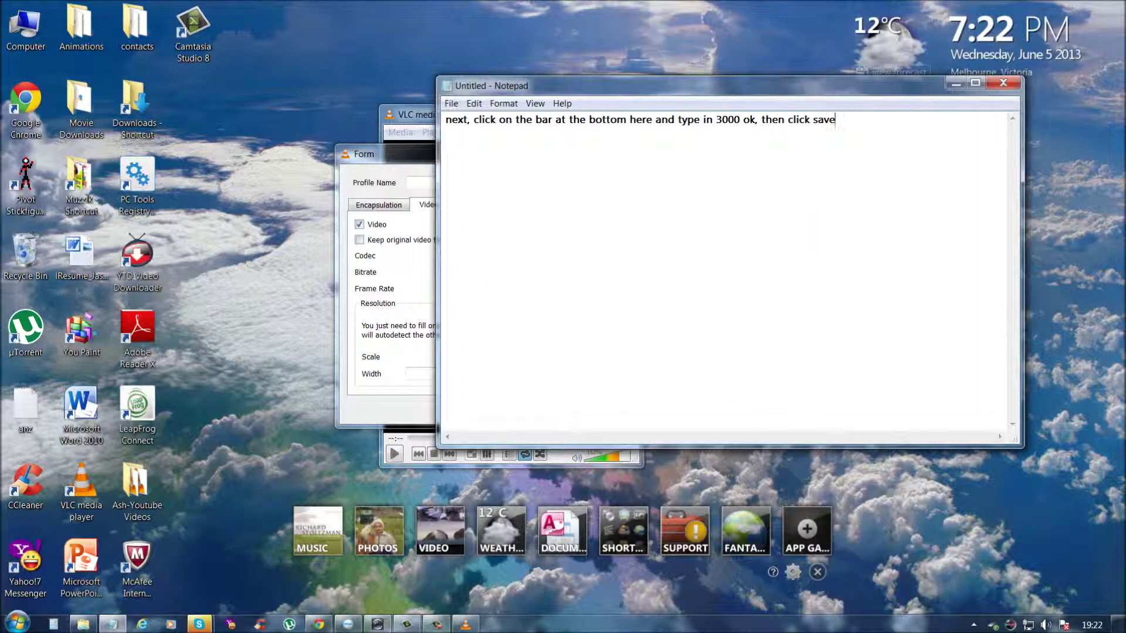
{"action": "left_click_drag", "start_coordinate": [836, 120], "coordinate": [445, 120]}
{"action": "key", "text": "BackSpace"}
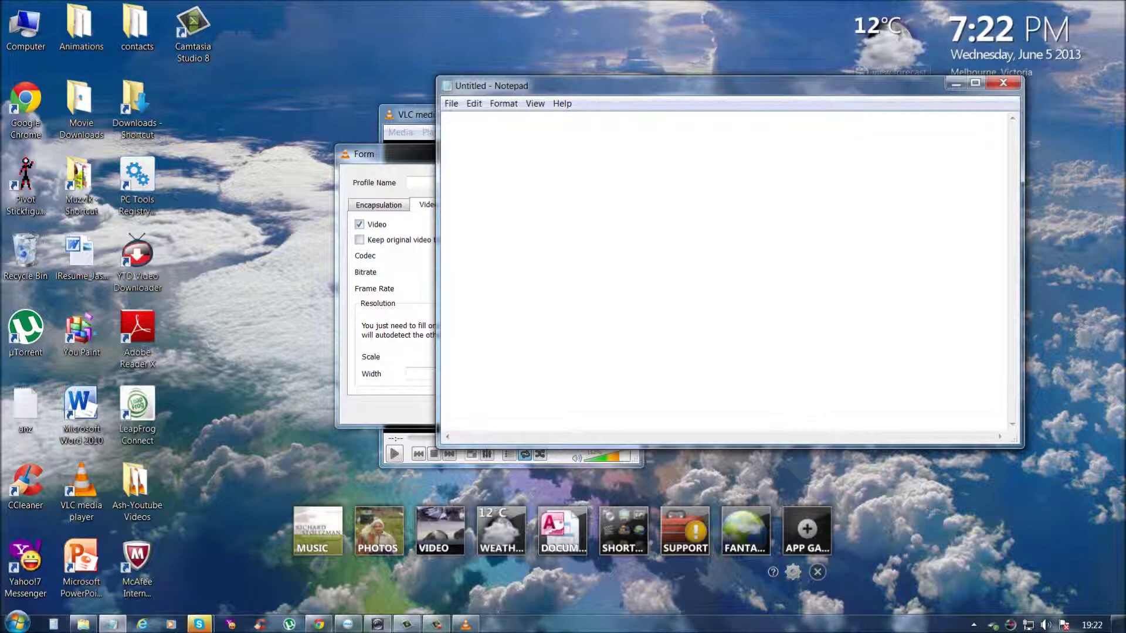
Minimize Notepad and try to save the unnamed conversion profile in VLC.
{"action": "left_click", "coordinate": [955, 83]}
{"action": "left_click", "coordinate": [588, 408]}
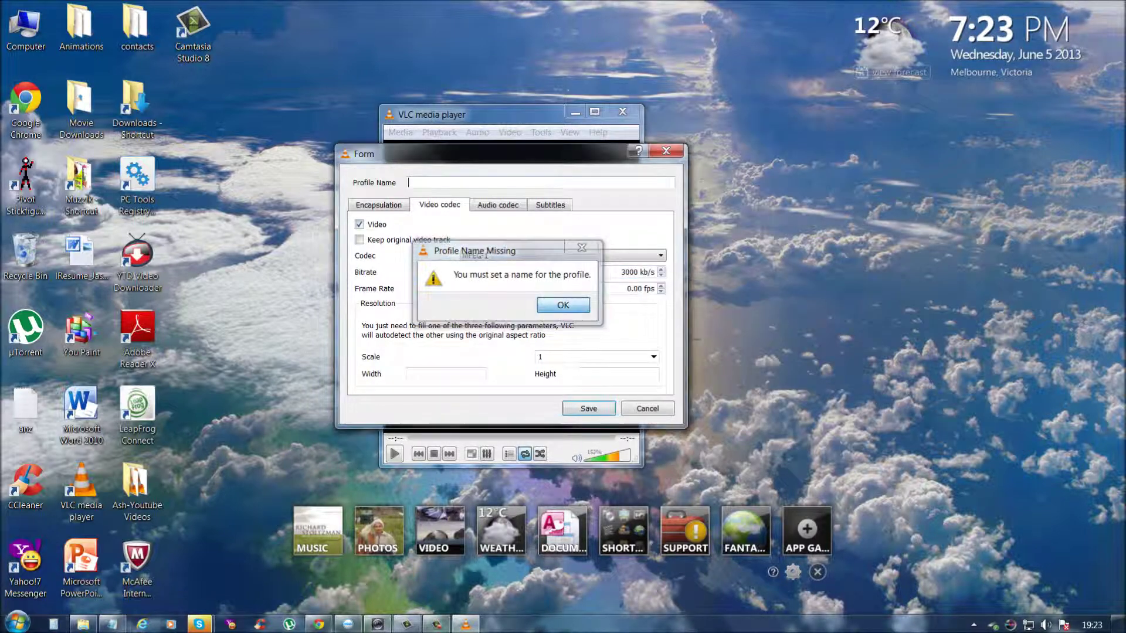
{"action": "left_click", "coordinate": [563, 305]}
Write "oh right! you have to set a name for the profile, type anything in the top bar" in Notepad.
{"action": "left_click", "coordinate": [112, 624]}
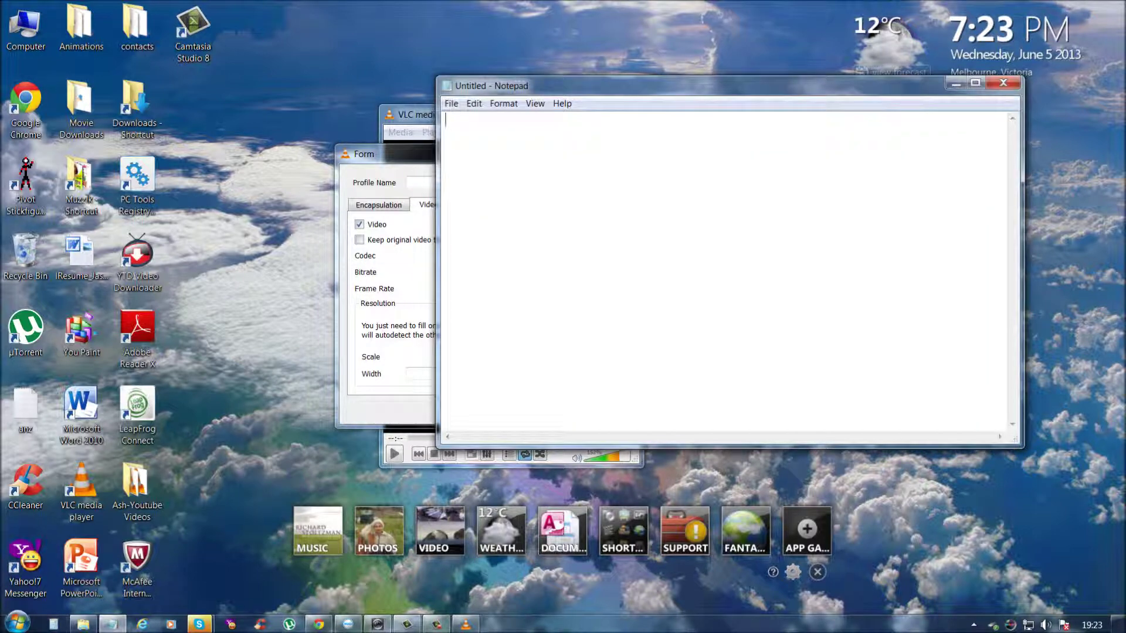
{"action": "type", "text": "oh right! you have to s"}
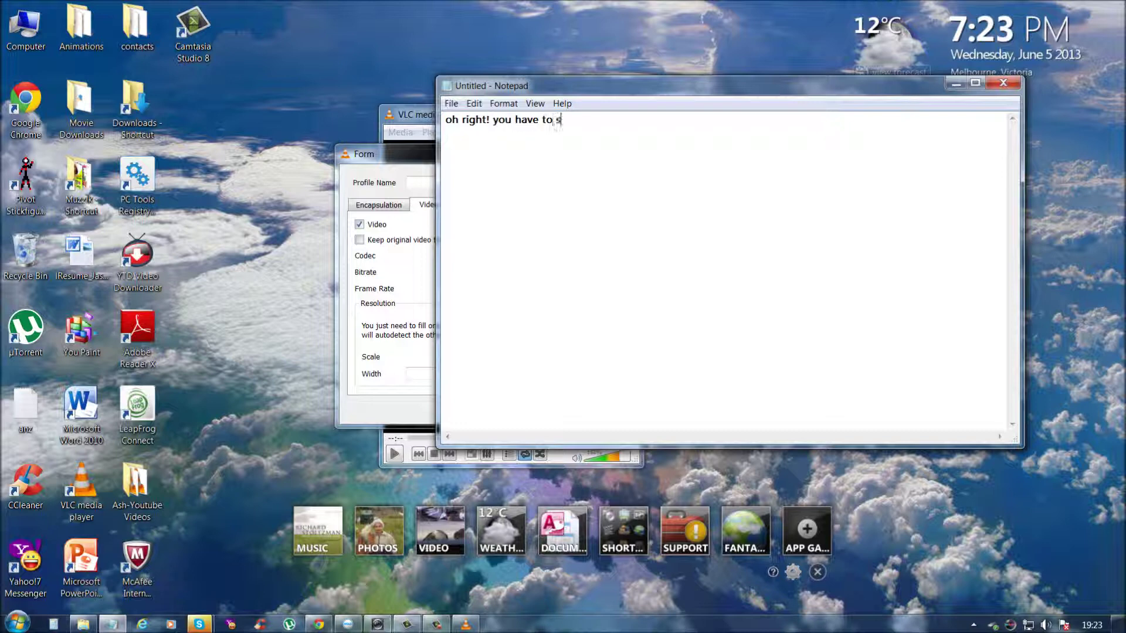
{"action": "type", "text": "et a name for the profile"}
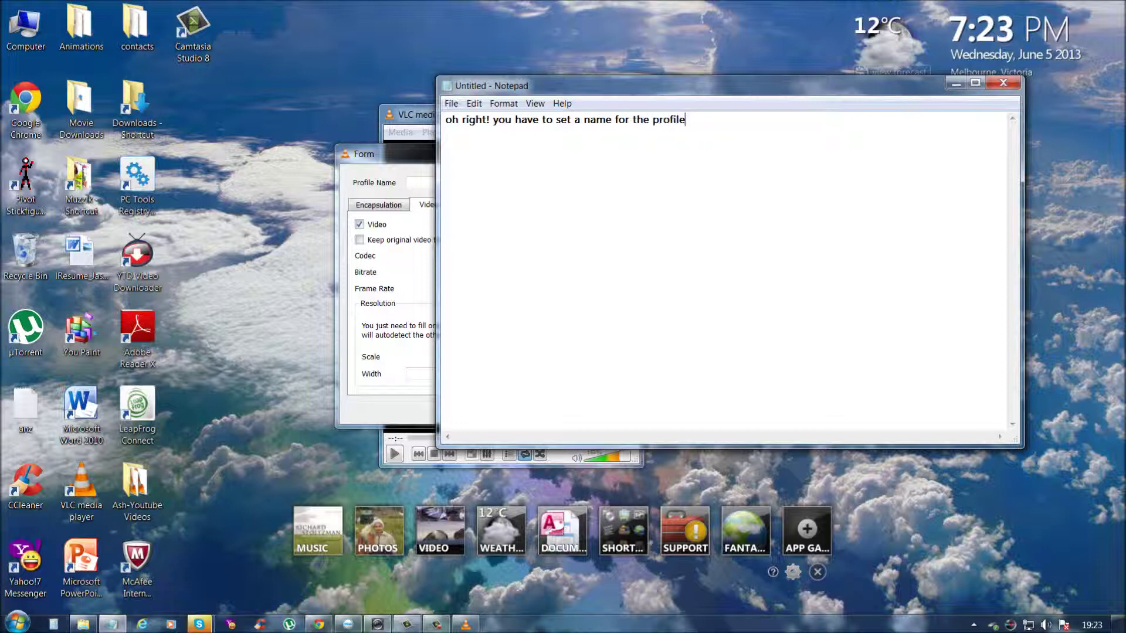
{"action": "type", "text": ", type anything in the top "}
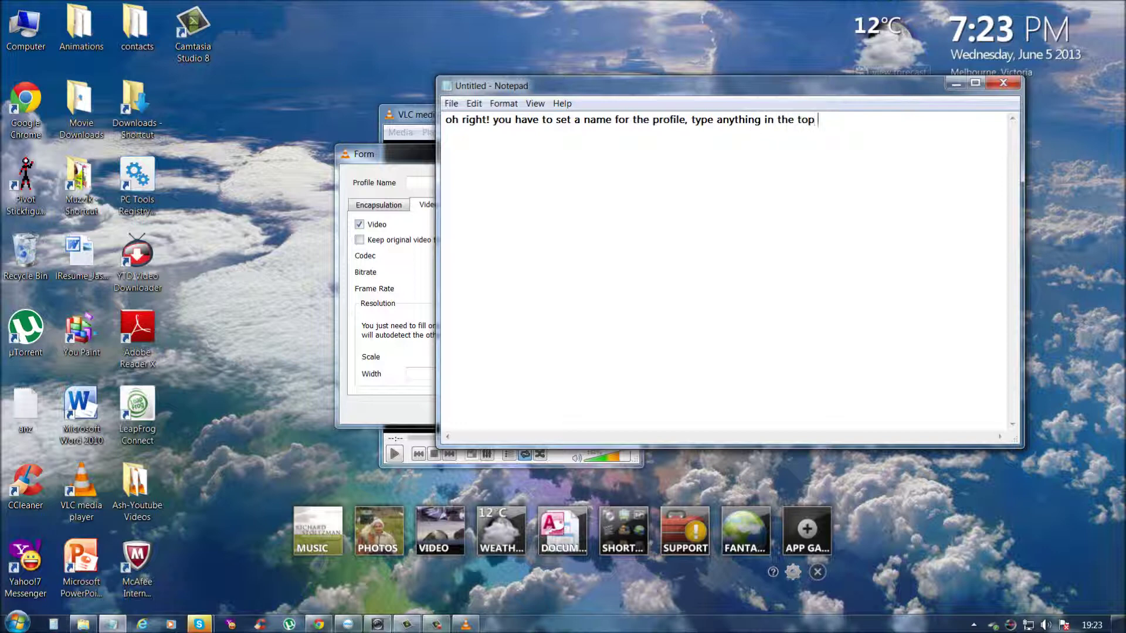
{"action": "type", "text": "bar"}
Minimize Notepad and name the VLC profile "ge4ytrbnhy6iytrfwesfgvey43".
{"action": "left_click", "coordinate": [955, 83]}
{"action": "type", "text": "ge4"}
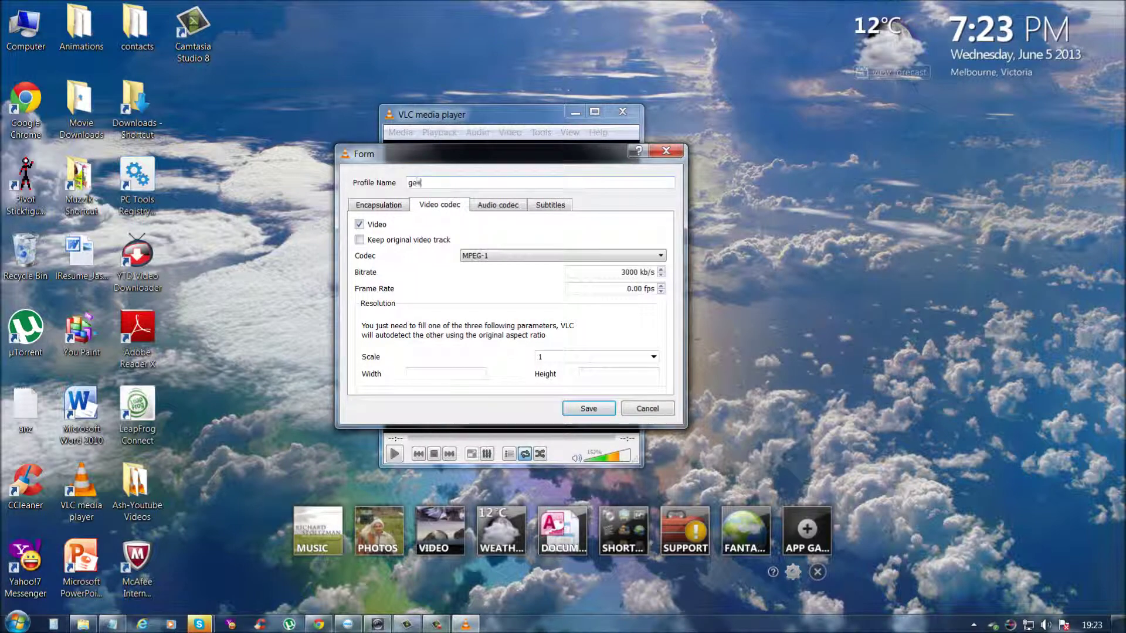
{"action": "type", "text": "ytrbnhy6iyiifwesfyiel43"}
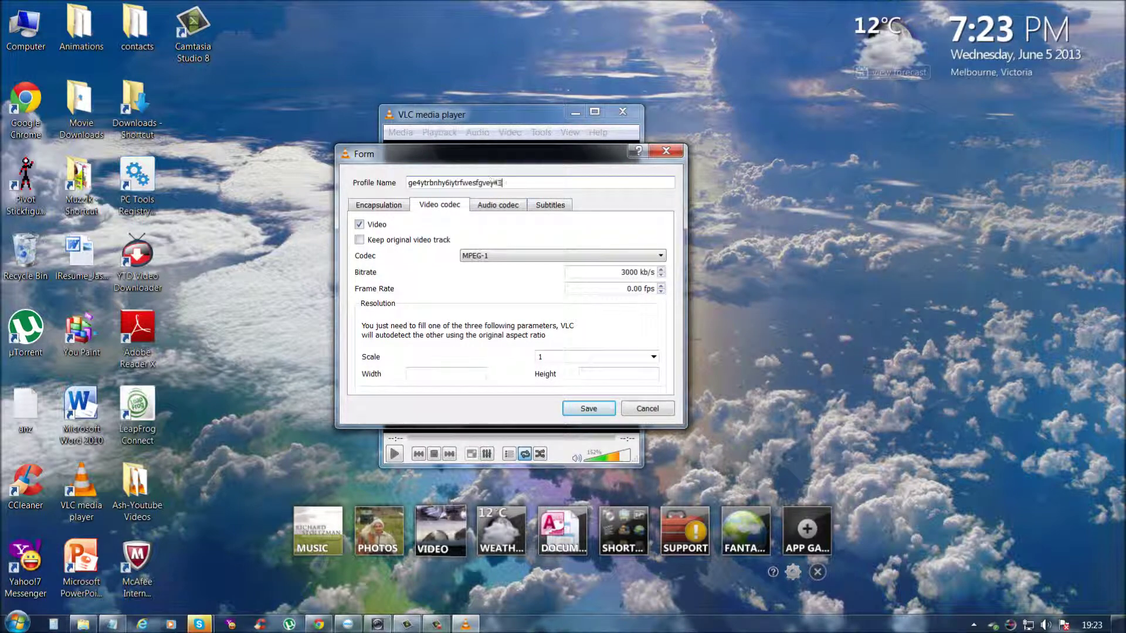
Replace the Notepad note with "now click save" and save the conversion profile in VLC.
{"action": "left_click", "coordinate": [112, 624]}
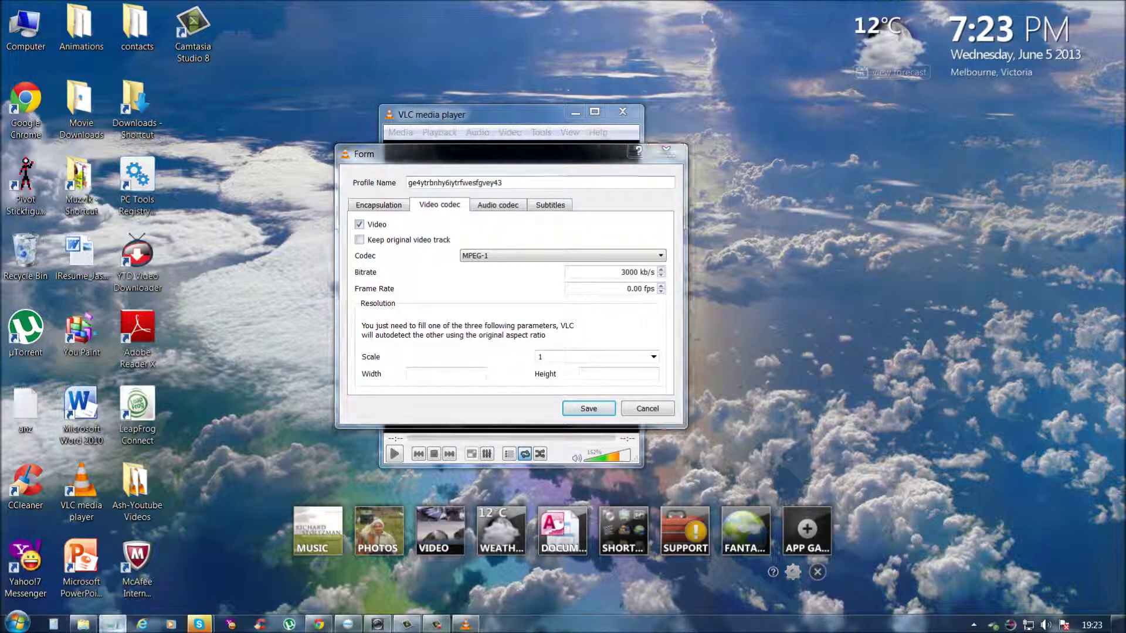
{"action": "key", "text": "ctrl+shift+Left"}
{"action": "key", "text": "ctrl+shift+Left"}
{"action": "key", "text": "ctrl+shift+Left"}
{"action": "key", "text": "ctrl+shift+Left"}
{"action": "key", "text": "ctrl+shift+Left"}
{"action": "key", "text": "ctrl+shift+Left"}
{"action": "key", "text": "ctrl+shift+Left"}
{"action": "key", "text": "ctrl+shift+Left"}
{"action": "key", "text": "ctrl+shift+Left"}
{"action": "key", "text": "ctrl+shift+Left"}
{"action": "key", "text": "ctrl+shift+Left"}
{"action": "key", "text": "ctrl+shift+Left"}
{"action": "key", "text": "ctrl+shift+Left"}
{"action": "key", "text": "ctrl+shift+Left"}
{"action": "key", "text": "ctrl+shift+Left"}
{"action": "key", "text": "ctrl+shift+Left"}
{"action": "key", "text": "ctrl+shift+Left"}
{"action": "key", "text": "ctrl+shift+Left"}
{"action": "key", "text": "ctrl+shift+Left"}
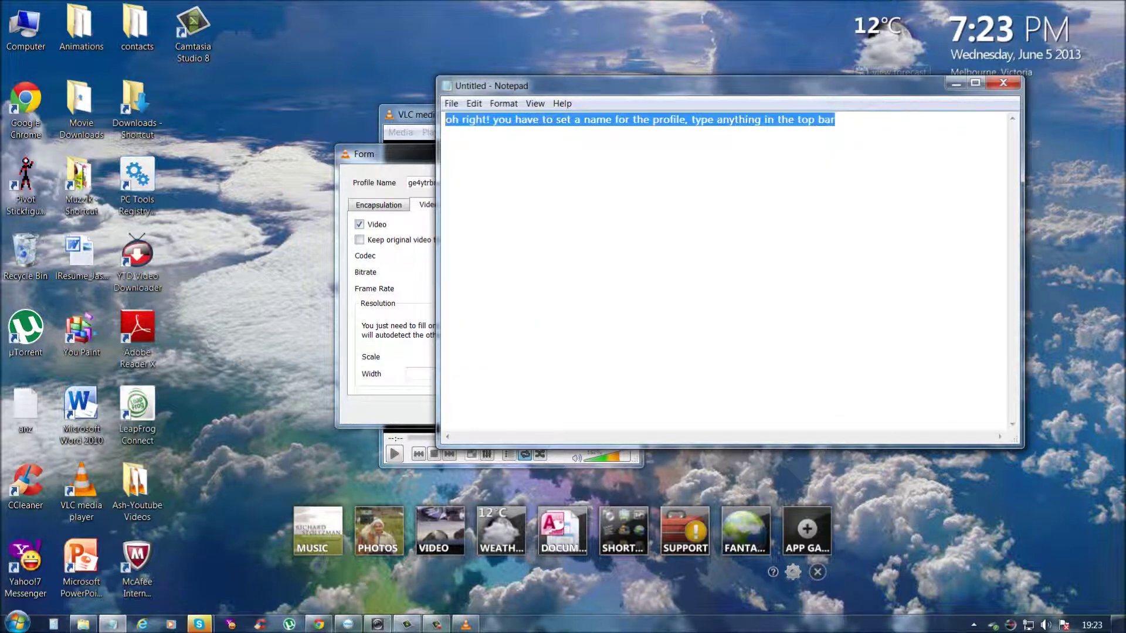
{"action": "key", "text": "BackSpace"}
{"action": "type", "text": "now click"}
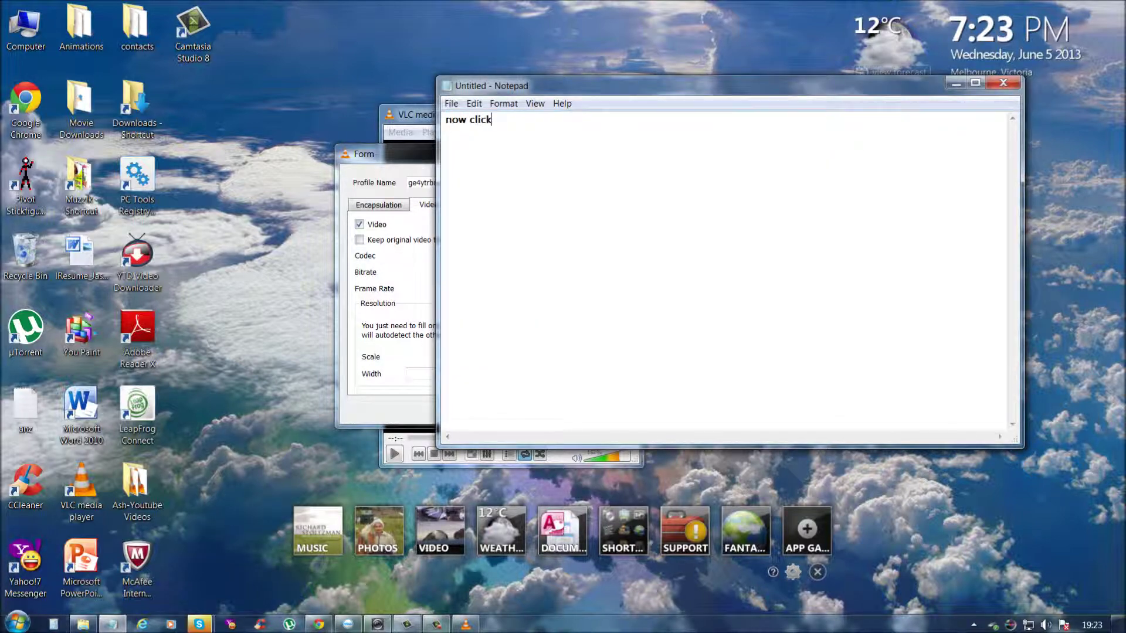
{"action": "type", "text": " save"}
{"action": "left_click", "coordinate": [956, 83]}
{"action": "left_click", "coordinate": [588, 408]}
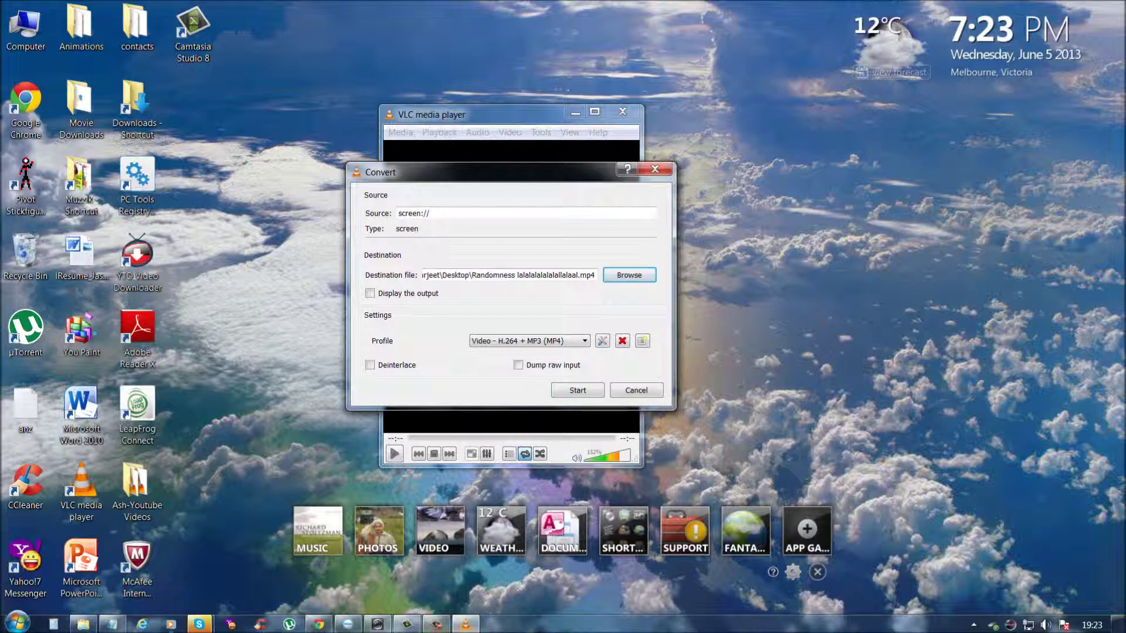
Extend the Notepad note to "now click save and start your vid, lets make a short one shall we" and select the text.
{"action": "left_click", "coordinate": [113, 624]}
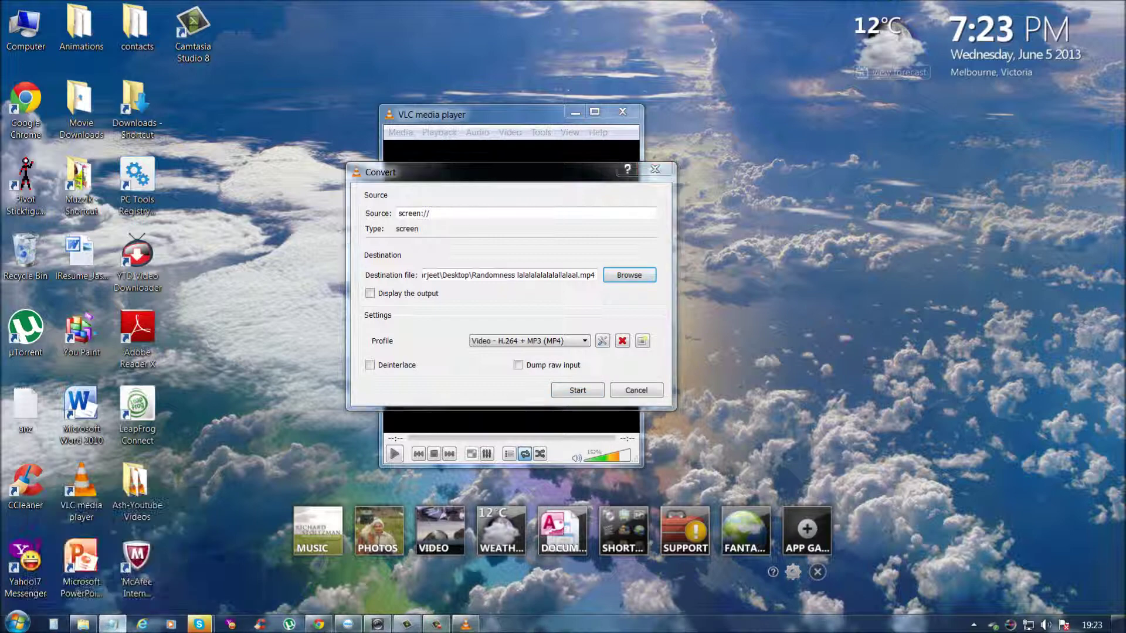
{"action": "type", "text": "and"}
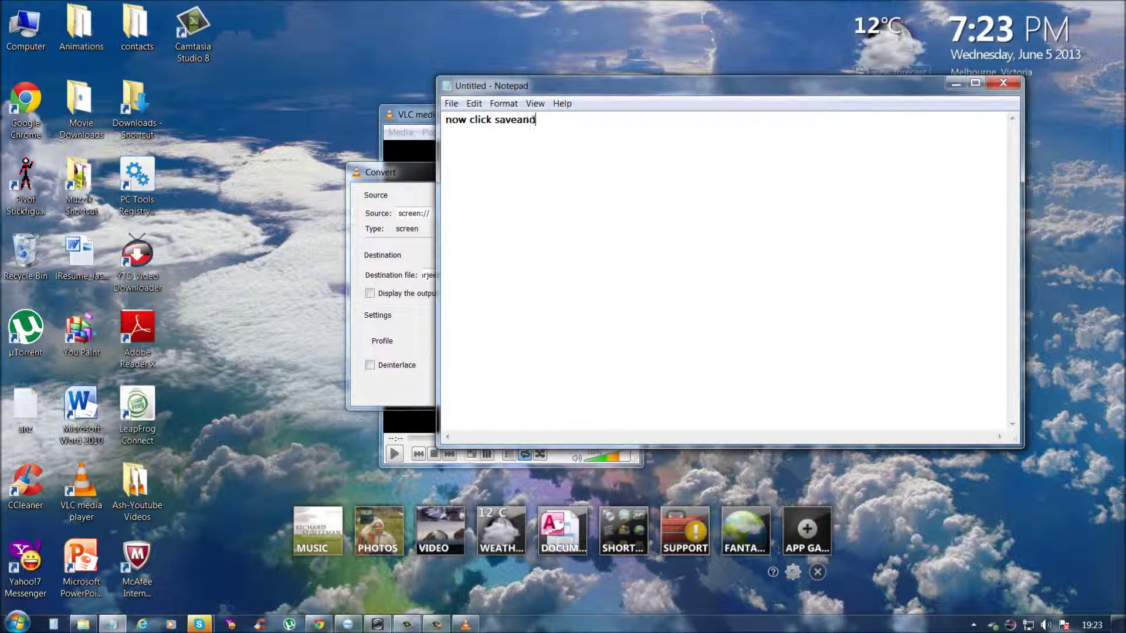
{"action": "type", "text": " start your vid, lets make "}
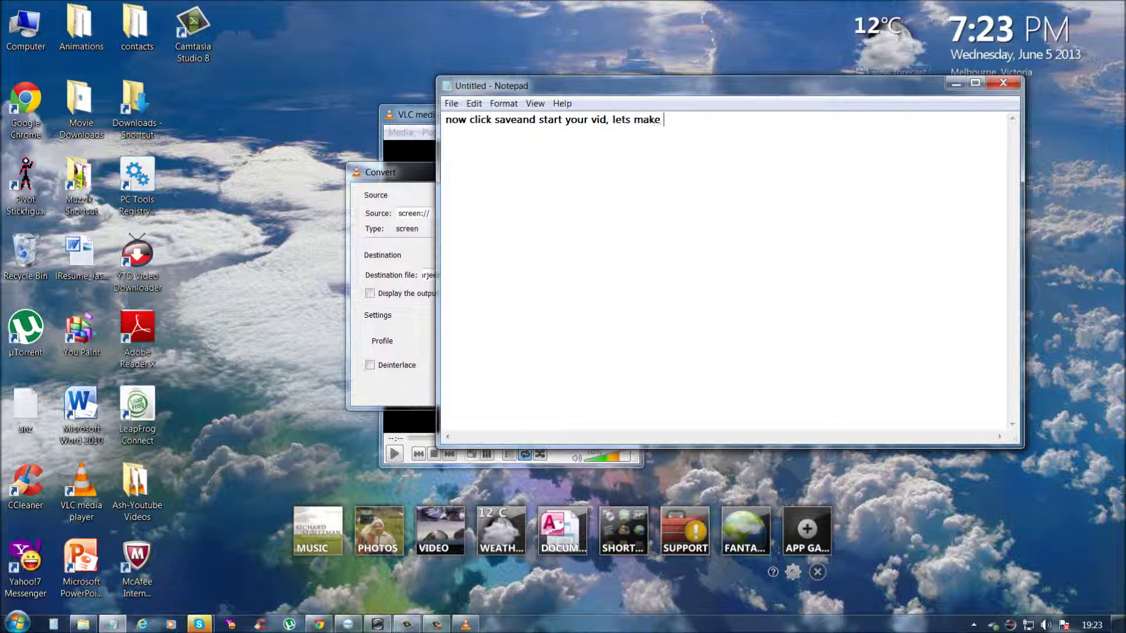
{"action": "type", "text": "a short one shall we"}
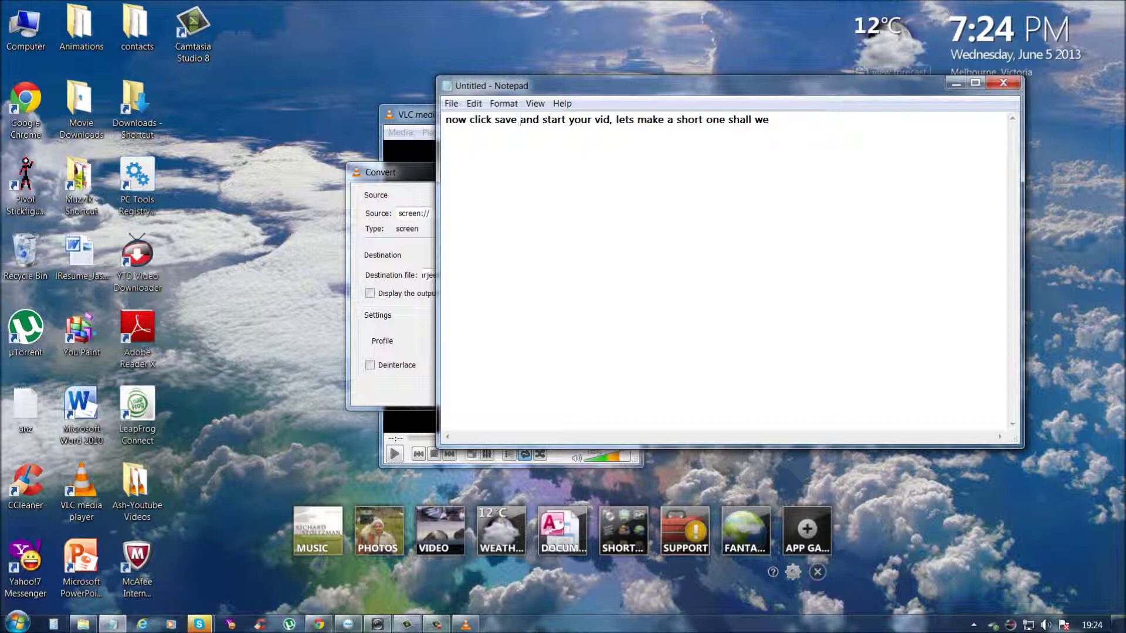
{"action": "left_click_drag", "start_coordinate": [769, 120], "coordinate": [445, 120]}
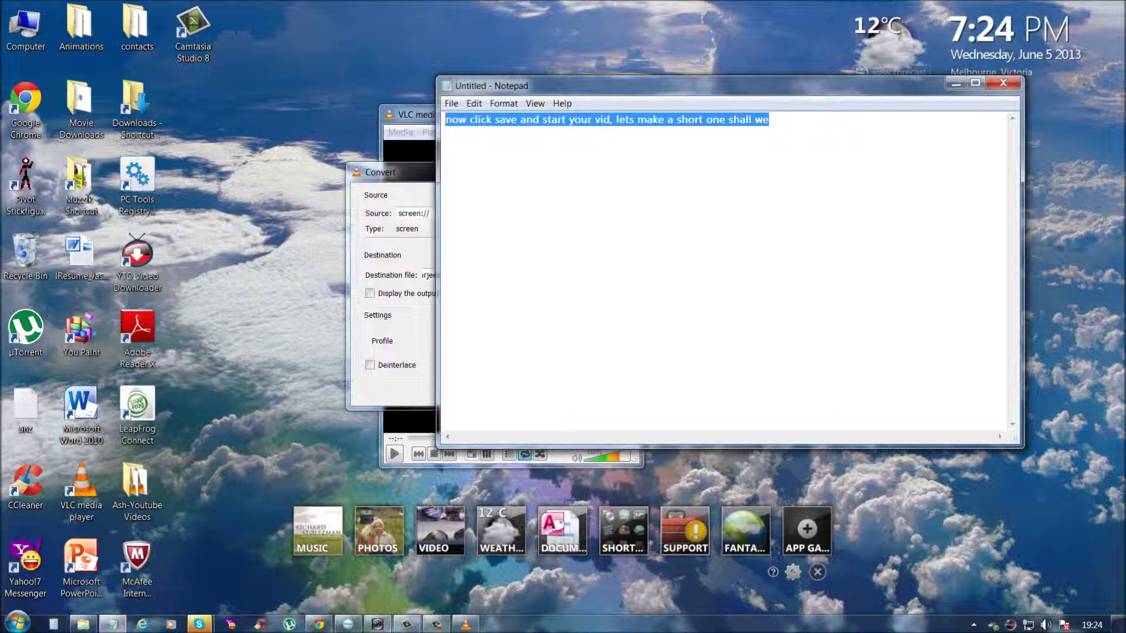
Clear the note, minimize Notepad, and start the desktop capture conversion in VLC with its window minimized.
{"action": "key", "text": "BackSpace"}
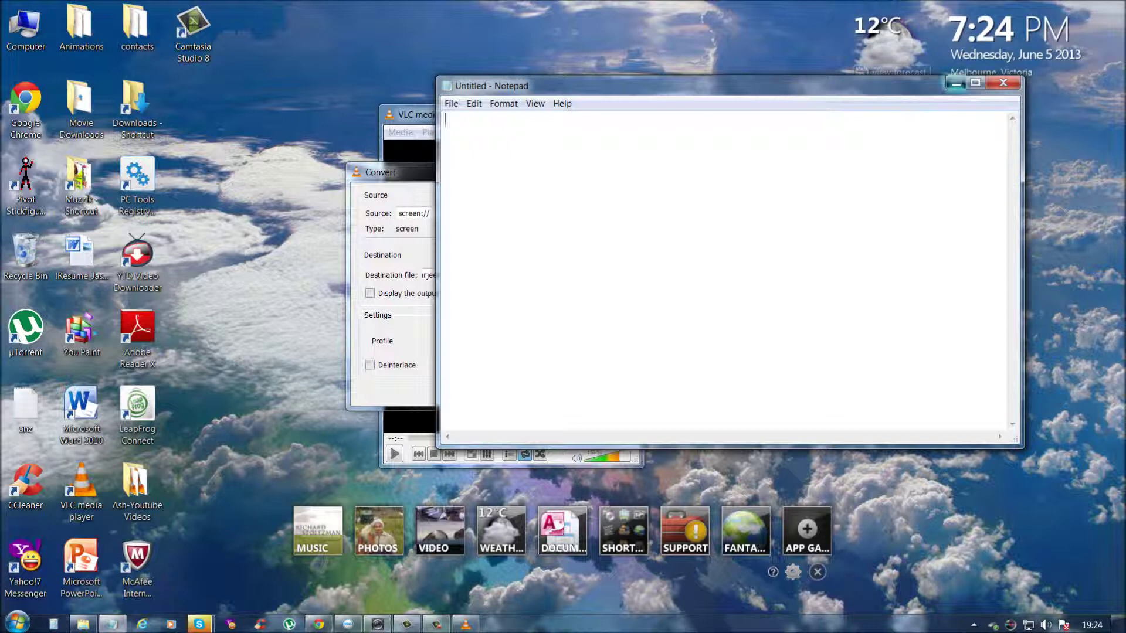
{"action": "key", "text": "alt+F4"}
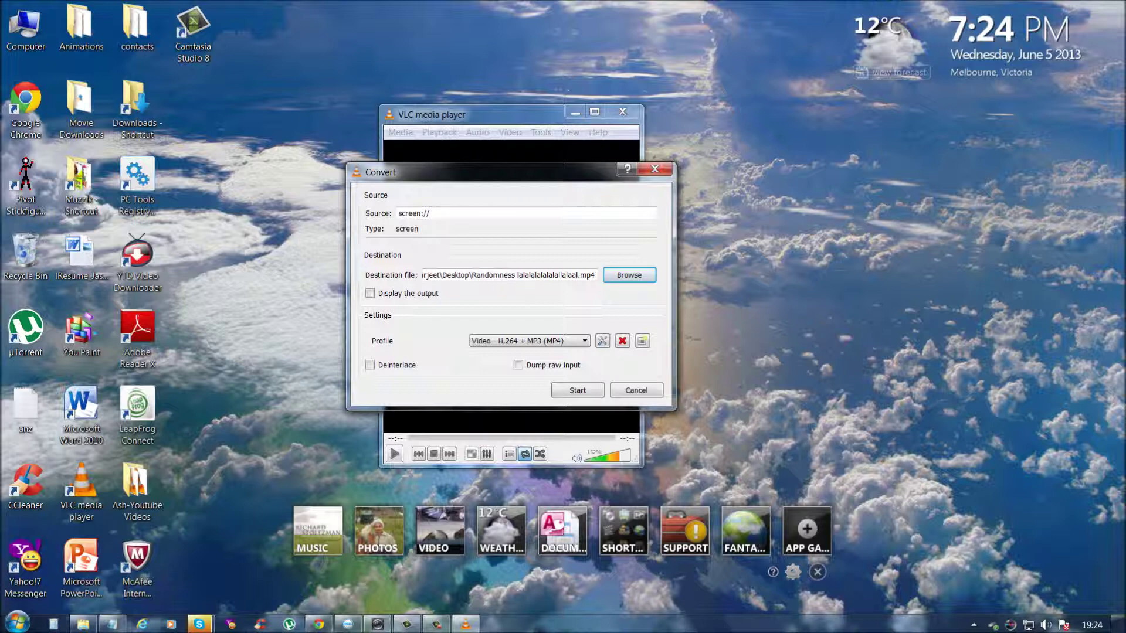
{"action": "left_click", "coordinate": [577, 389]}
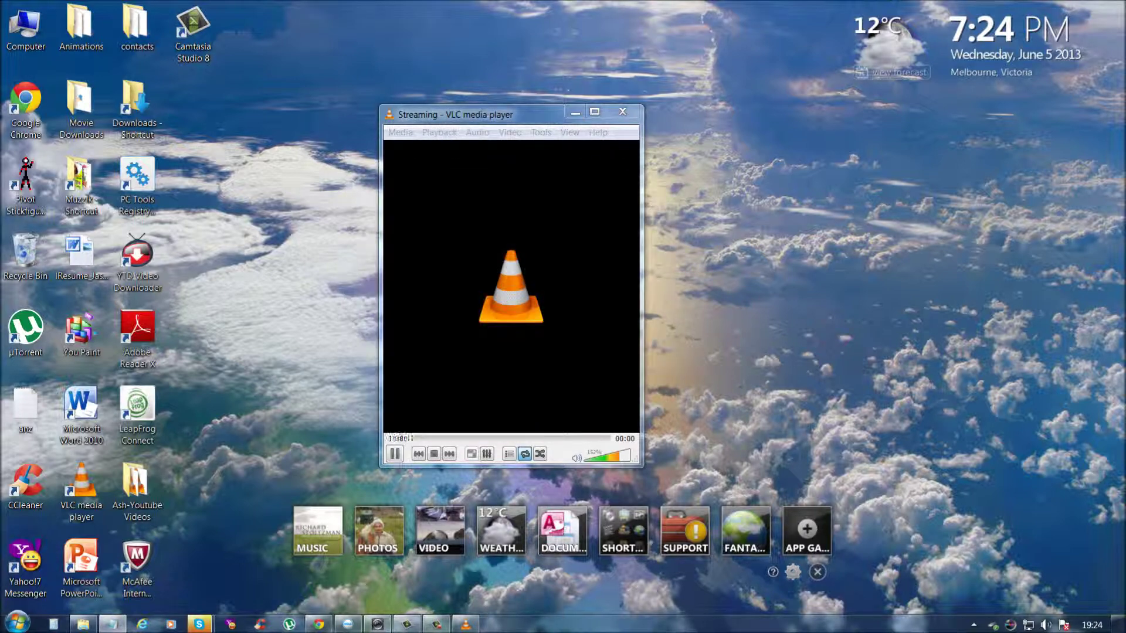
{"action": "left_click", "coordinate": [575, 111]}
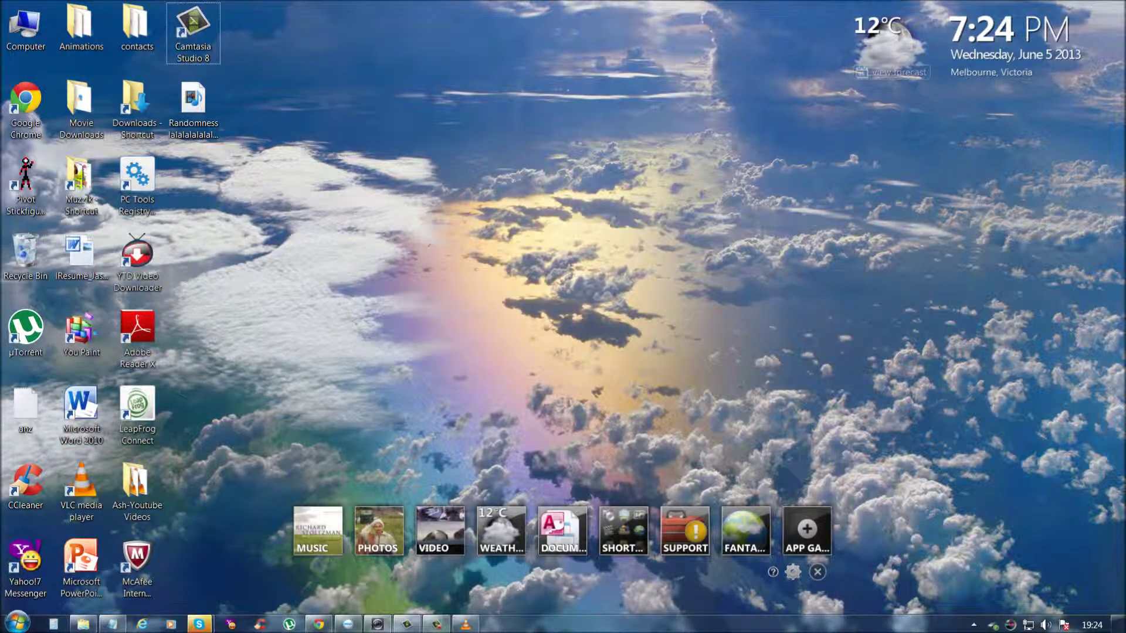
Write "do whatever you want and then if you approve of it post it on youtube" in Notepad.
{"action": "left_click", "coordinate": [113, 624]}
{"action": "type", "text": "do whatev"}
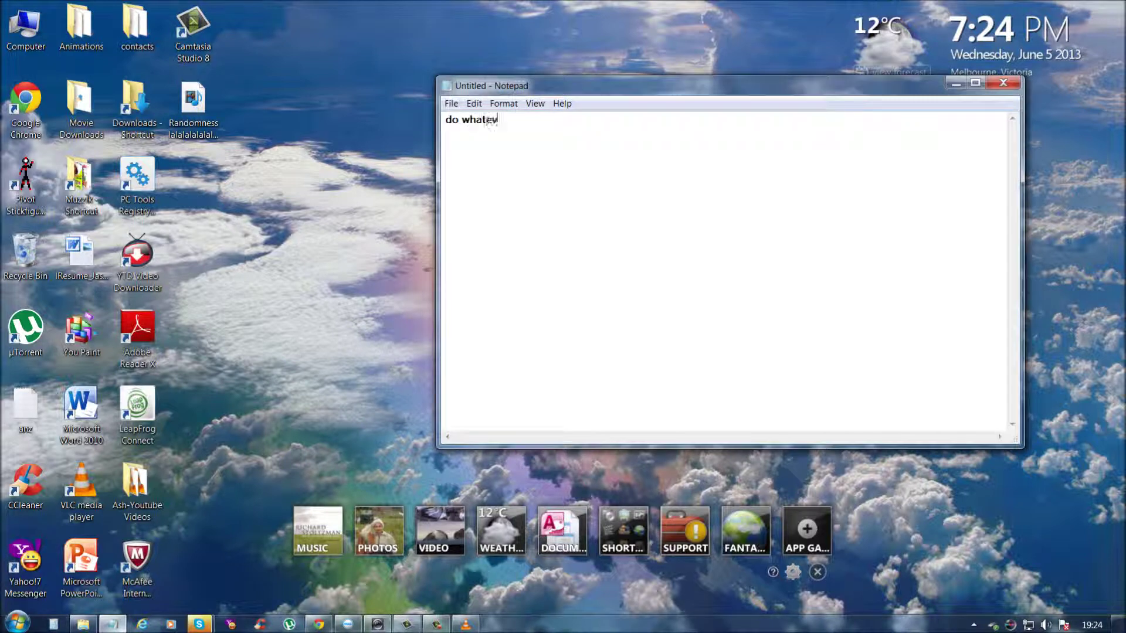
{"action": "type", "text": "er you want and then if you approve of"}
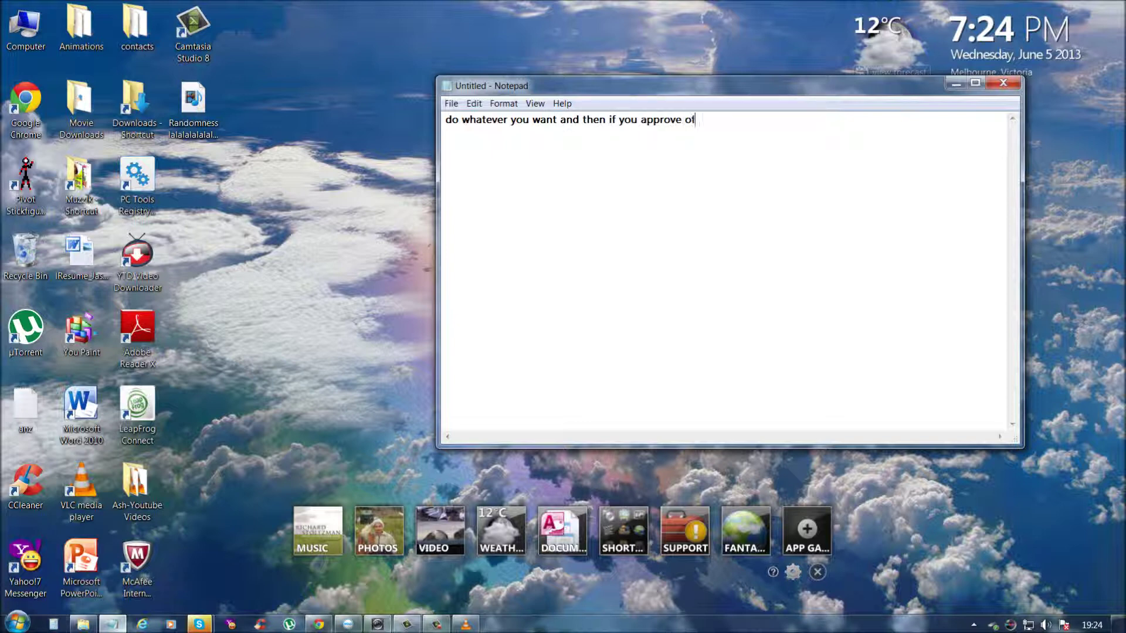
{"action": "type", "text": " it "}
{"action": "type", "text": "send "}
{"action": "type", "text": "it on youtb"}
{"action": "type", "text": "e"}
{"action": "left_click_drag", "start_coordinate": [732, 119], "coordinate": [709, 120]}
{"action": "key", "text": "BackSpace"}
{"action": "key", "text": "BackSpace"}
{"action": "type", "text": "post"}
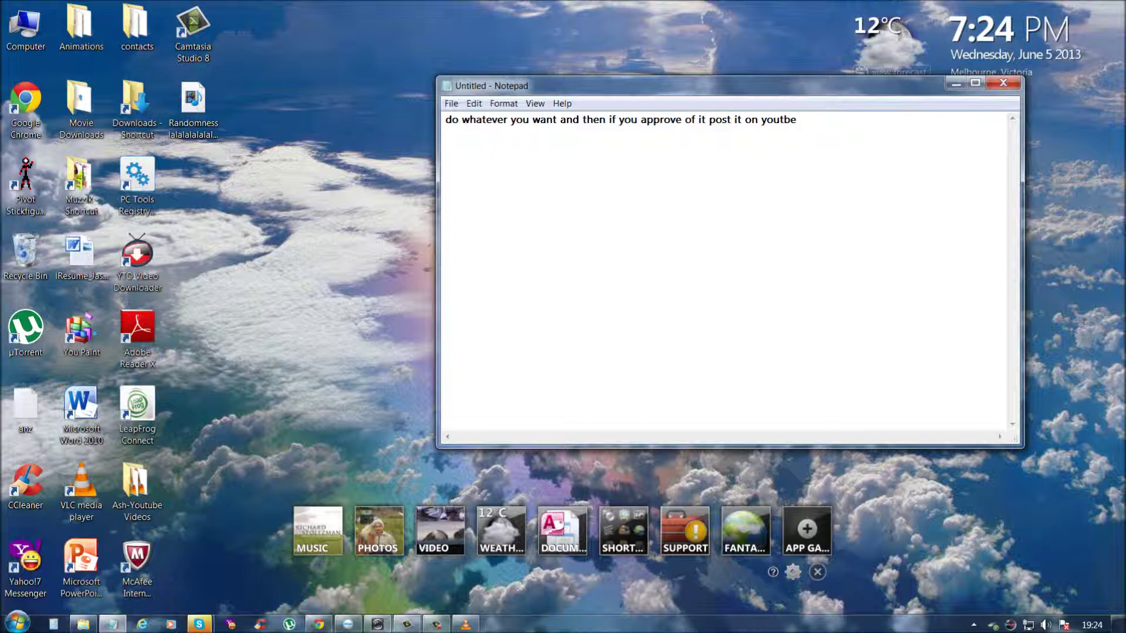
{"action": "type", "text": "u"}
Delete the whole note about posting the video and minimize Notepad.
{"action": "key", "text": "ctrl+shift+Left"}
{"action": "key", "text": "ctrl+shift+Left"}
{"action": "key", "text": "ctrl+shift+Left"}
{"action": "key", "text": "ctrl+shift+Left"}
{"action": "key", "text": "ctrl+shift+Left"}
{"action": "key", "text": "ctrl+shift+Left"}
{"action": "key", "text": "ctrl+shift+Left"}
{"action": "key", "text": "ctrl+shift+Left"}
{"action": "key", "text": "ctrl+shift+Left"}
{"action": "key", "text": "ctrl+shift+Left"}
{"action": "key", "text": "ctrl+shift+Left"}
{"action": "key", "text": "ctrl+shift+Left"}
{"action": "key", "text": "ctrl+shift+Left"}
{"action": "key", "text": "ctrl+shift+Left"}
{"action": "key", "text": "ctrl+shift+Left"}
{"action": "key", "text": "BackSpace"}
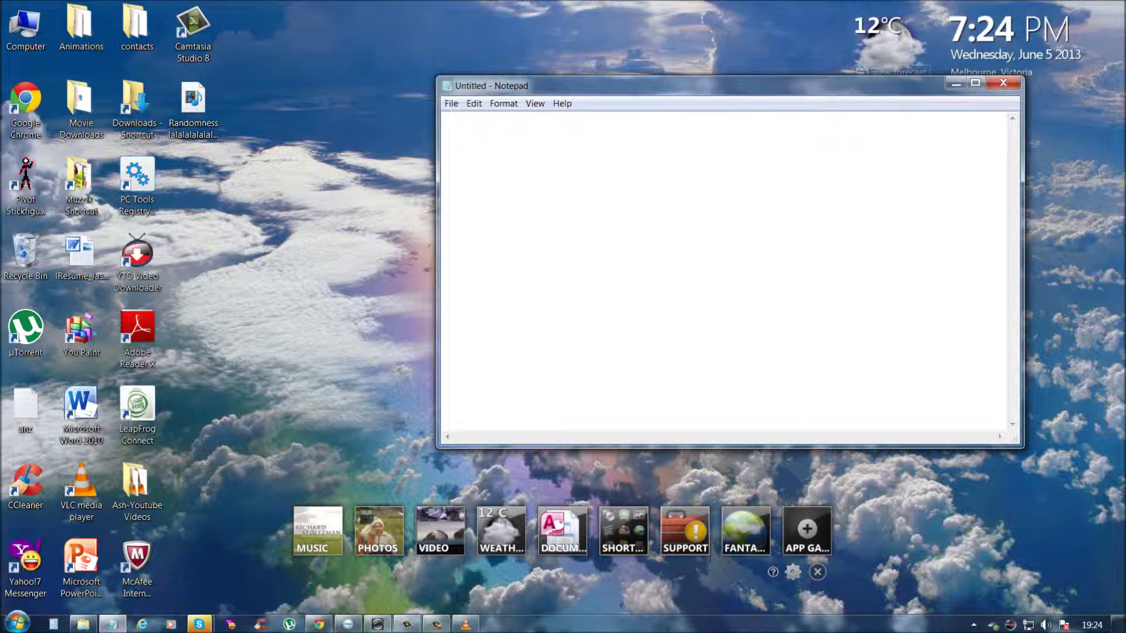
{"action": "left_click", "coordinate": [956, 84]}
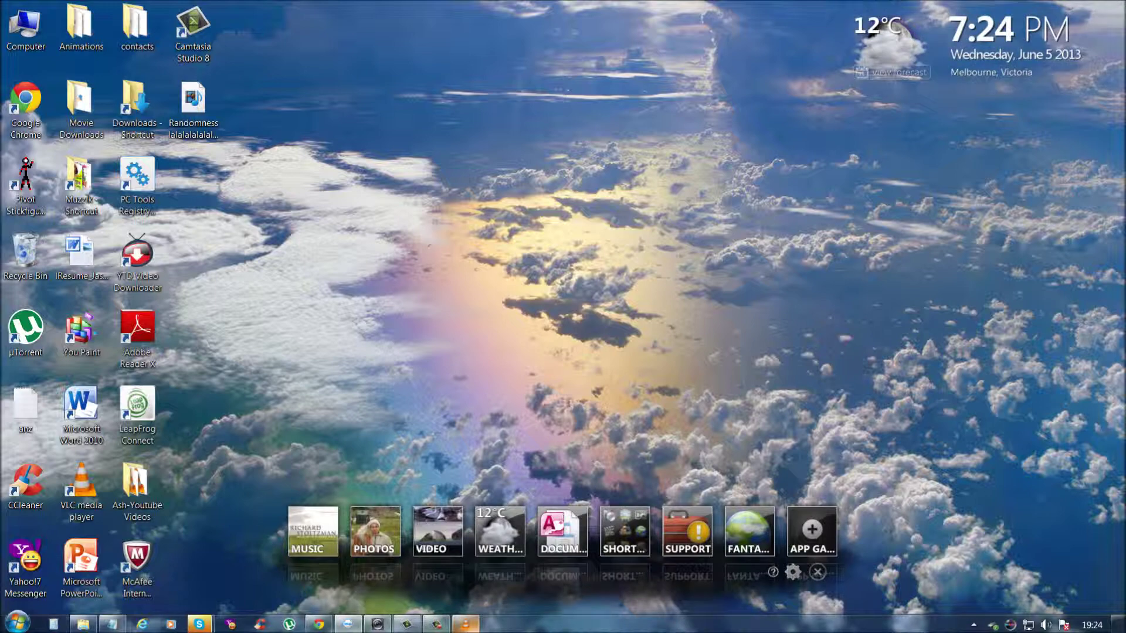
Bring up the streaming VLC window and write "to stop it click the X" in Notepad.
{"action": "left_click", "coordinate": [465, 624]}
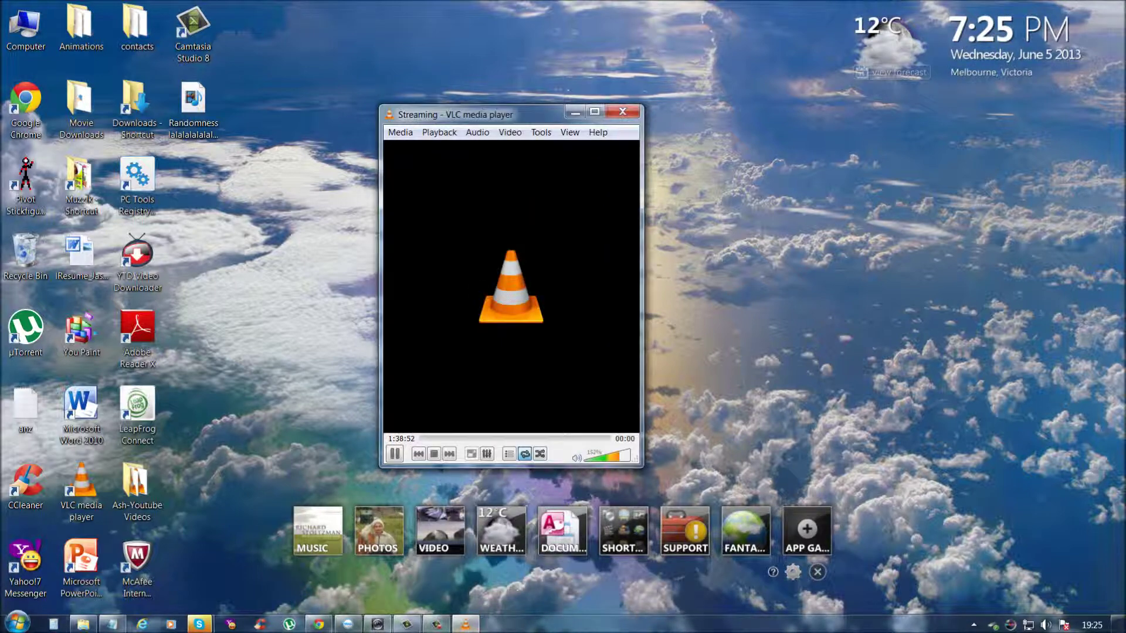
{"action": "left_click", "coordinate": [111, 624]}
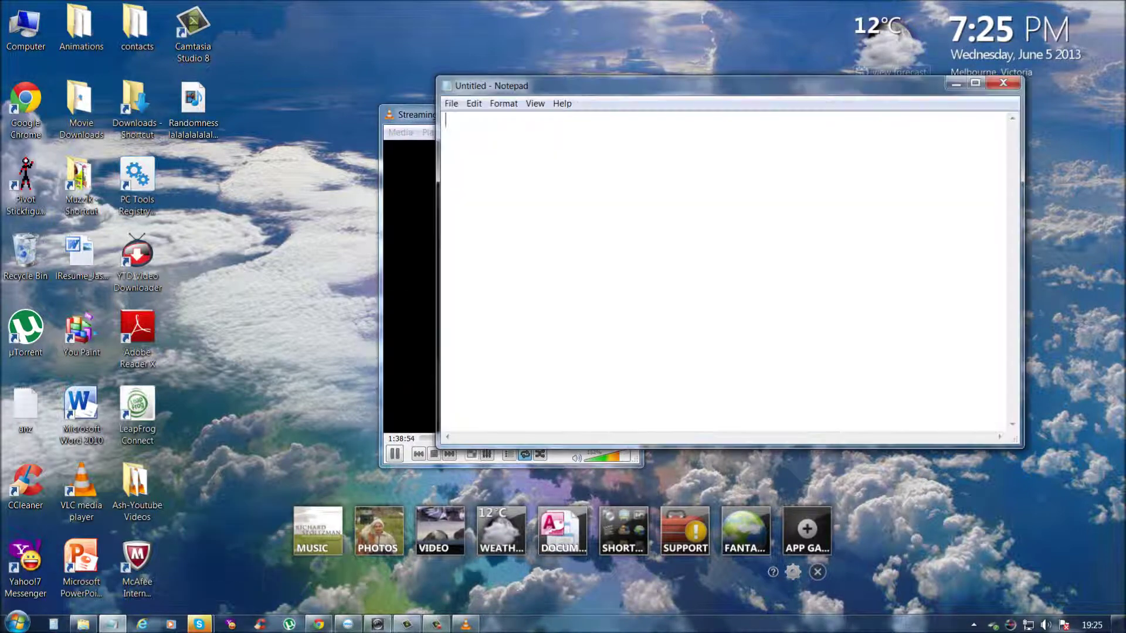
{"action": "type", "text": "to stop it click the "}
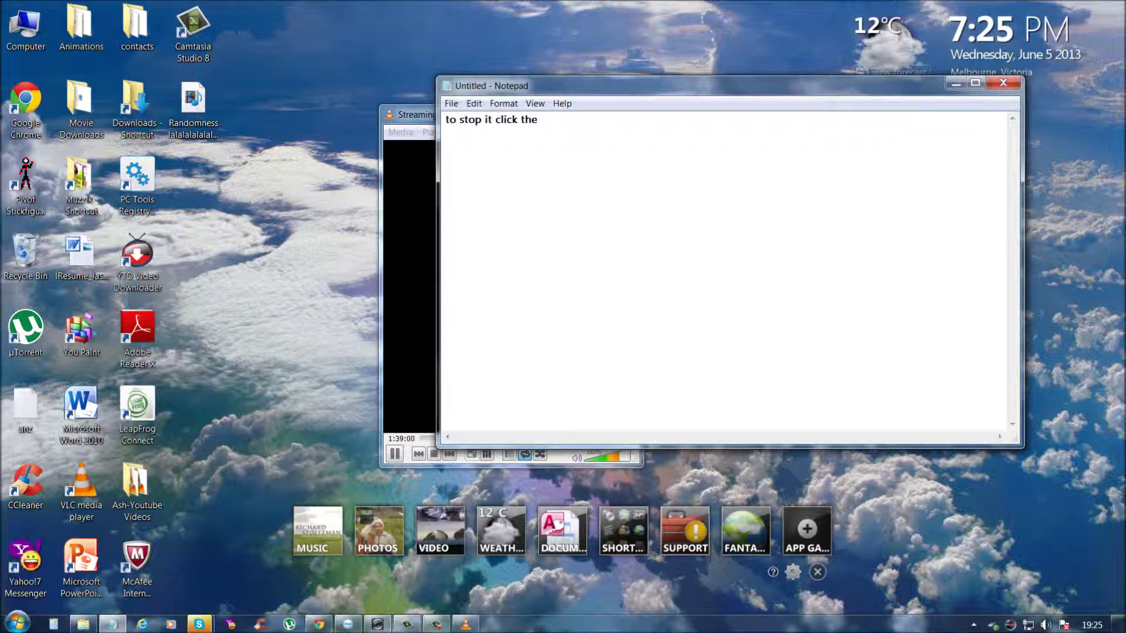
{"action": "type", "text": "X"}
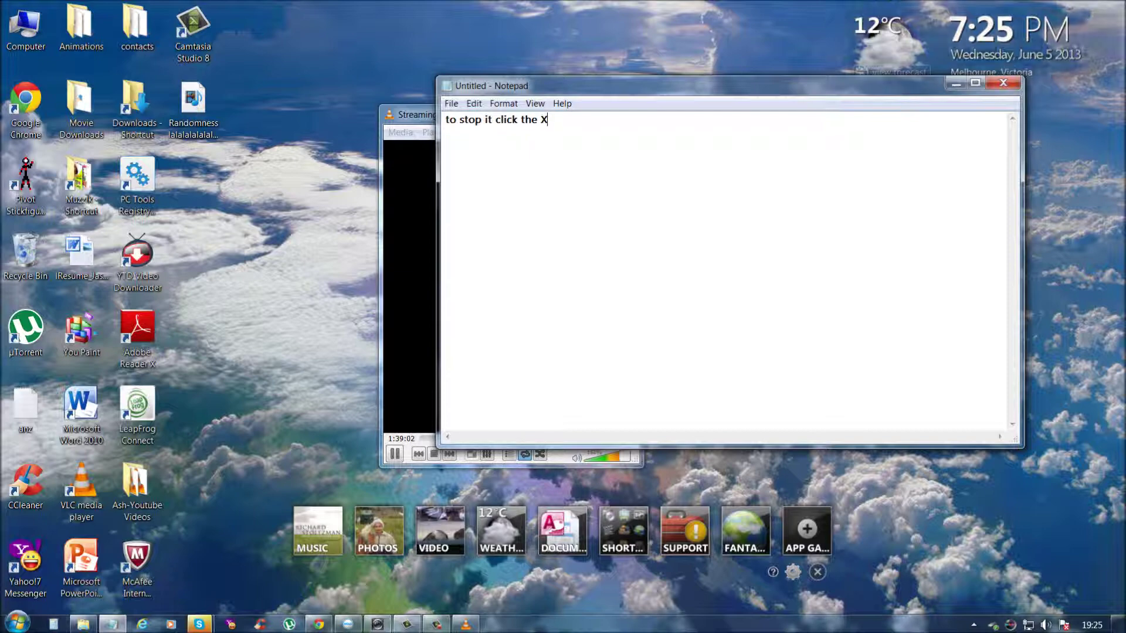
Minimize Notepad and close VLC media player to stop the desktop recording.
{"action": "left_click", "coordinate": [956, 83]}
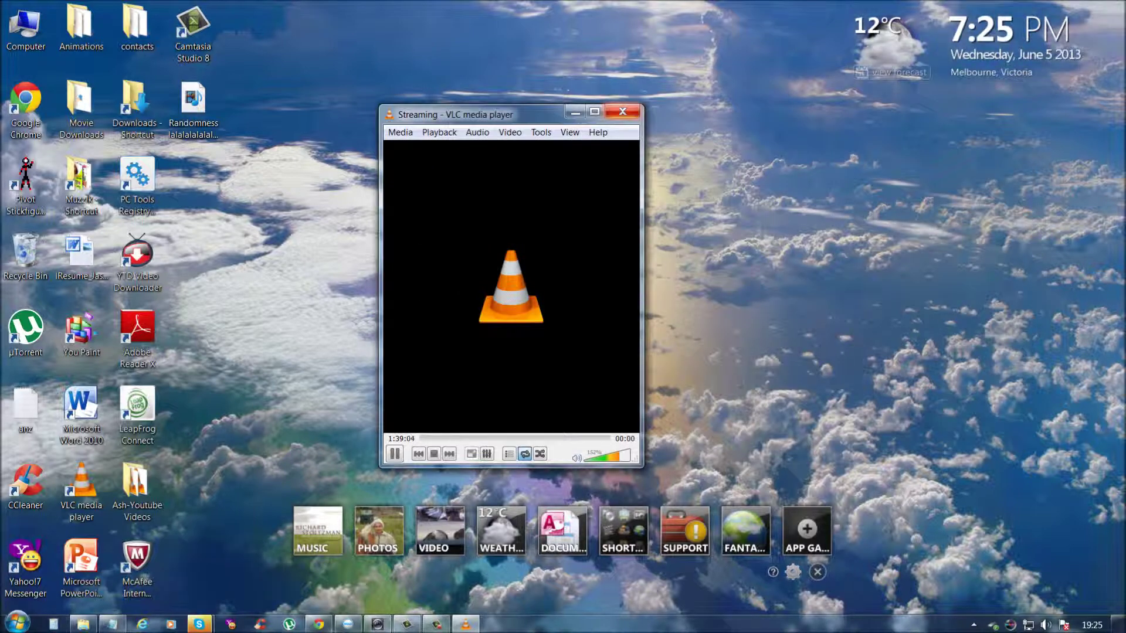
{"action": "left_click", "coordinate": [623, 111]}
{"action": "left_click", "coordinate": [193, 32]}
Replace the Notepad note with "now there is a video on the desktop called what i called it before when saving".
{"action": "left_click", "coordinate": [113, 624]}
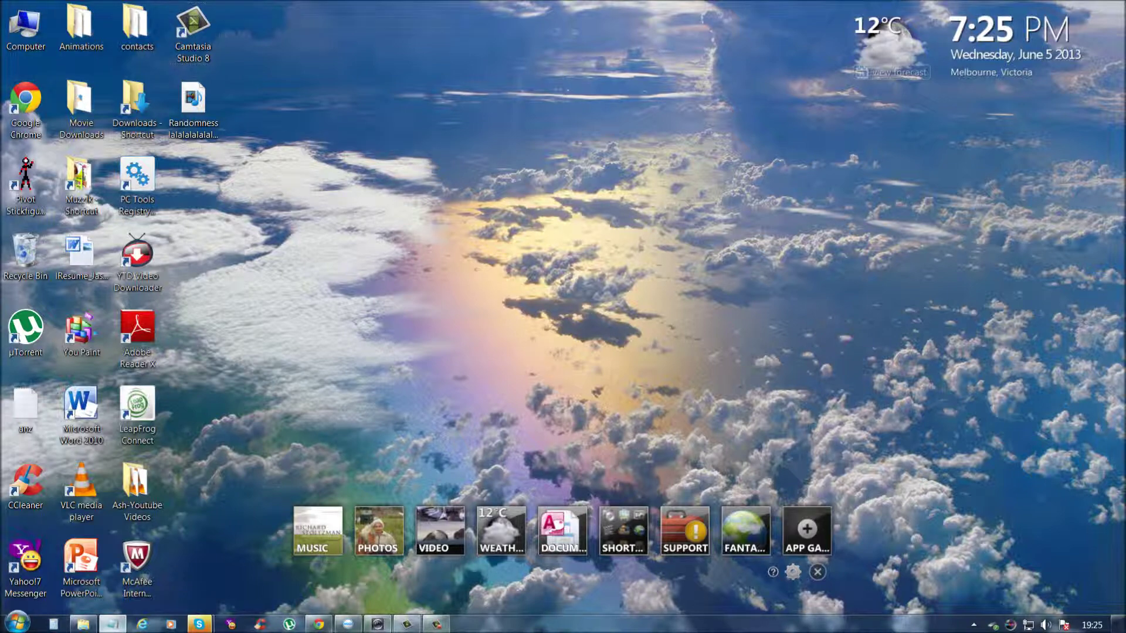
{"action": "key", "text": "BackSpace"}
{"action": "key", "text": "BackSpace"}
{"action": "key", "text": "BackSpace"}
{"action": "key", "text": "BackSpace"}
{"action": "key", "text": "BackSpace"}
{"action": "key", "text": "BackSpace"}
{"action": "key", "text": "BackSpace"}
{"action": "key", "text": "BackSpace"}
{"action": "key", "text": "BackSpace"}
{"action": "key", "text": "BackSpace"}
{"action": "key", "text": "BackSpace"}
{"action": "key", "text": "BackSpace"}
{"action": "key", "text": "BackSpace"}
{"action": "key", "text": "BackSpace"}
{"action": "key", "text": "BackSpace"}
{"action": "key", "text": "BackSpace"}
{"action": "key", "text": "BackSpace"}
{"action": "key", "text": "BackSpace"}
{"action": "key", "text": "BackSpace"}
{"action": "key", "text": "BackSpace"}
{"action": "key", "text": "BackSpace"}
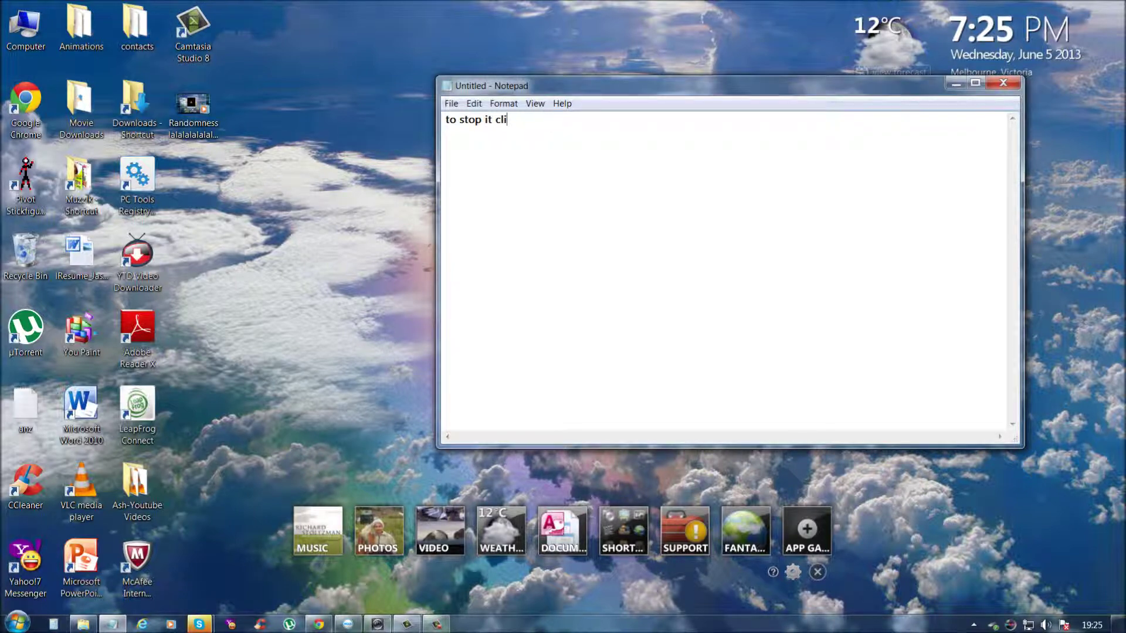
{"action": "type", "text": "now there is a video on"}
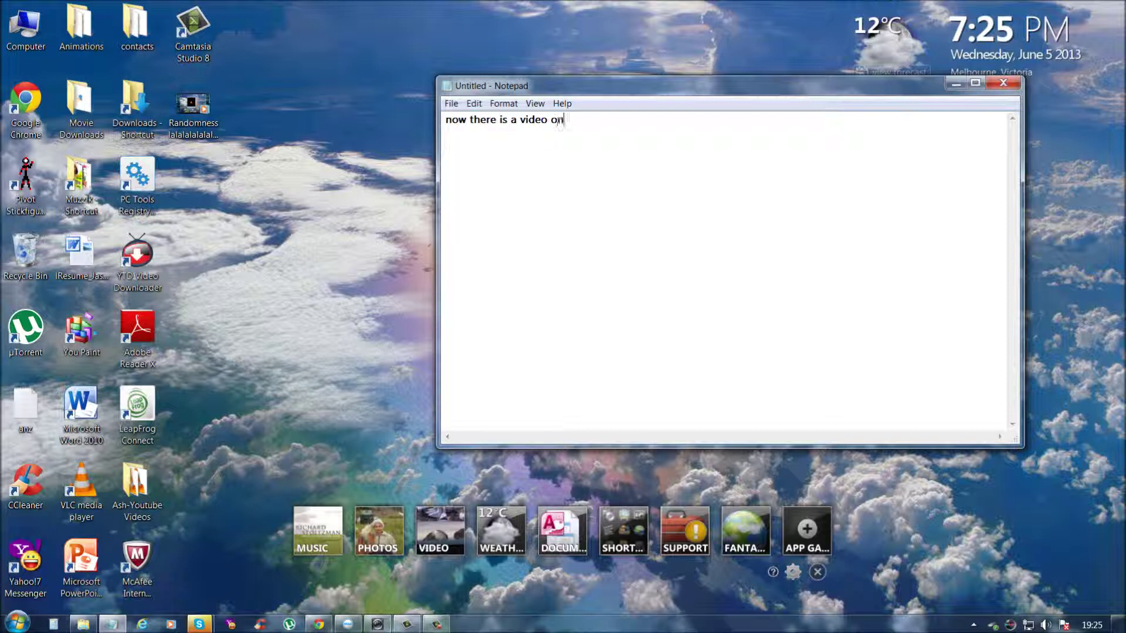
{"action": "type", "text": " the desktop called what "}
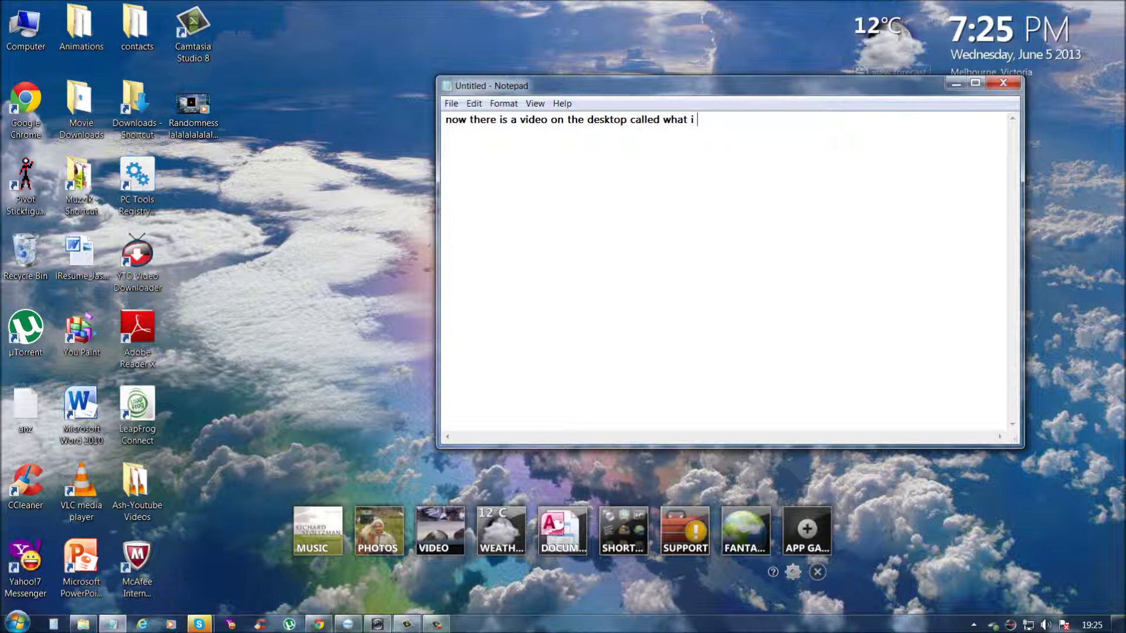
{"action": "type", "text": "i called it before when saving"}
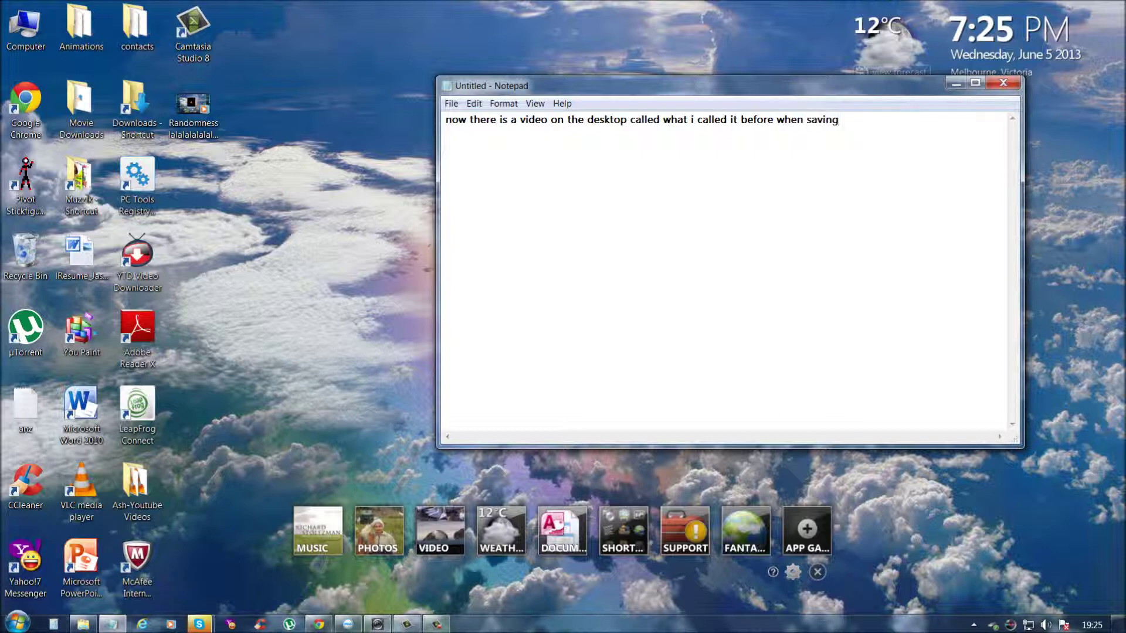
Replace the note with "if you click on it, it shuld have a video of what you did like this".
{"action": "key", "text": "ctrl+shift+Left"}
{"action": "key", "text": "ctrl+shift+Left"}
{"action": "key", "text": "ctrl+shift+Left"}
{"action": "key", "text": "ctrl+shift+Left"}
{"action": "key", "text": "ctrl+shift+Left"}
{"action": "key", "text": "ctrl+shift+Left"}
{"action": "key", "text": "ctrl+shift+Left"}
{"action": "key", "text": "ctrl+shift+Left"}
{"action": "key", "text": "ctrl+shift+Left"}
{"action": "key", "text": "ctrl+shift+Left"}
{"action": "key", "text": "ctrl+shift+Left"}
{"action": "key", "text": "ctrl+shift+Left"}
{"action": "key", "text": "ctrl+shift+Left"}
{"action": "key", "text": "ctrl+shift+Left"}
{"action": "key", "text": "ctrl+shift+Left"}
{"action": "key", "text": "ctrl+shift+Left"}
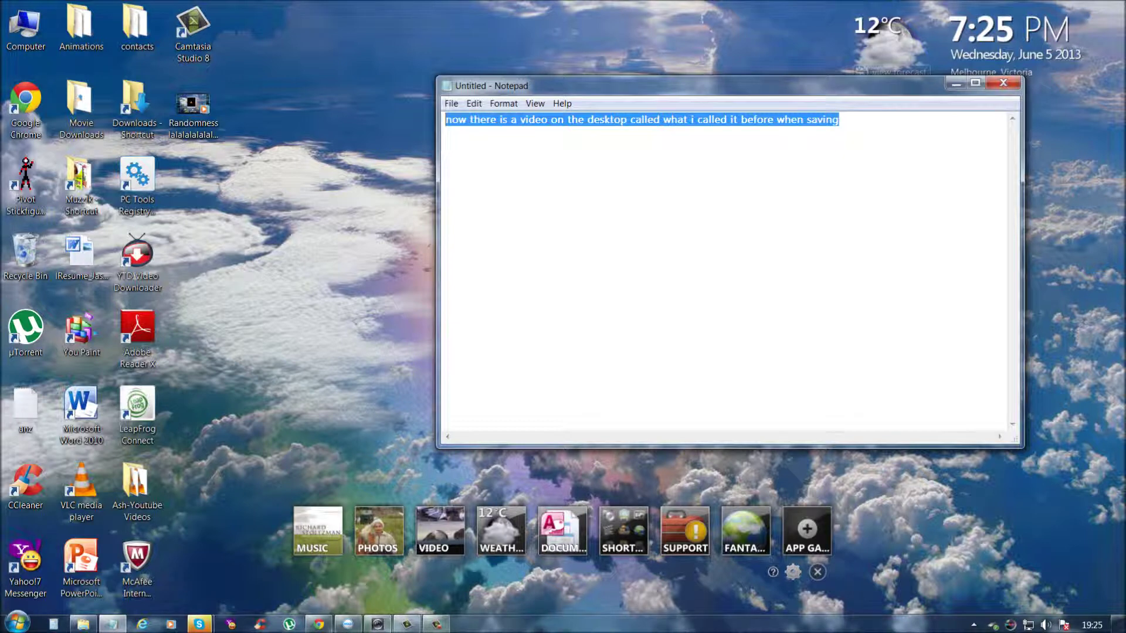
{"action": "key", "text": "BackSpace"}
{"action": "type", "text": "if you c"}
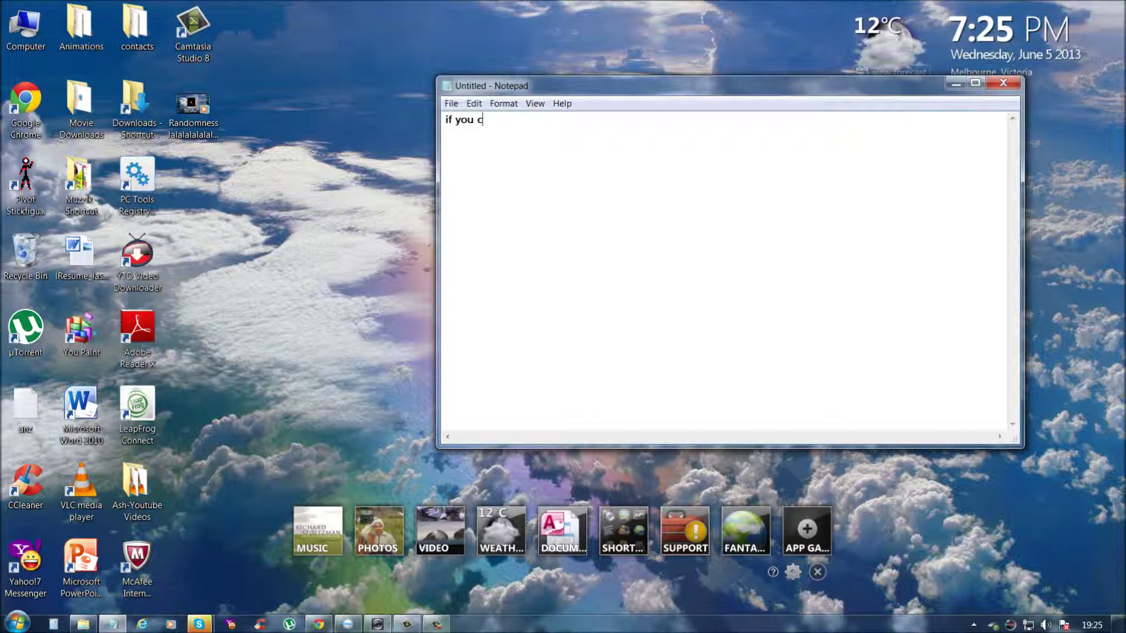
{"action": "type", "text": "lick on it, it shuld have a "}
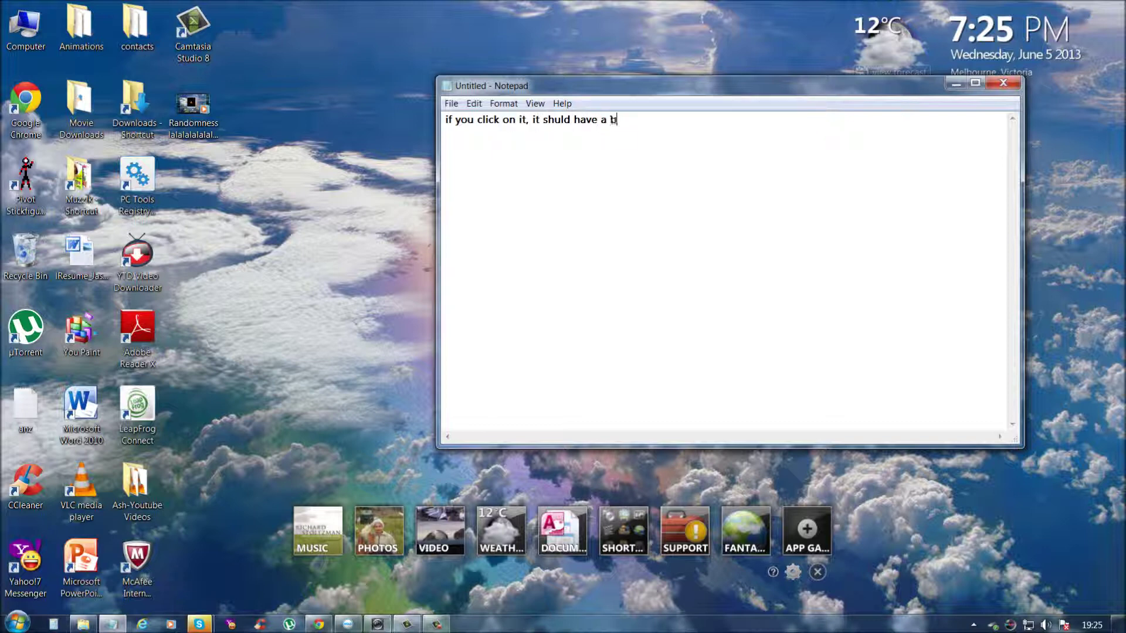
{"action": "type", "text": "video of what you did like this"}
Clear the note about the recorded video and minimize Notepad to show the desktop.
{"action": "key", "text": "ctrl+a"}
{"action": "key", "text": "BackSpace"}
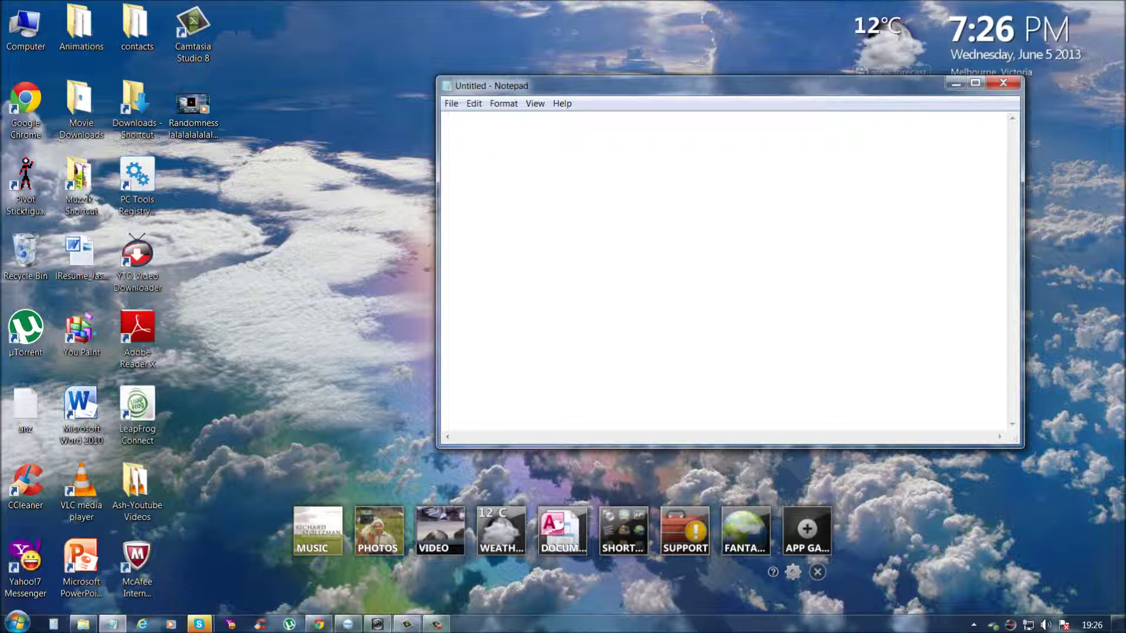
{"action": "left_click", "coordinate": [956, 83]}
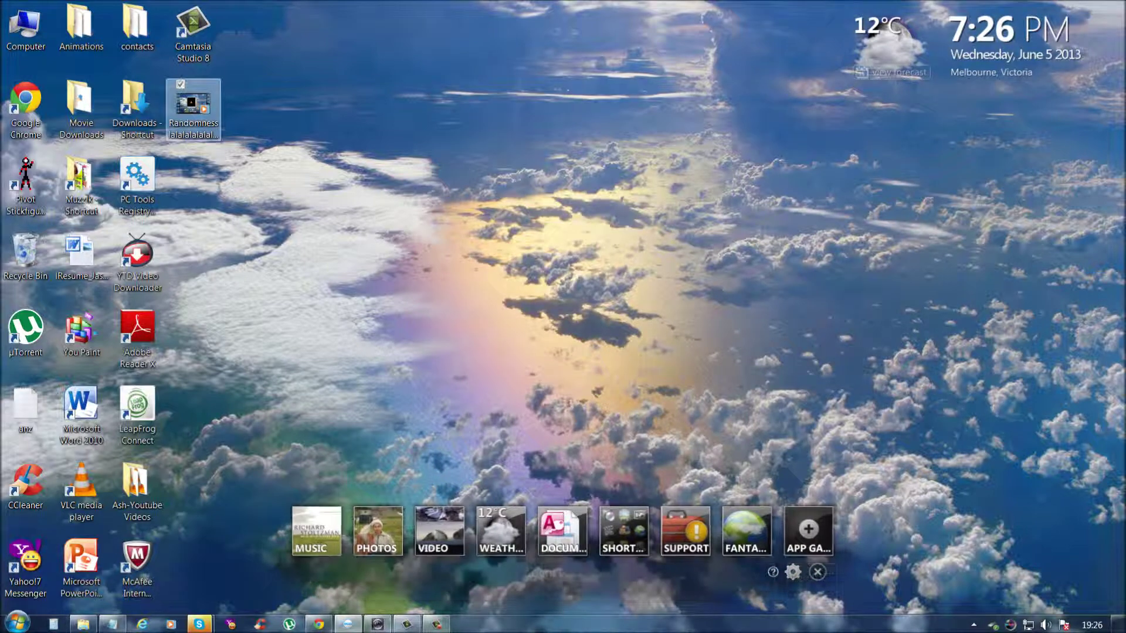
Play the recorded "Randomness" video from the desktop to its end and close the player.
{"action": "double_click", "coordinate": [194, 108]}
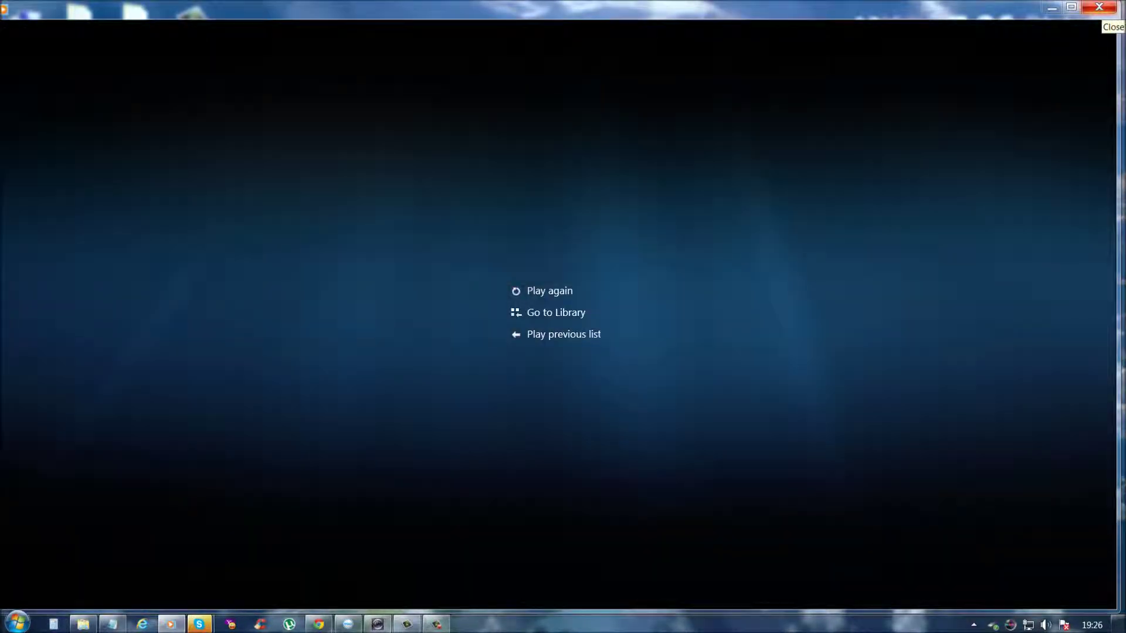
{"action": "left_click", "coordinate": [1100, 7]}
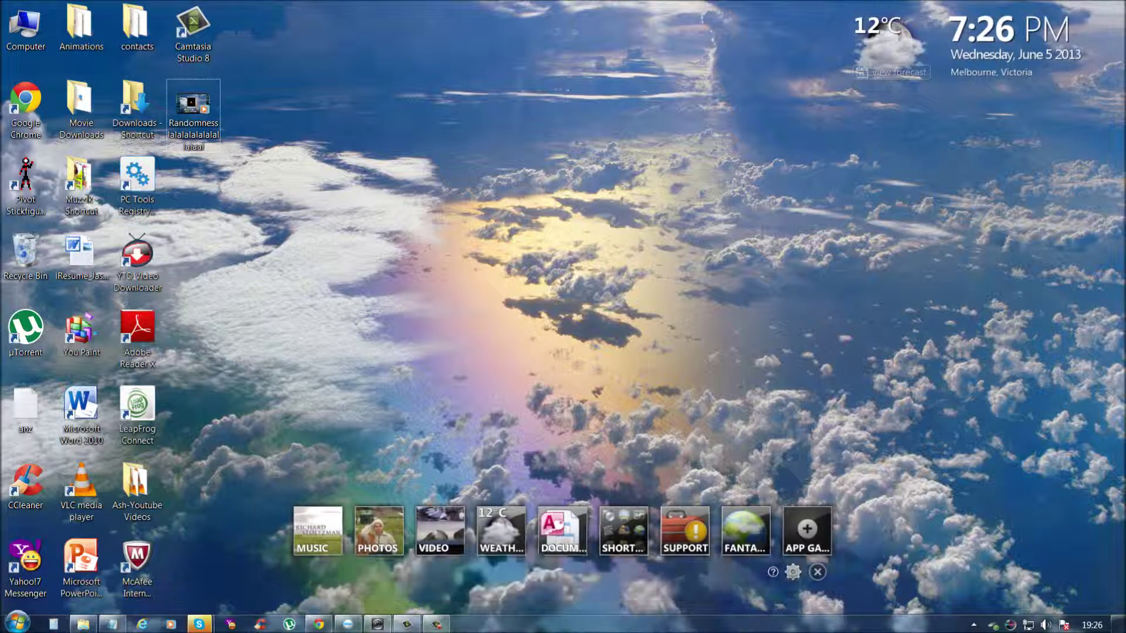
Write "there you go guys, thanks for watching. Remember to Comment Like and Subscribe." in Notepad.
{"action": "left_click", "coordinate": [112, 624]}
{"action": "type", "text": "seee"}
{"action": "key", "text": "BackSpace"}
{"action": "key", "text": "BackSpace"}
{"action": "key", "text": "BackSpace"}
{"action": "type", "text": "ther"}
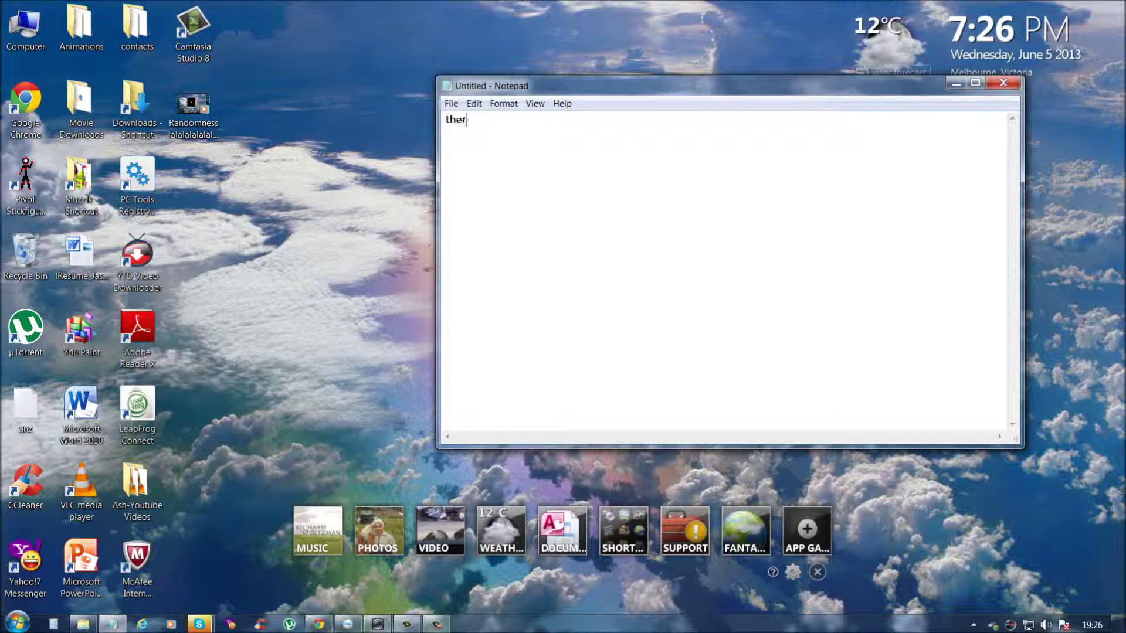
{"action": "type", "text": "e you go guys, thanks for watching. Remem"}
{"action": "key", "text": "BackSpace"}
{"action": "key", "text": "BackSpace"}
{"action": "type", "text": "ember to Comment Like and Subscribe. "}
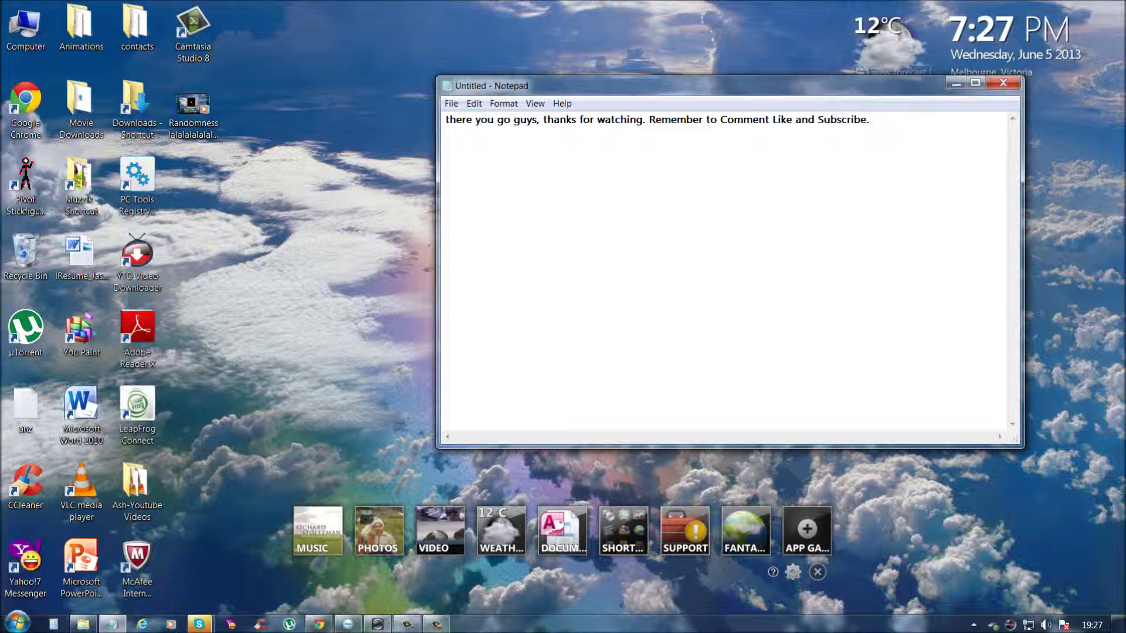
Add "Peace Bros" to the end of the note and close Notepad without saving.
{"action": "type", "text": "Peace Bros"}
{"action": "left_click", "coordinate": [1003, 83]}
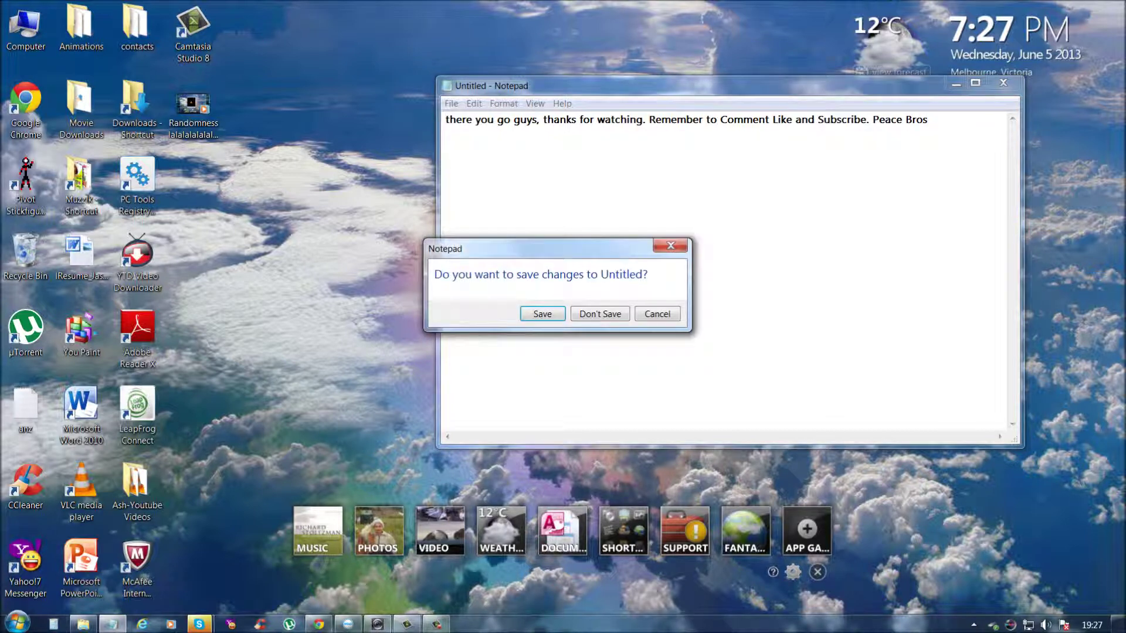
{"action": "left_click", "coordinate": [600, 313]}
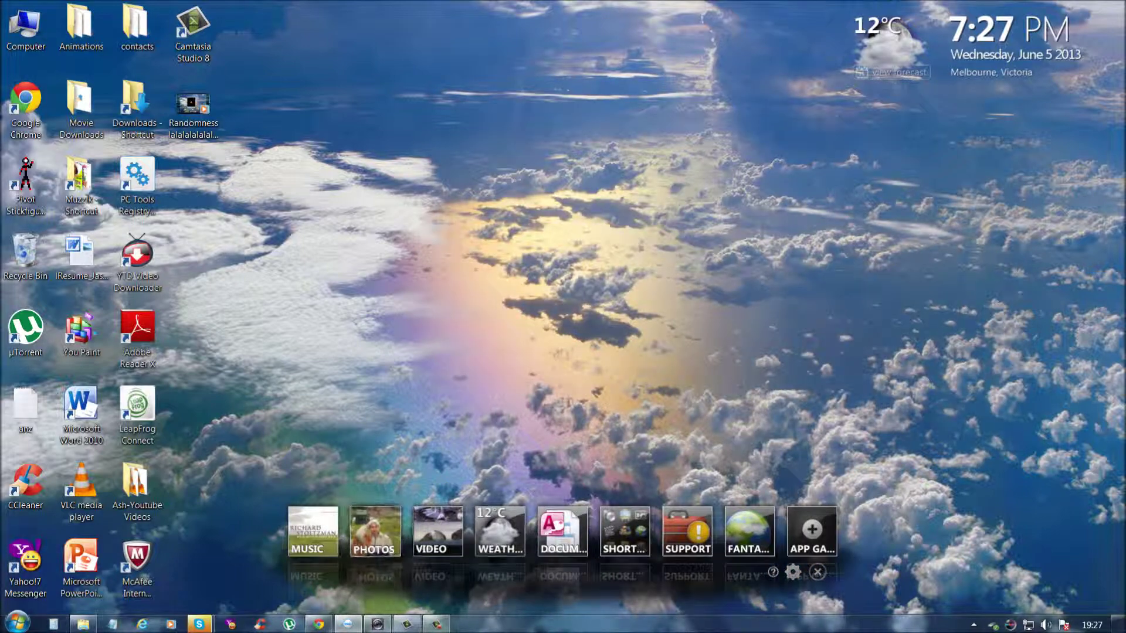